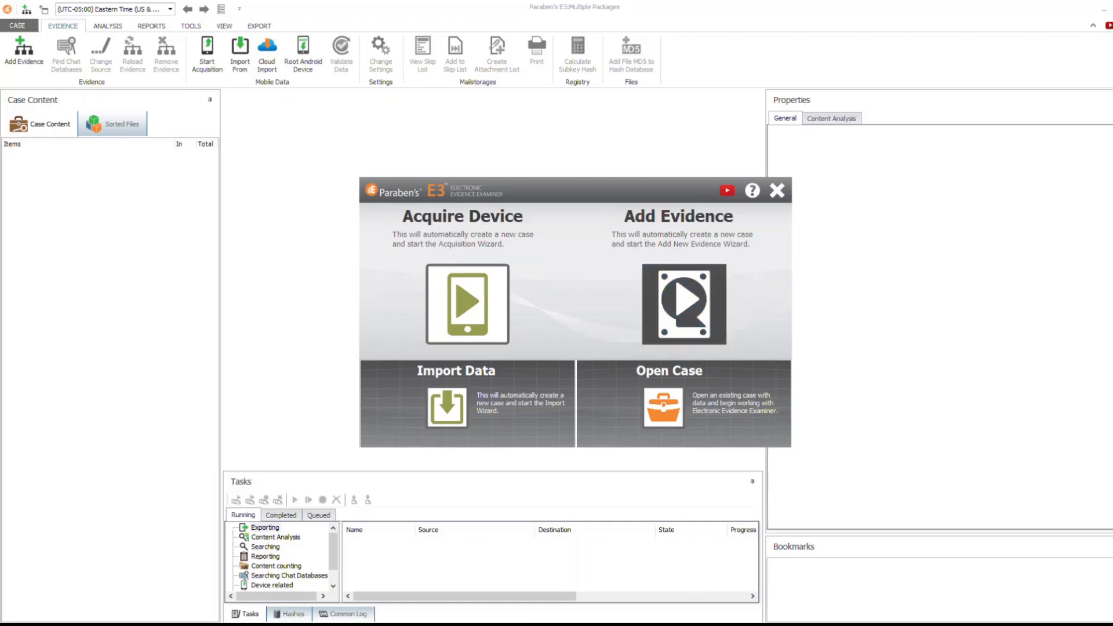
# Create a new case for adding evidence, keeping the name Case and the default E3 Cases location.
pyautogui.click(684, 304)
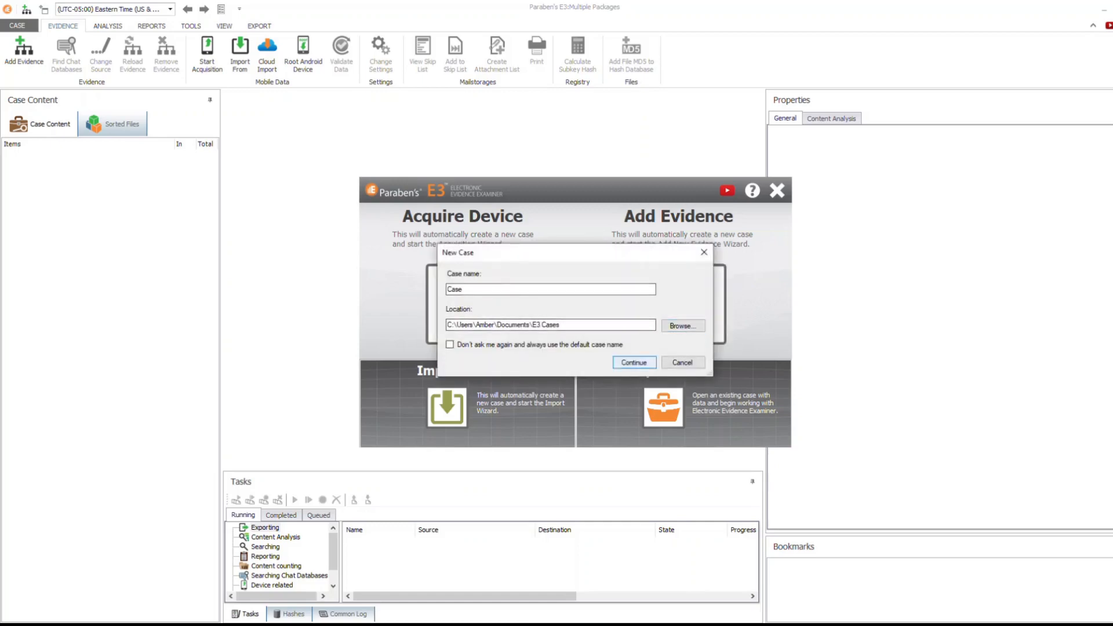
pyautogui.press('Return')
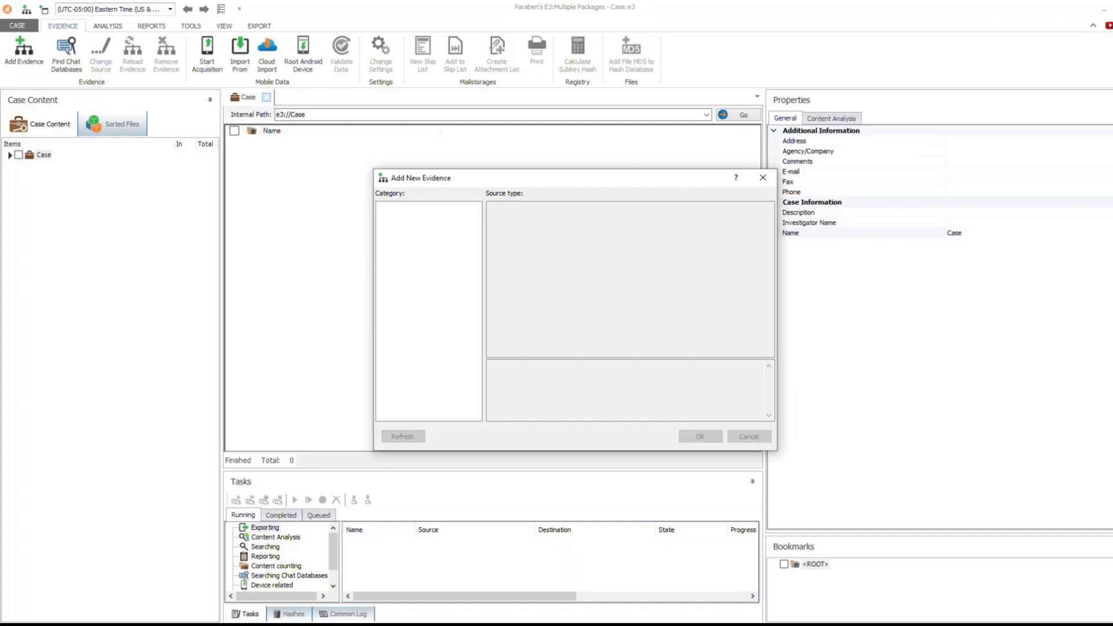
# Review the source types offered for each evidence category, from Physical Drive through Other.
pyautogui.click(410, 217)
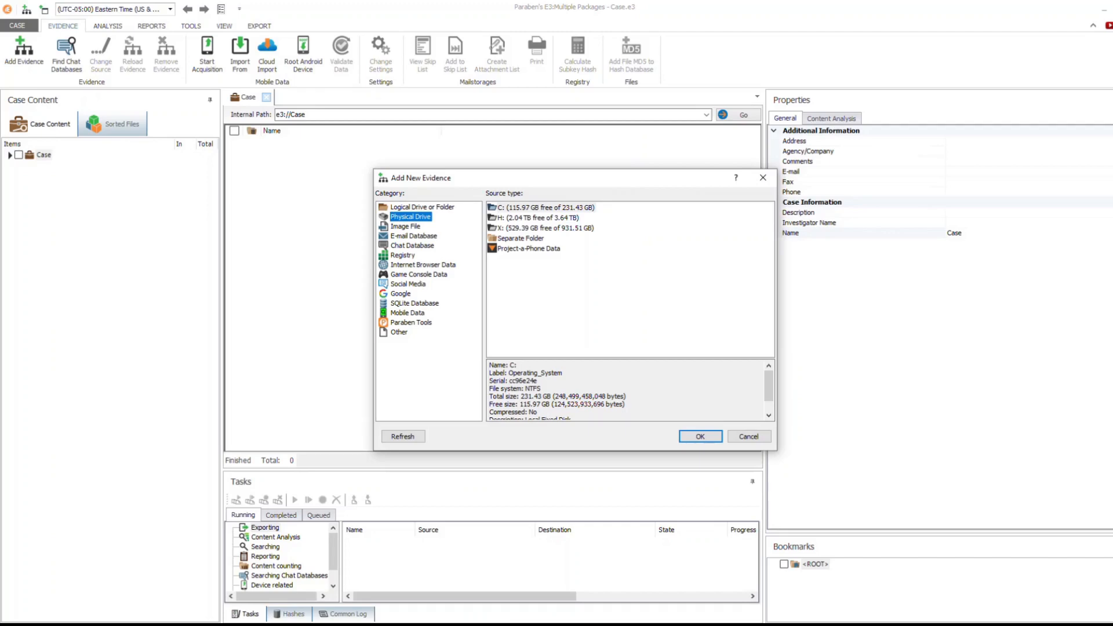
pyautogui.click(406, 227)
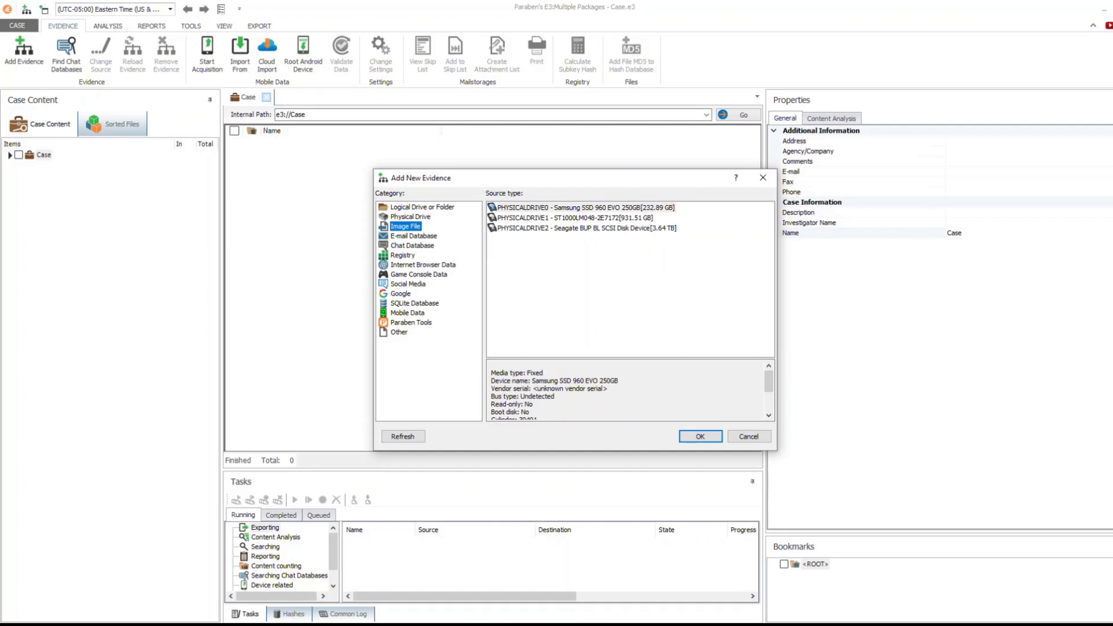
pyautogui.click(413, 236)
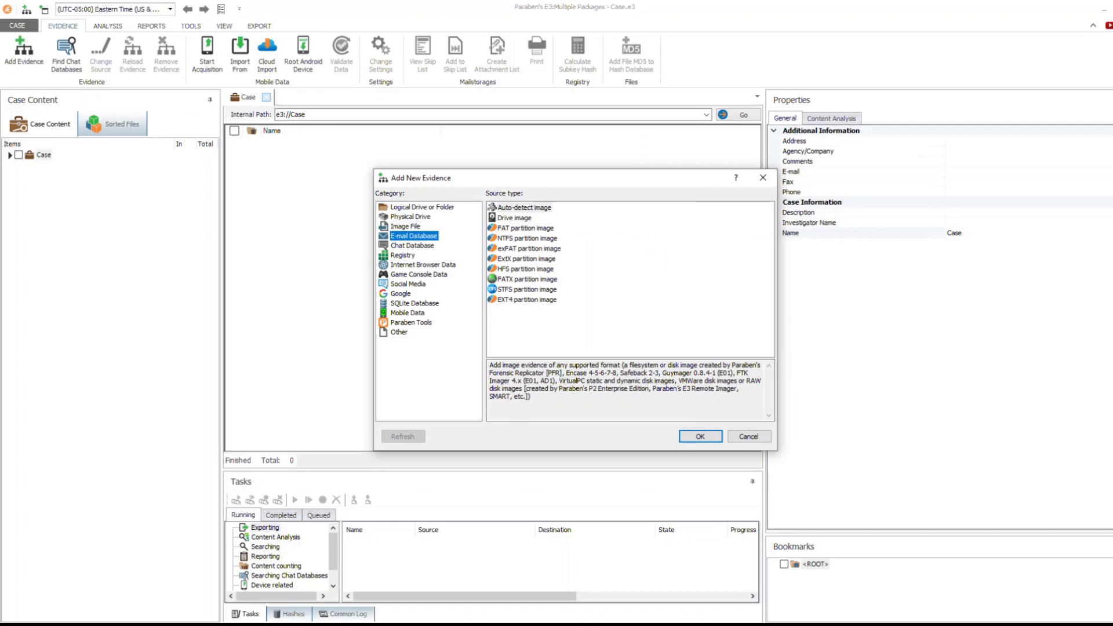
pyautogui.click(412, 246)
pyautogui.click(403, 255)
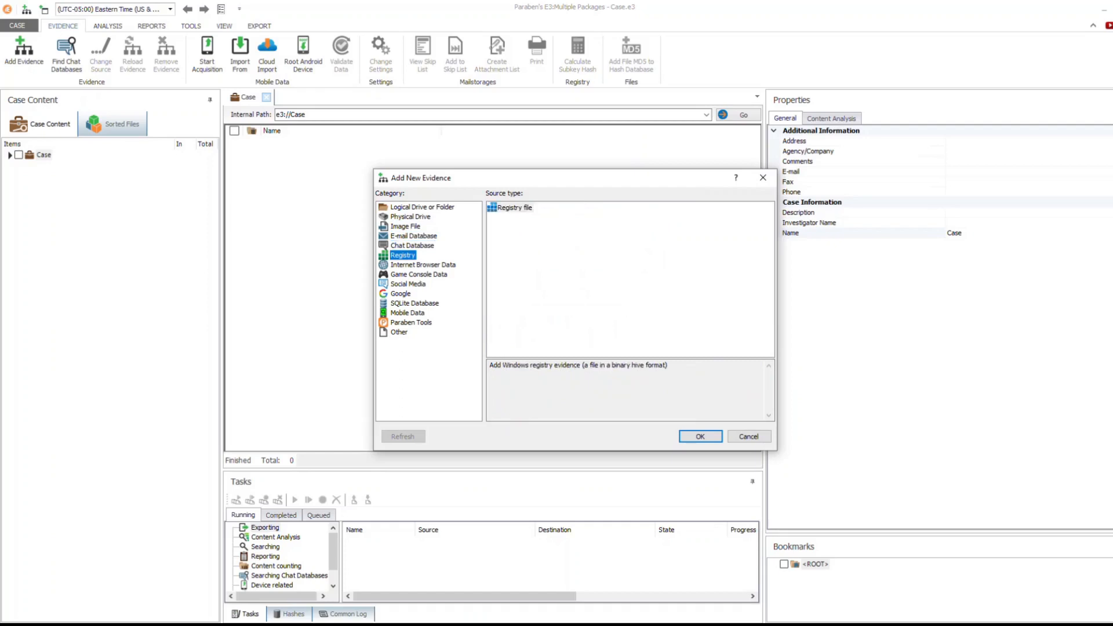
pyautogui.click(423, 265)
pyautogui.click(419, 275)
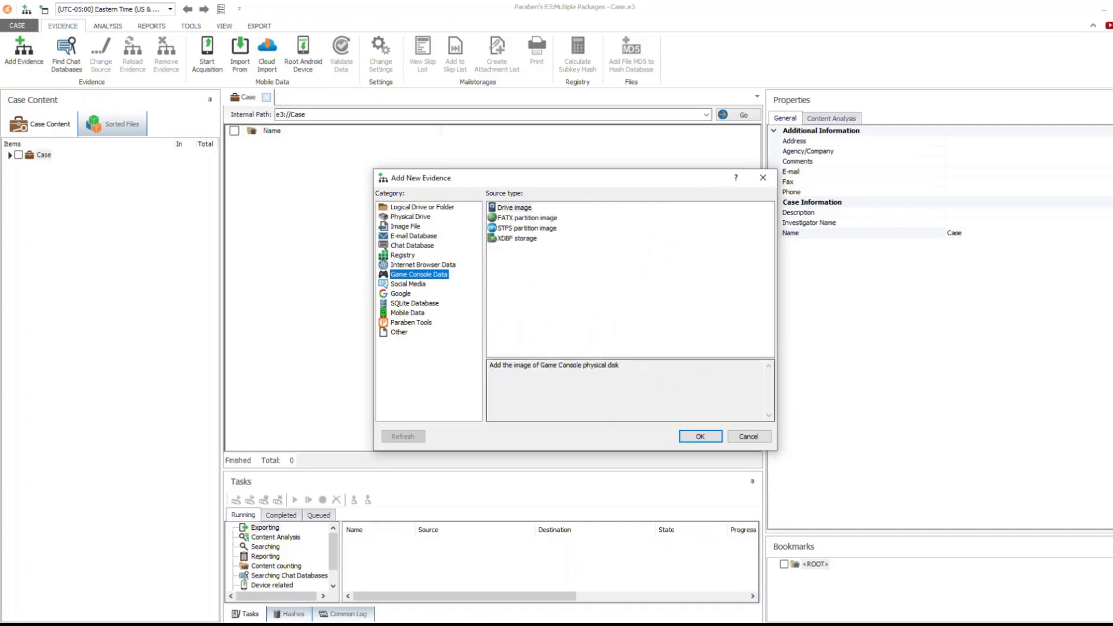
pyautogui.click(408, 284)
pyautogui.click(400, 294)
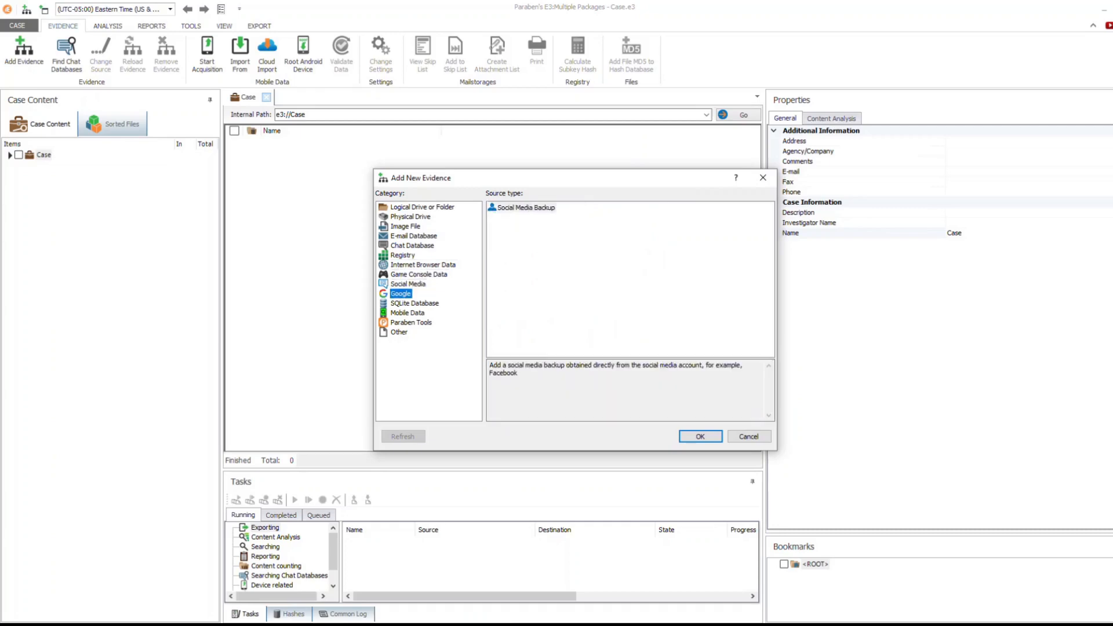
pyautogui.click(414, 304)
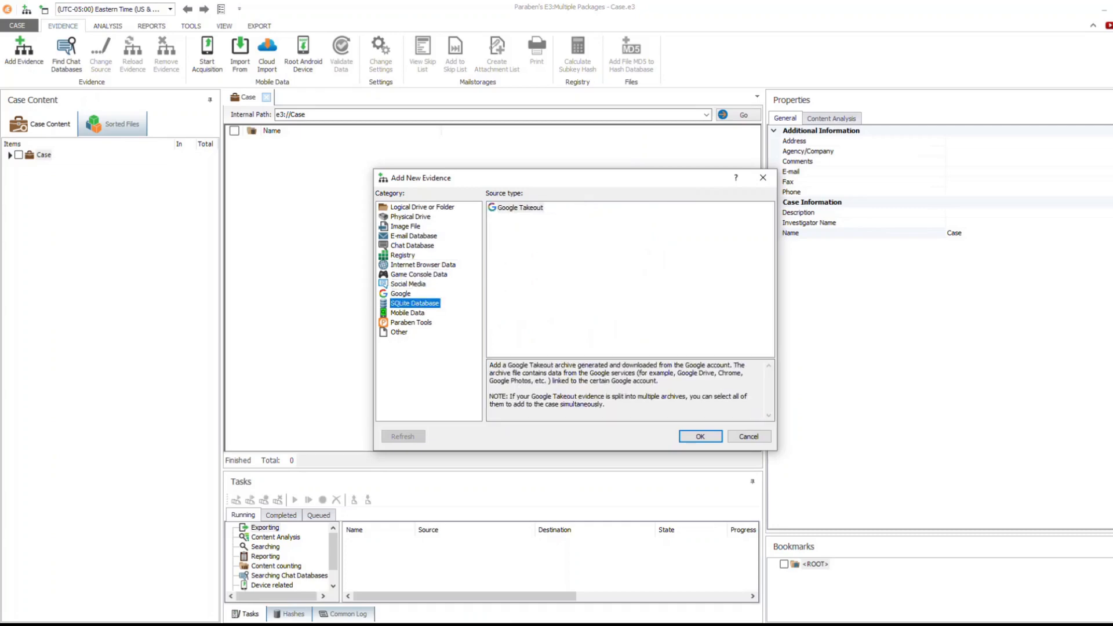
pyautogui.click(407, 313)
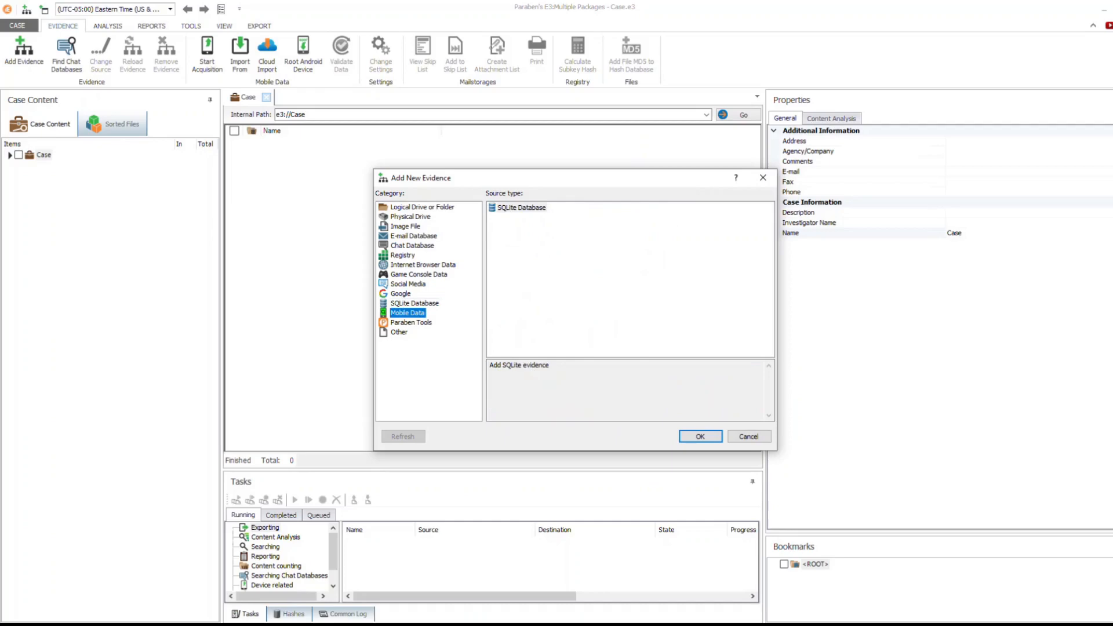
pyautogui.click(411, 323)
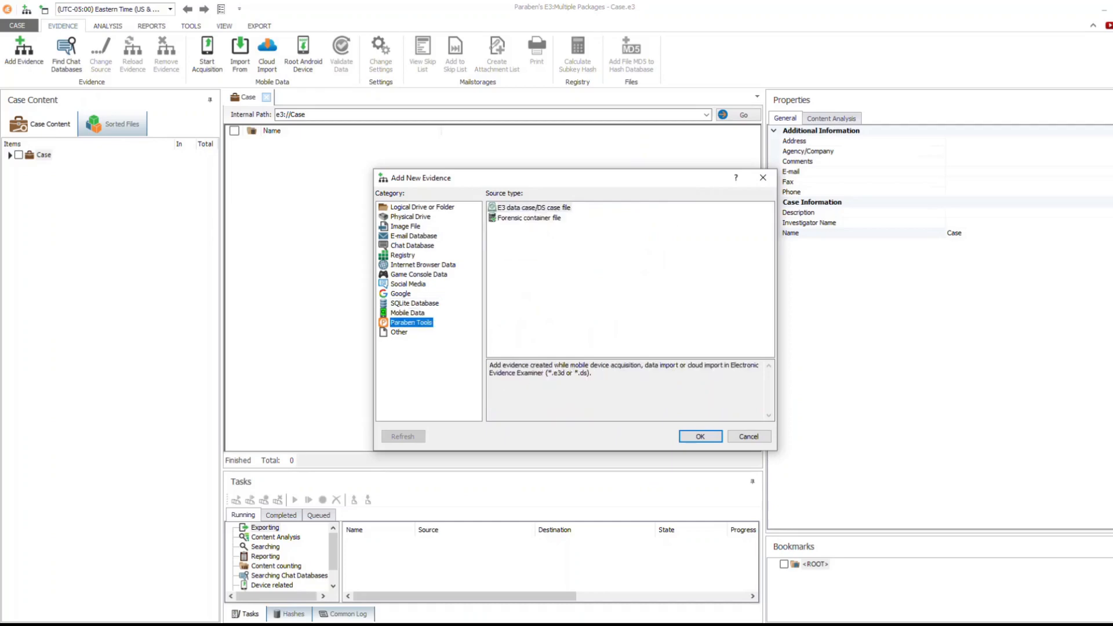
pyautogui.click(399, 332)
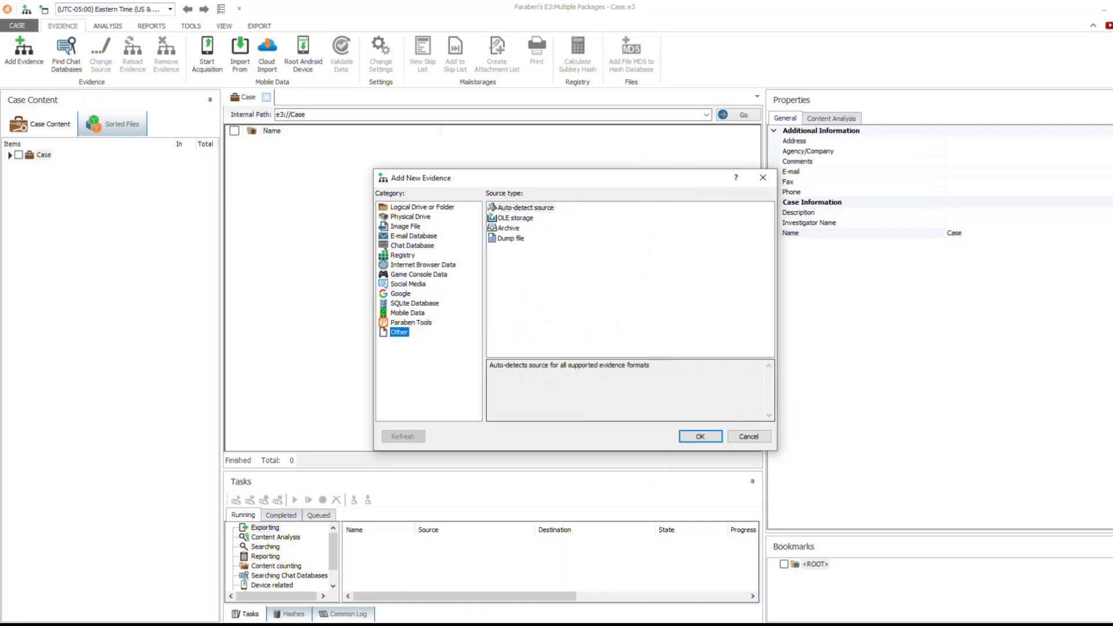
# Add Win10.001 from Demo Data's Windows 10 Image folder on drive X: as an auto-detected image named Win10, leaving all NTFS options off.
pyautogui.click(405, 226)
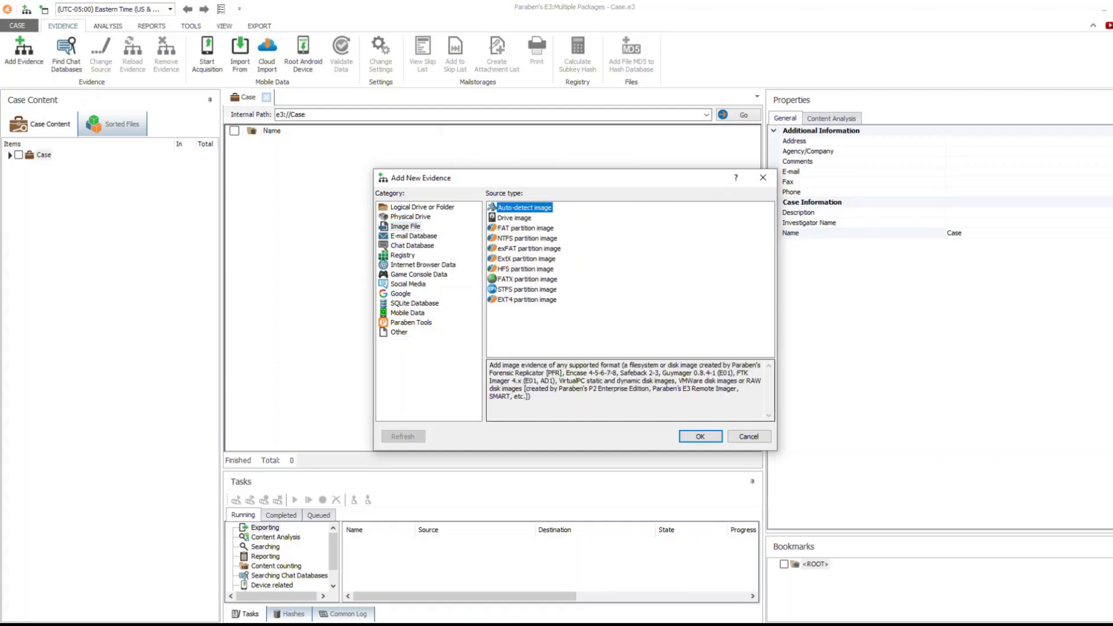
pyautogui.click(700, 437)
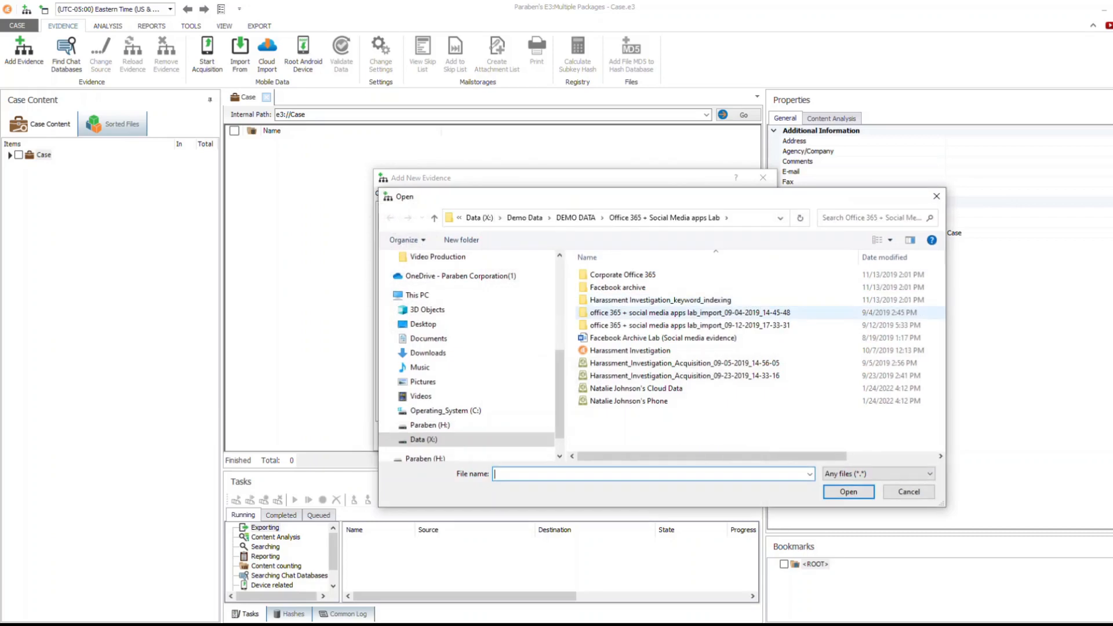
pyautogui.click(431, 439)
pyautogui.doubleClick(607, 287)
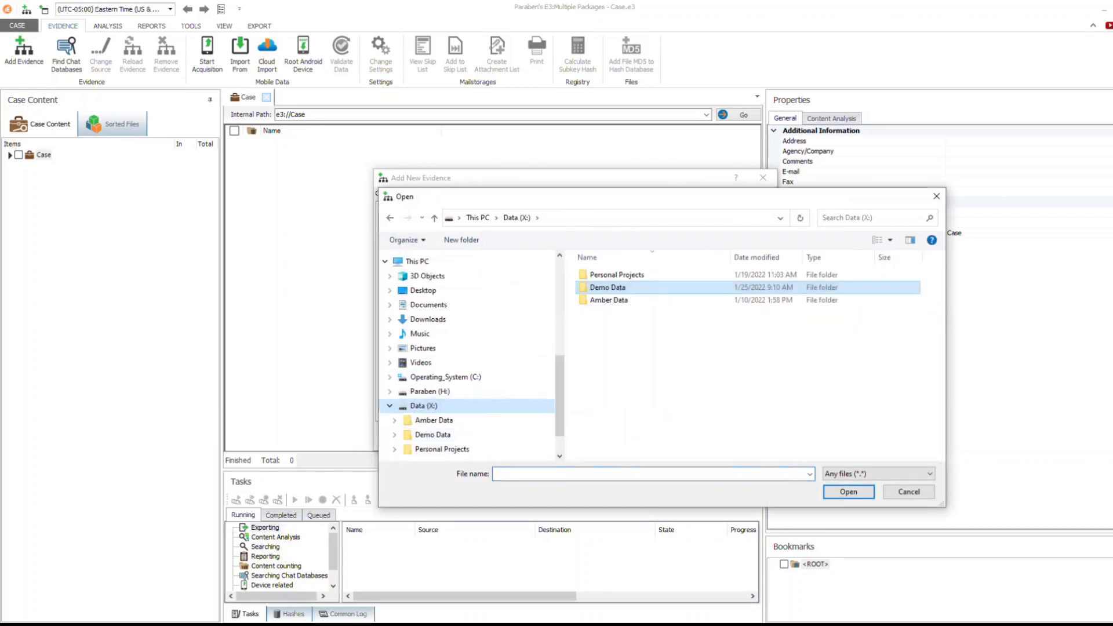
pyautogui.doubleClick(619, 300)
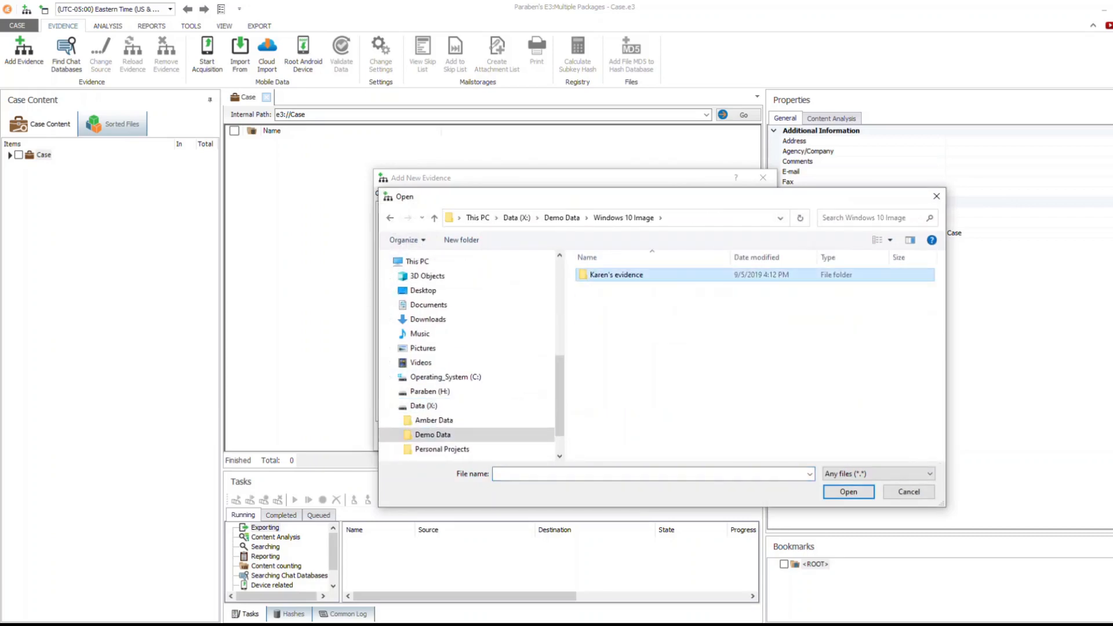
pyautogui.doubleClick(609, 274)
pyautogui.click(606, 274)
pyautogui.click(848, 491)
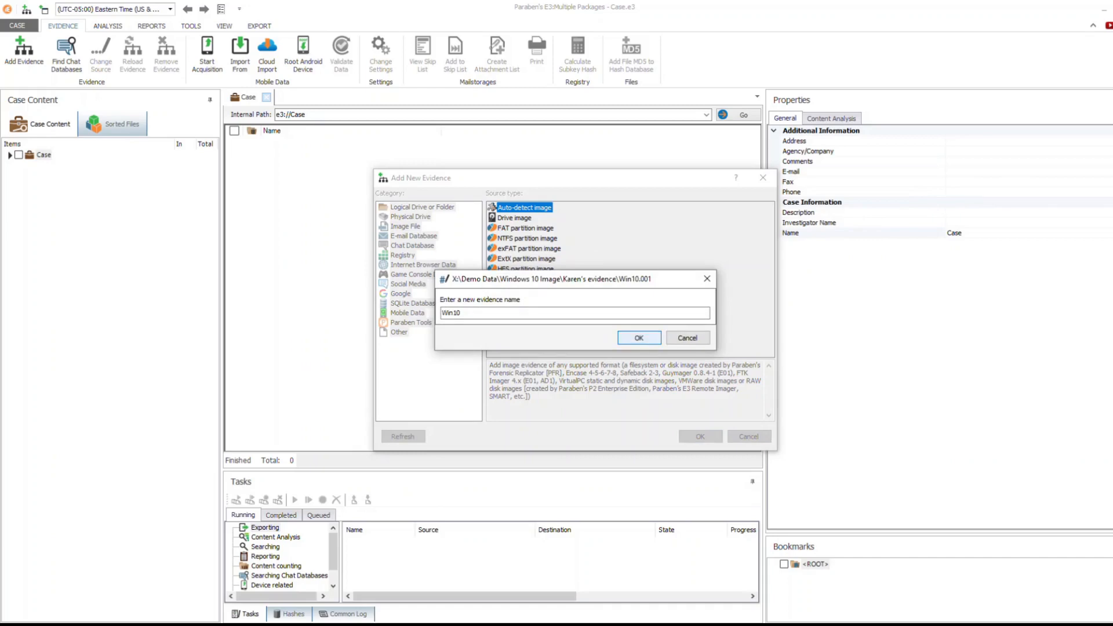
pyautogui.press('Return')
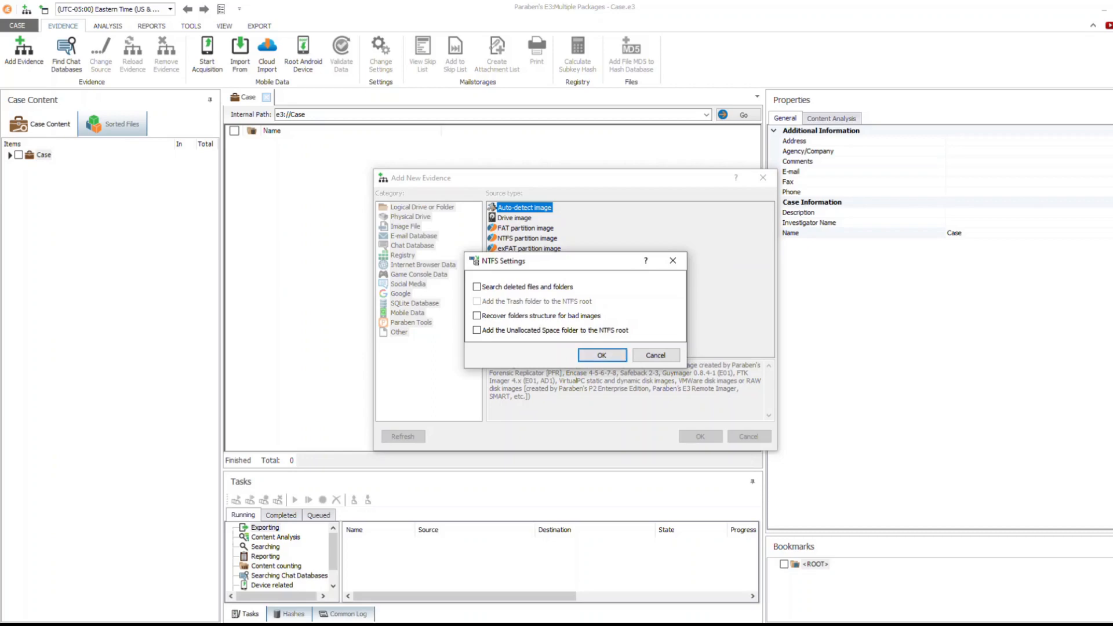
pyautogui.press('Return')
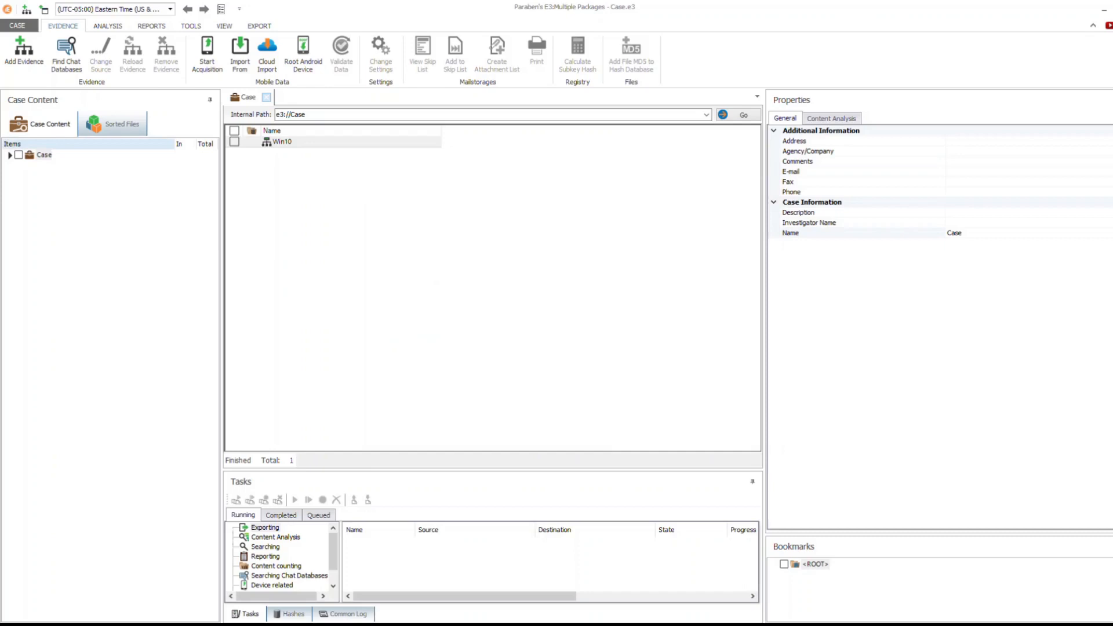
# Expand the Win10 evidence down to its NTFS partition's Root folder and Data Triage contents.
pyautogui.click(9, 155)
pyautogui.click(18, 167)
pyautogui.click(63, 178)
pyautogui.click(29, 178)
pyautogui.click(39, 189)
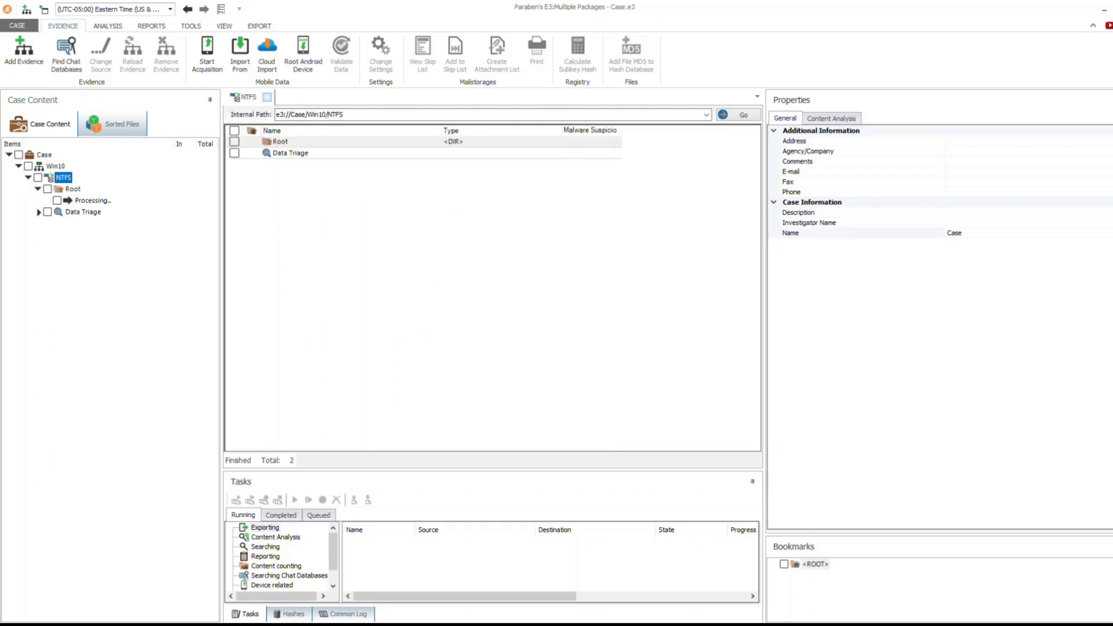
pyautogui.click(39, 349)
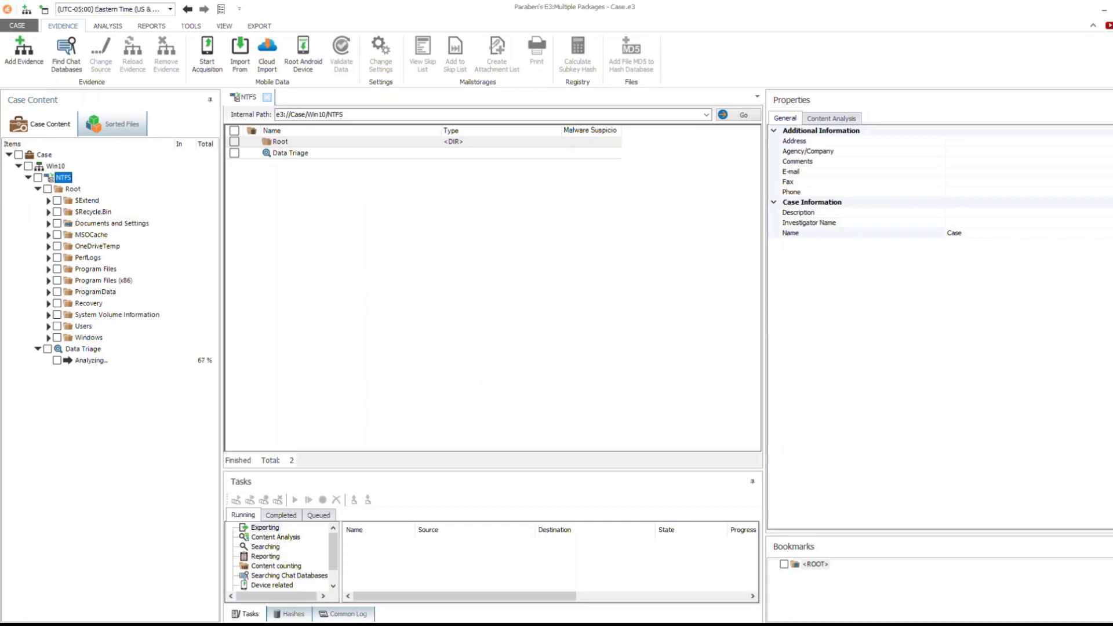
# Examine the E-mail Databases, Chat Databases, Internet Browser Data and Cloud Storages categories in Data Triage.
pyautogui.click(100, 361)
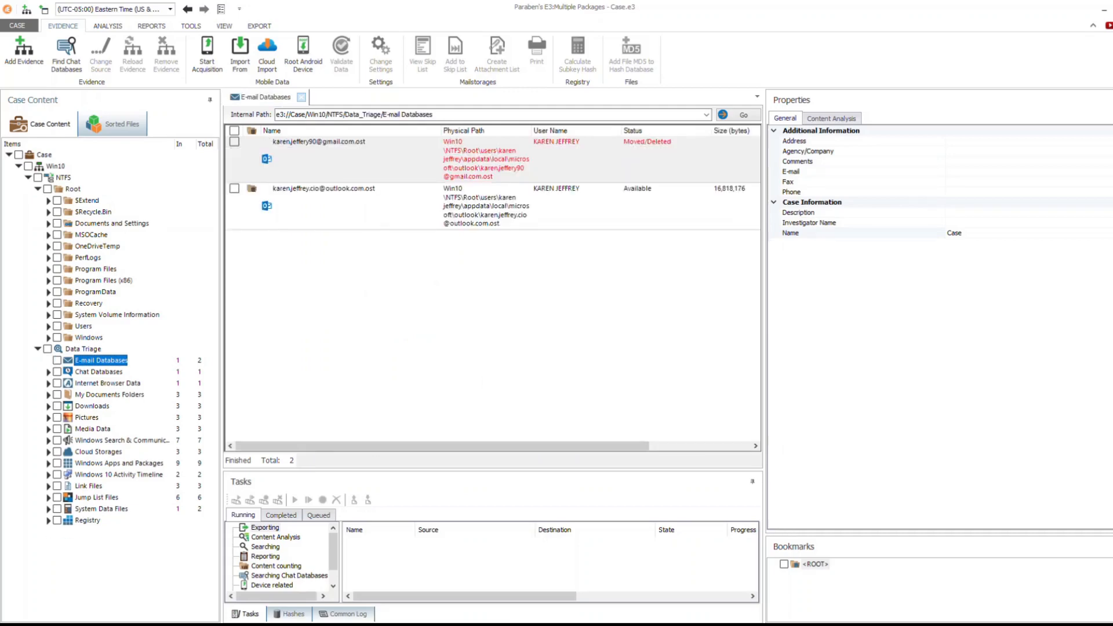
pyautogui.click(99, 371)
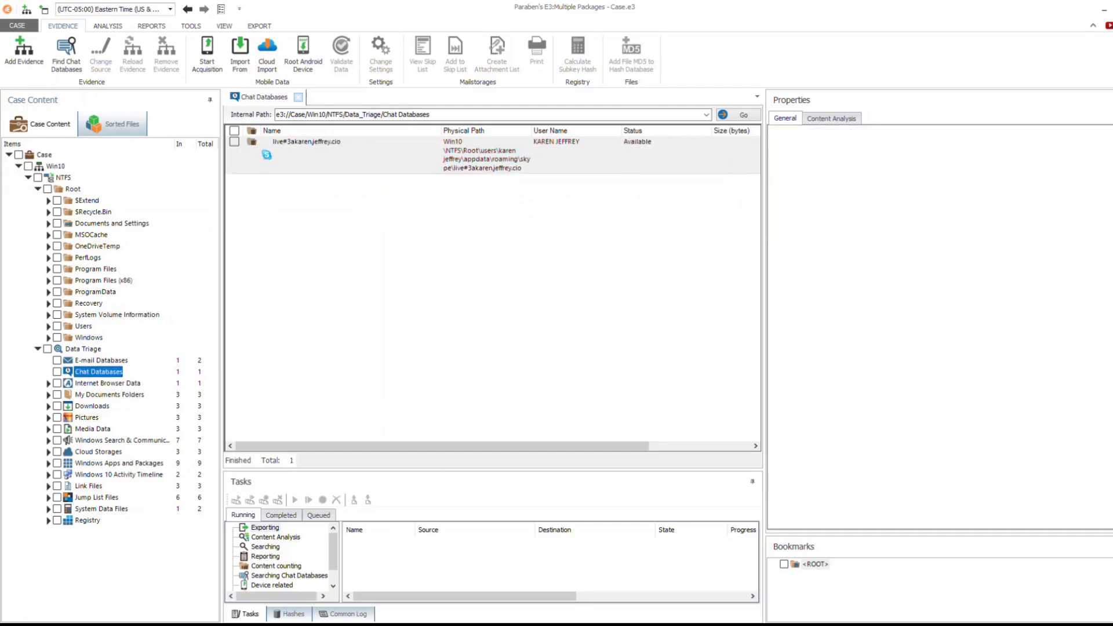
pyautogui.click(108, 383)
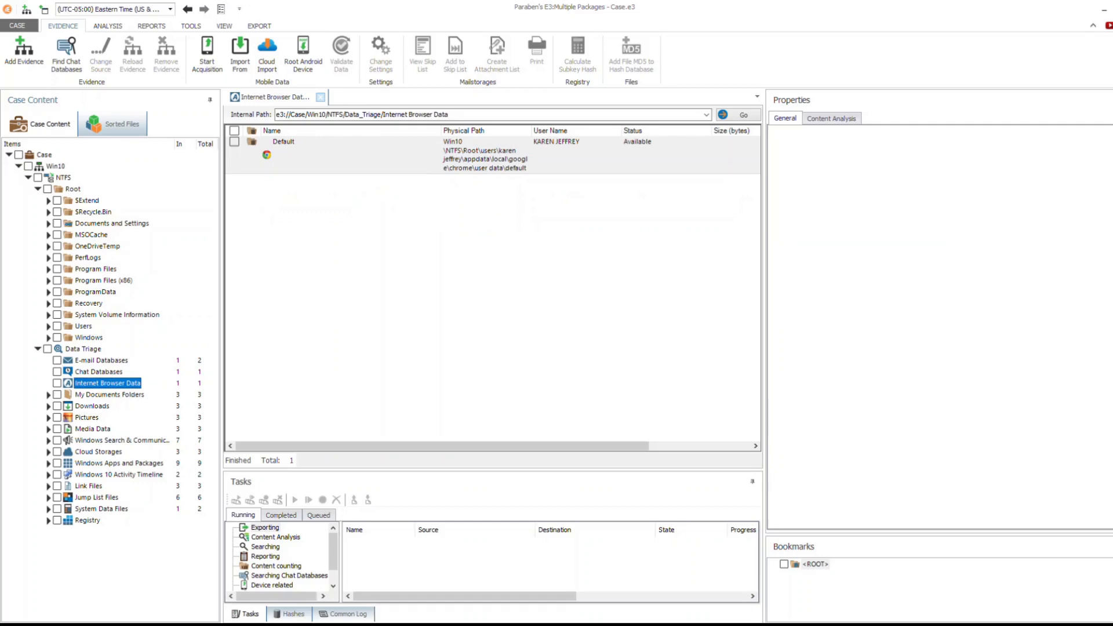
pyautogui.click(98, 452)
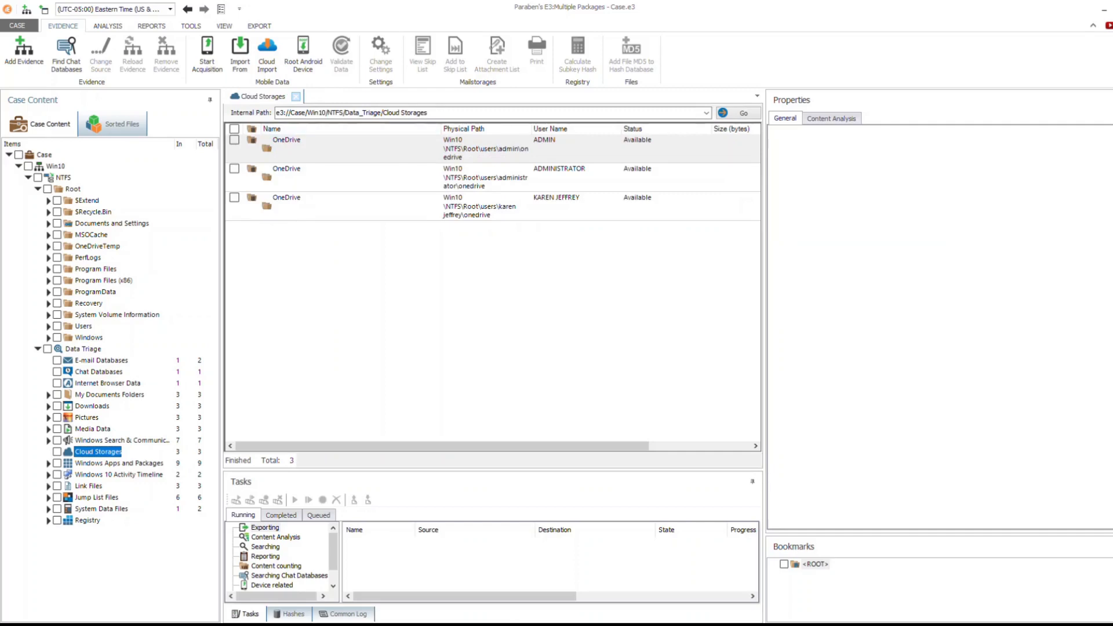
# Examine the Incident Response categories under the Windows 10 Enterprise registry in Data Triage, and collapse them again.
pyautogui.click(48, 520)
pyautogui.click(119, 531)
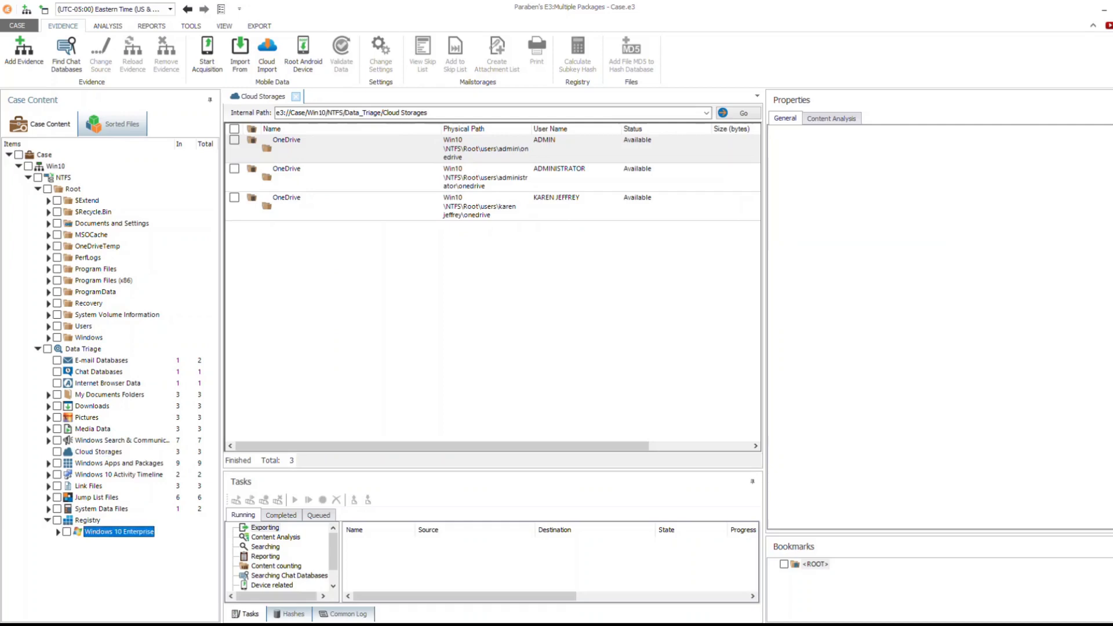
pyautogui.click(57, 531)
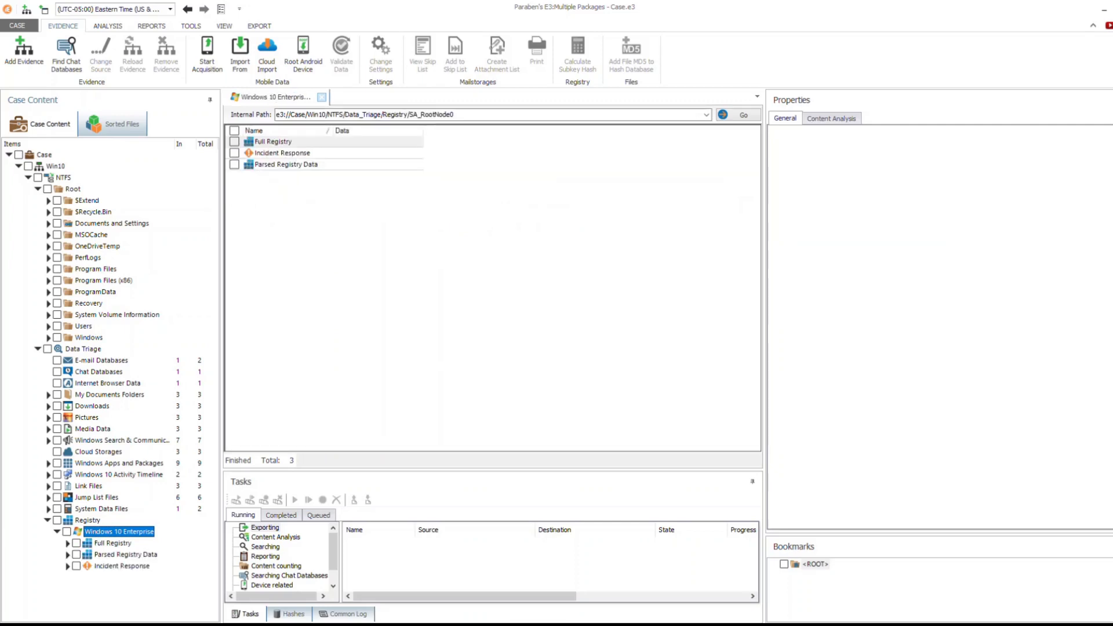
pyautogui.click(122, 566)
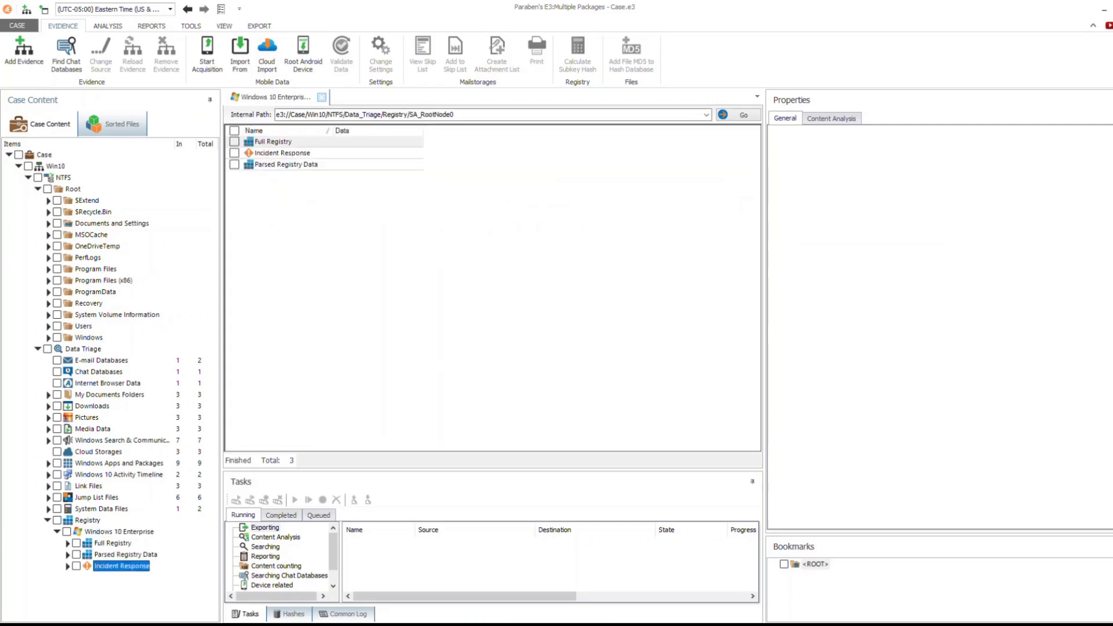
pyautogui.click(68, 565)
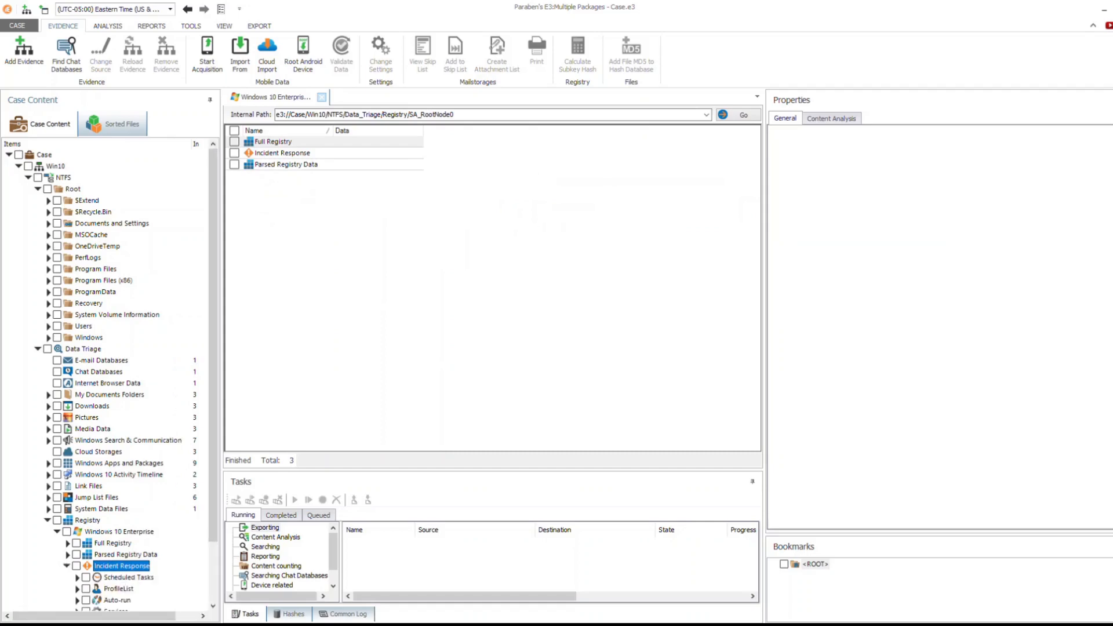
pyautogui.moveTo(213, 406); pyautogui.dragTo(213, 465)
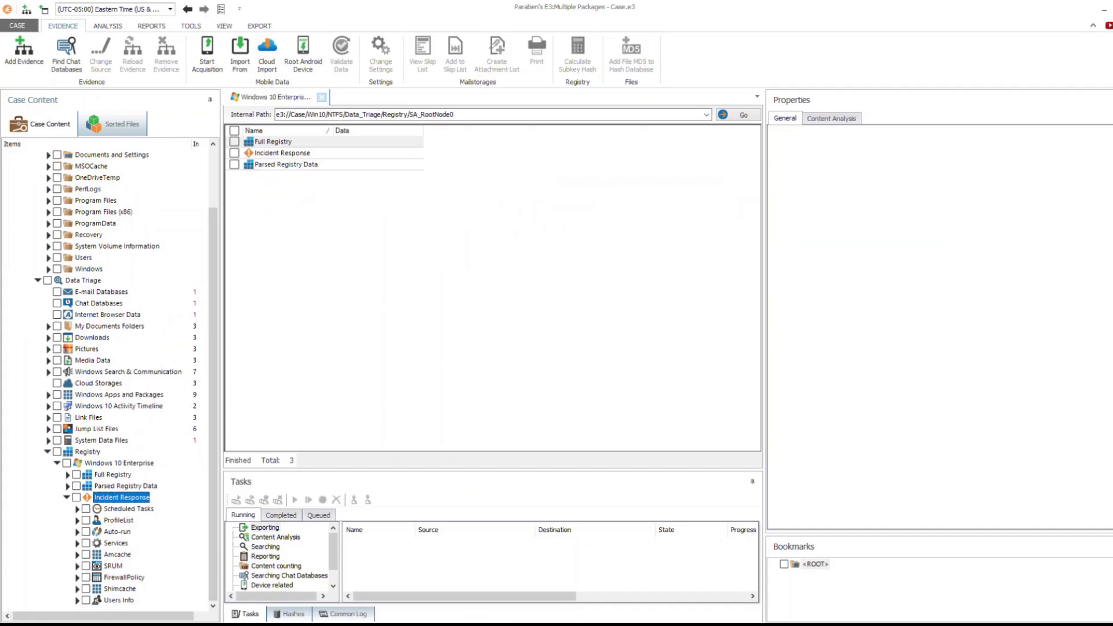
pyautogui.click(67, 498)
# Open the Cortana Speech folder from the Windows Search & Communication category in Data Triage.
pyautogui.click(48, 441)
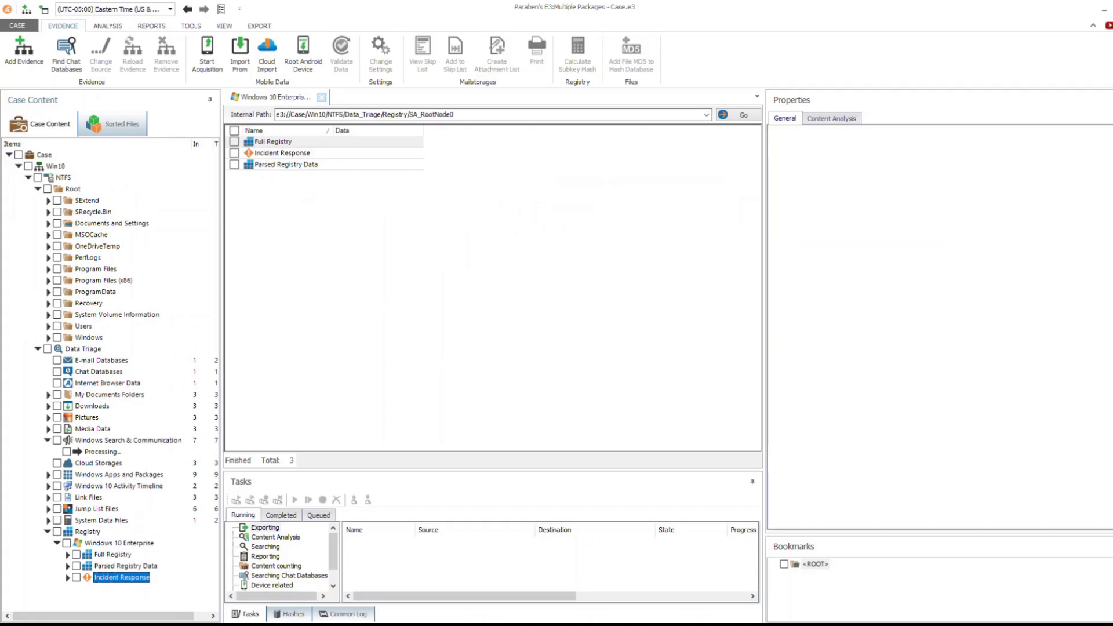
pyautogui.doubleClick(128, 441)
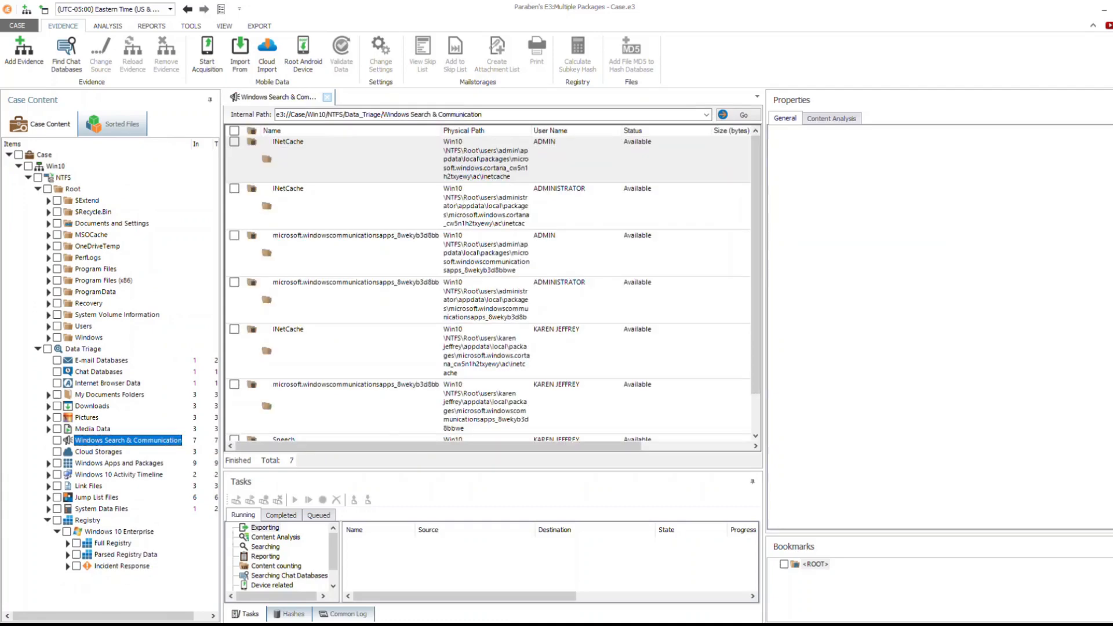
pyautogui.scroll(-1, 489, 284)
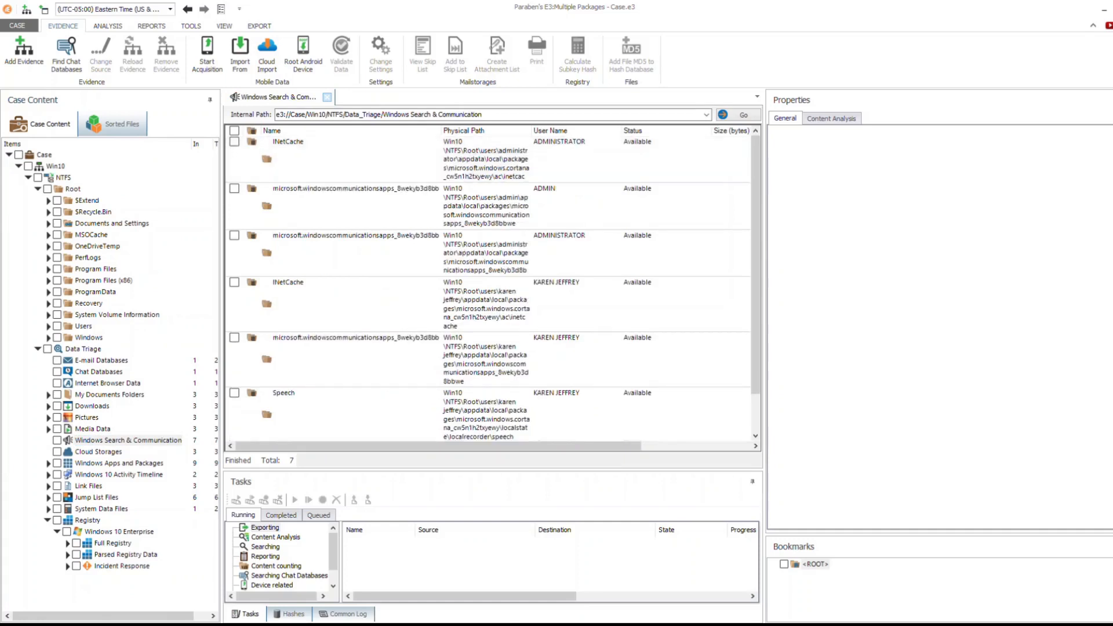
pyautogui.scroll(-1, 489, 284)
pyautogui.click(284, 346)
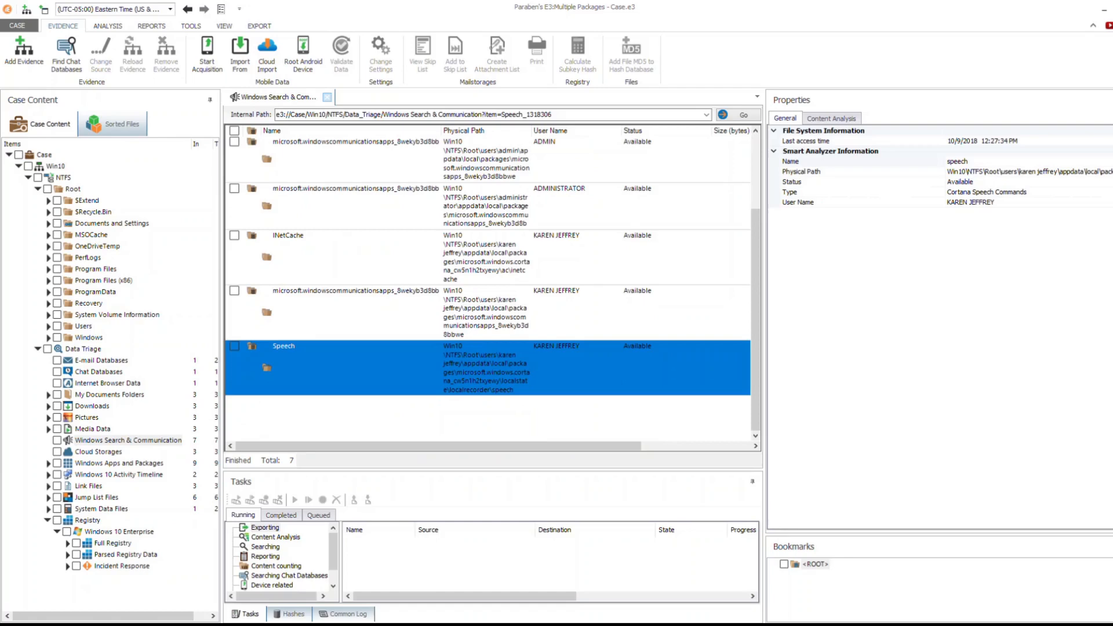
pyautogui.press('Return')
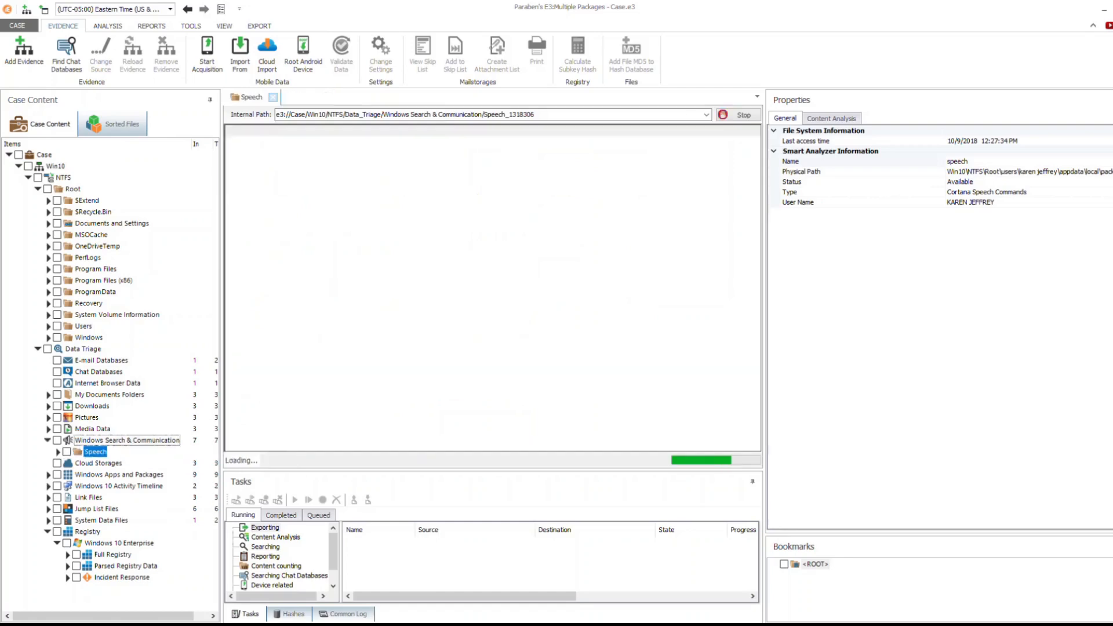
# Examine the properties of SpeechAudioFile_1.wav, and collapse the Windows Search & Communication category.
pyautogui.click(307, 233)
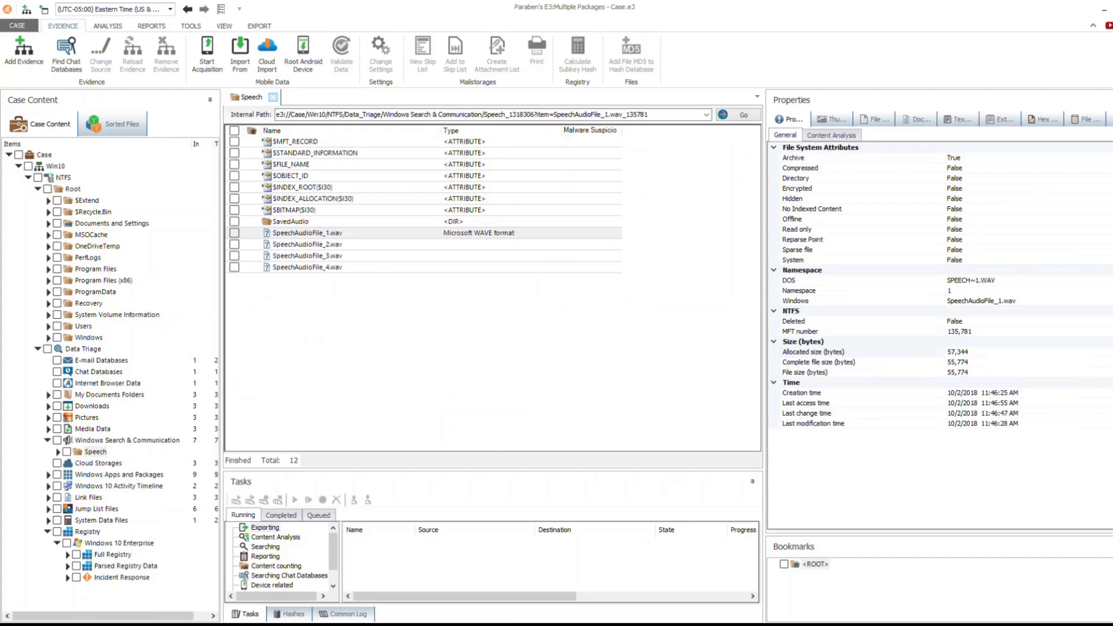
pyautogui.click(48, 441)
# Open the available Outlook .ost database from E-mail Databases with Raw mode and the scan for deleted messages enabled.
pyautogui.click(101, 361)
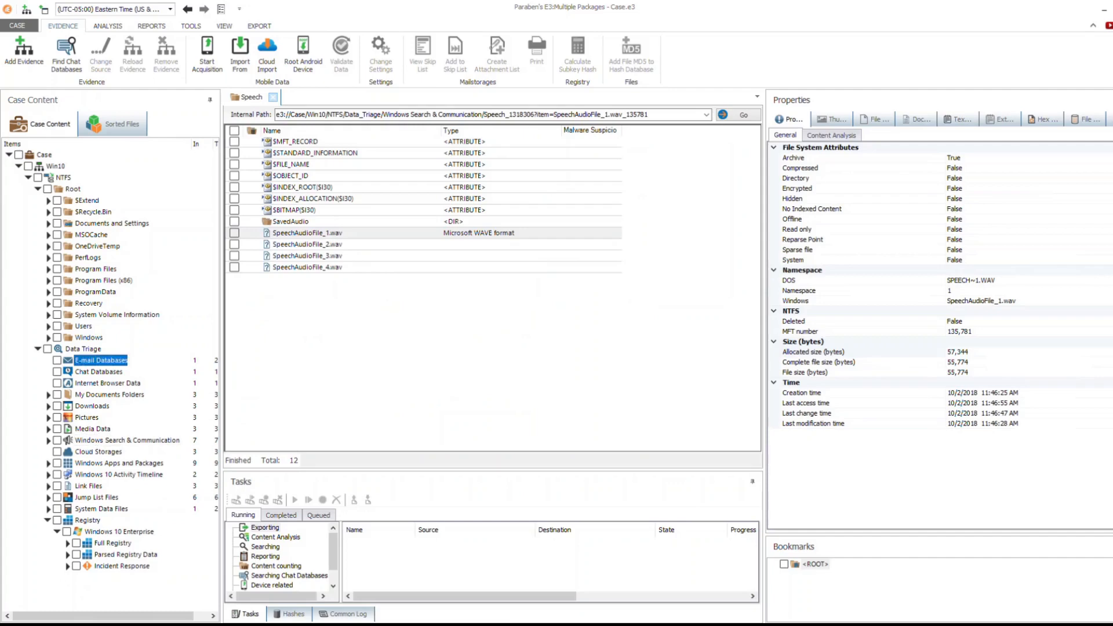
pyautogui.doubleClick(324, 189)
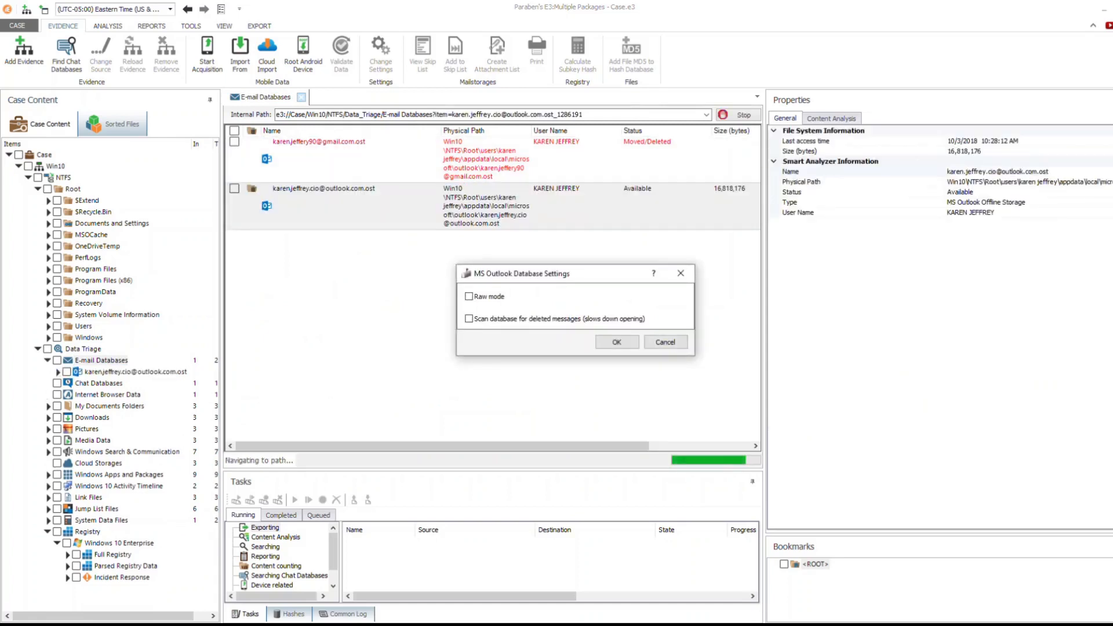
pyautogui.click(469, 297)
pyautogui.click(469, 319)
pyautogui.click(616, 342)
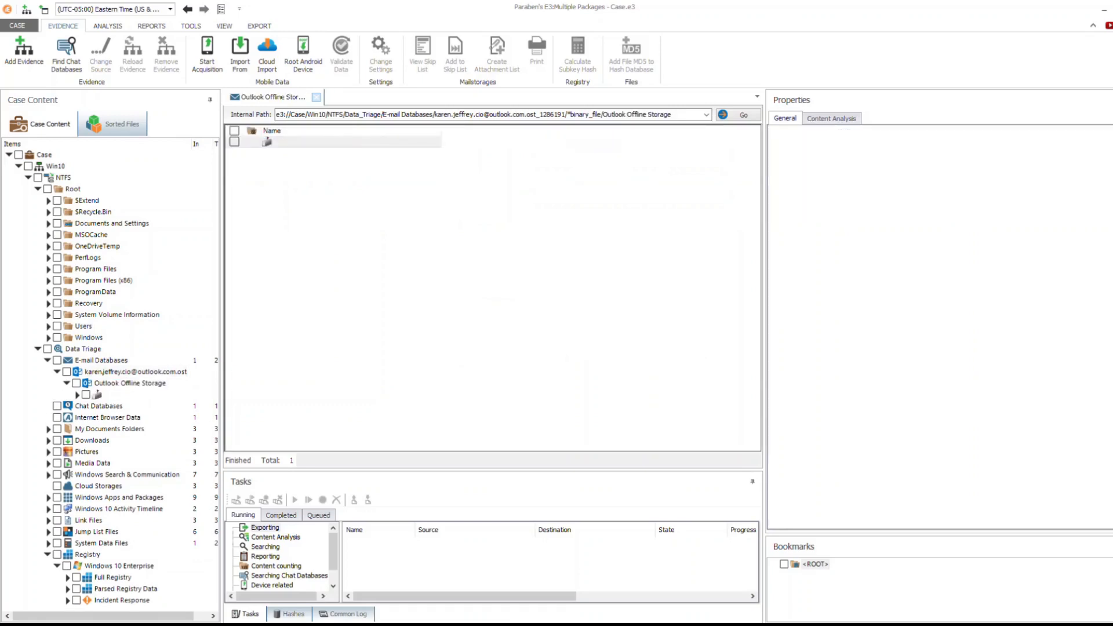
# Expand the Outlook Offline Storage through Root - Mailbox and IPM_SUBTREE, and open the Inbox.
pyautogui.doubleClick(97, 395)
pyautogui.click(136, 418)
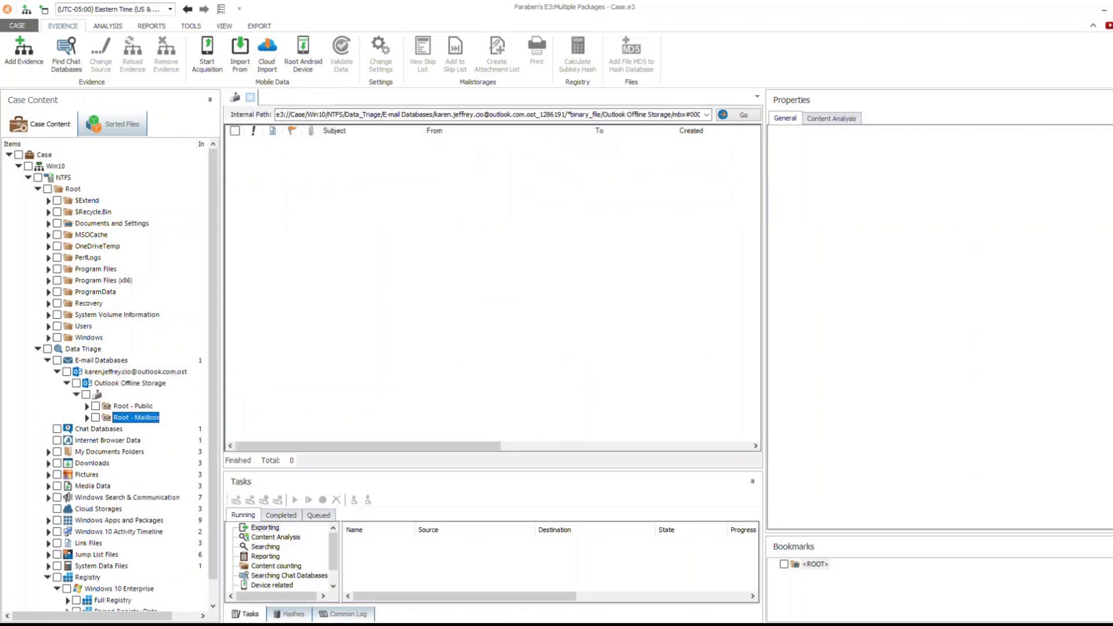
pyautogui.doubleClick(136, 417)
pyautogui.click(144, 474)
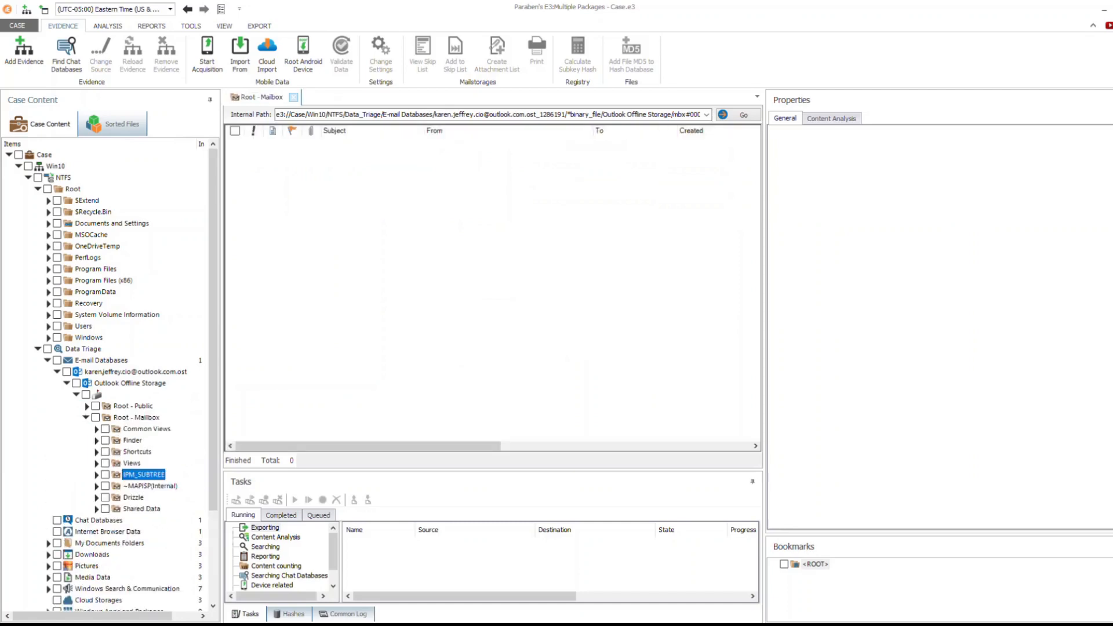
pyautogui.doubleClick(144, 474)
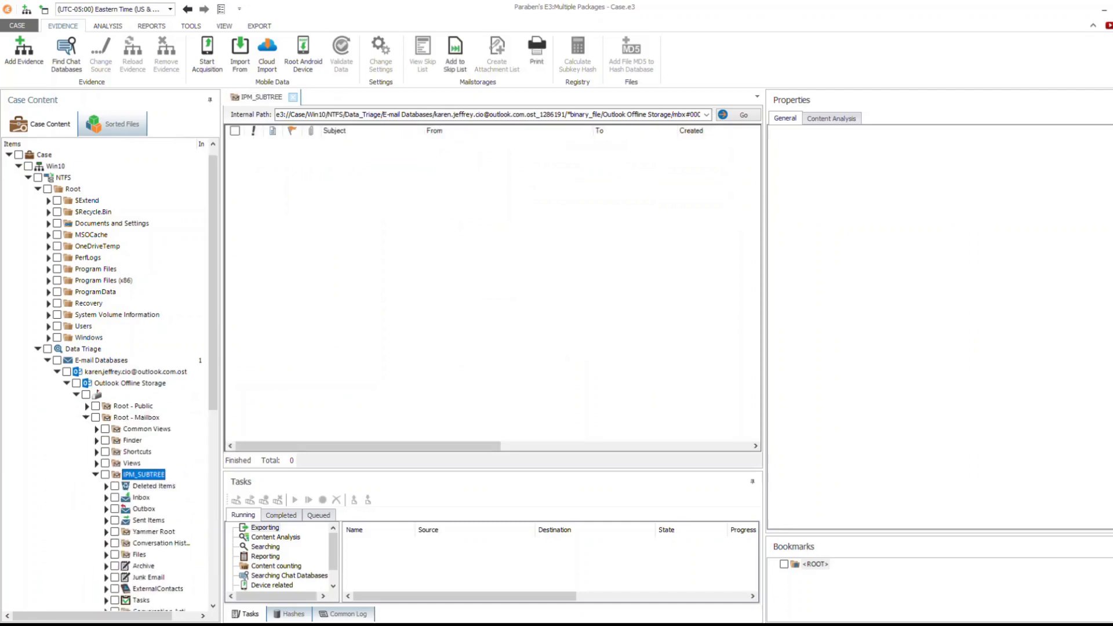
pyautogui.scroll(-7, 141, 417)
pyautogui.click(141, 417)
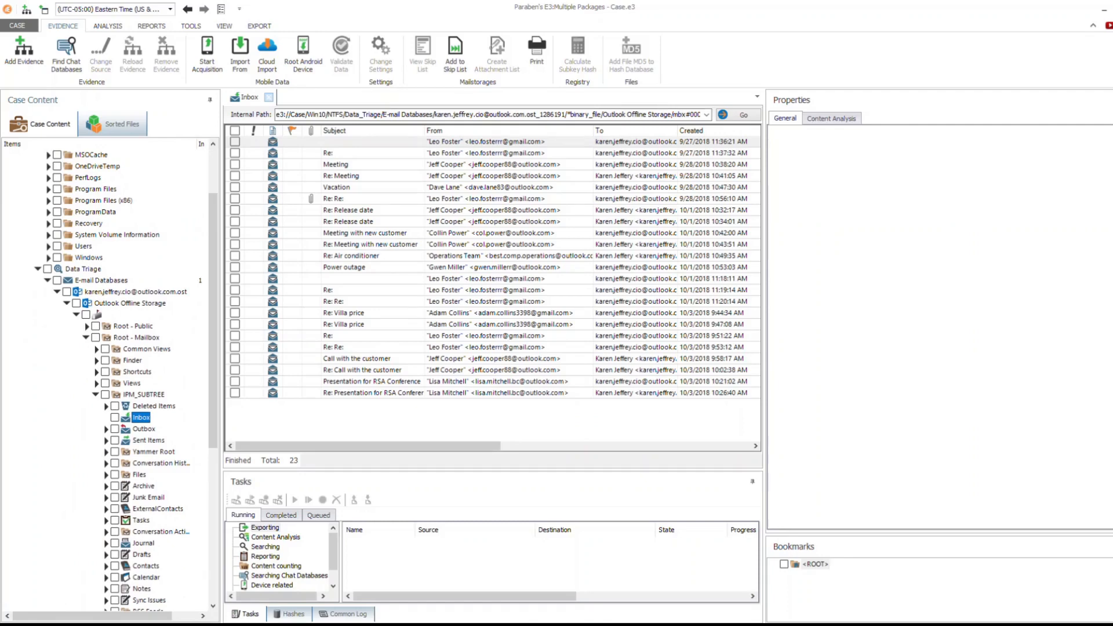
# Read the first Inbox message and the full "Re: Re:" message that carries an attachment.
pyautogui.click(452, 141)
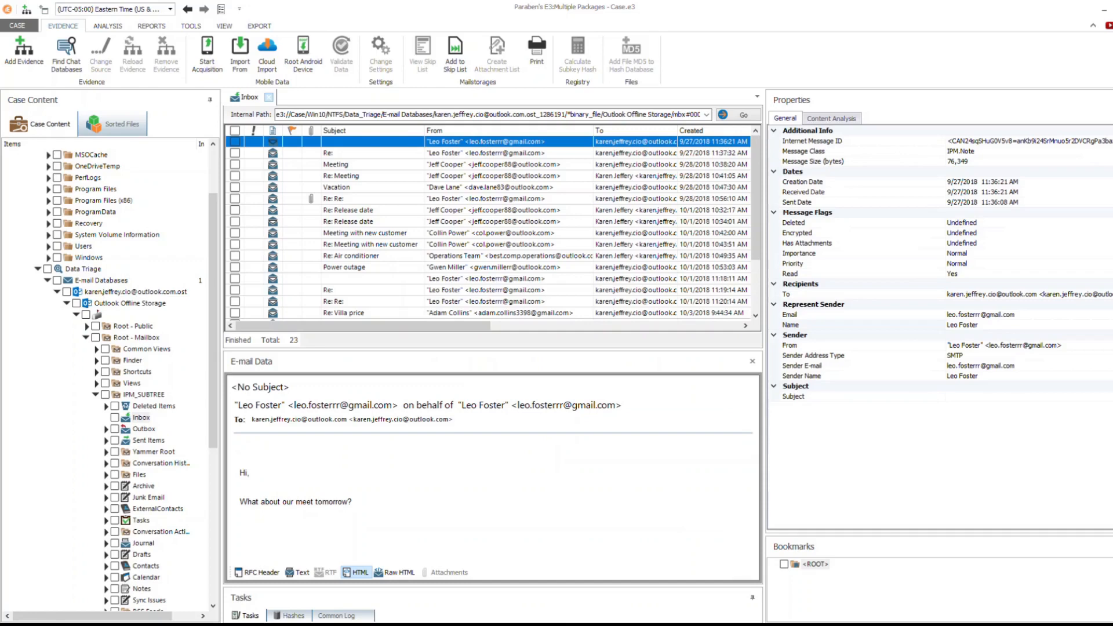
pyautogui.click(371, 199)
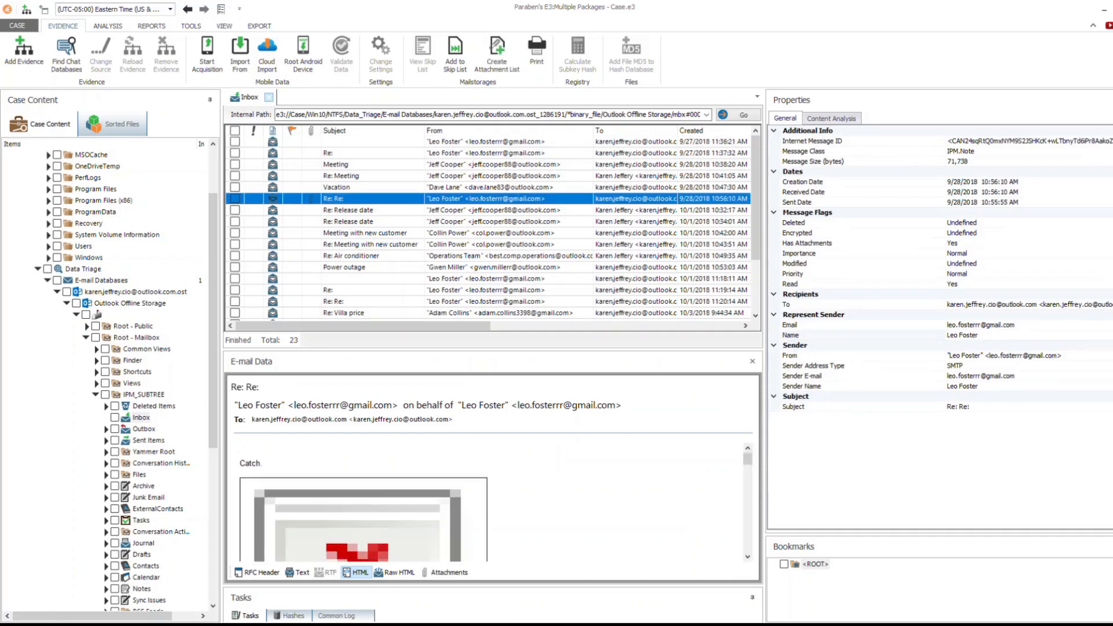
pyautogui.scroll(-1, 493, 505)
pyautogui.scroll(-2, 493, 502)
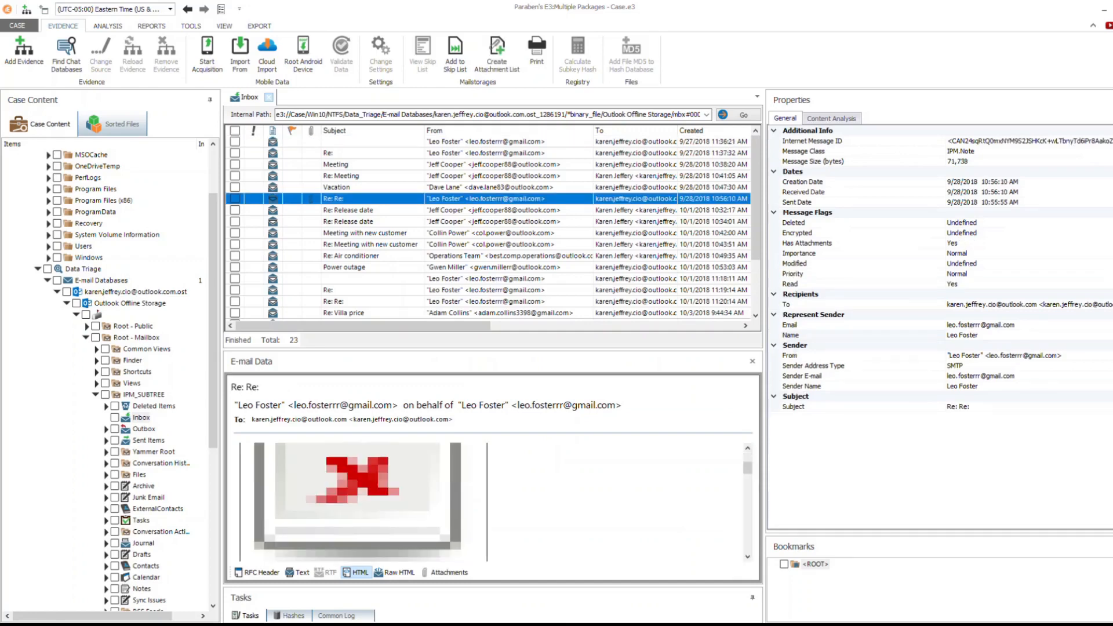
pyautogui.scroll(2, 493, 502)
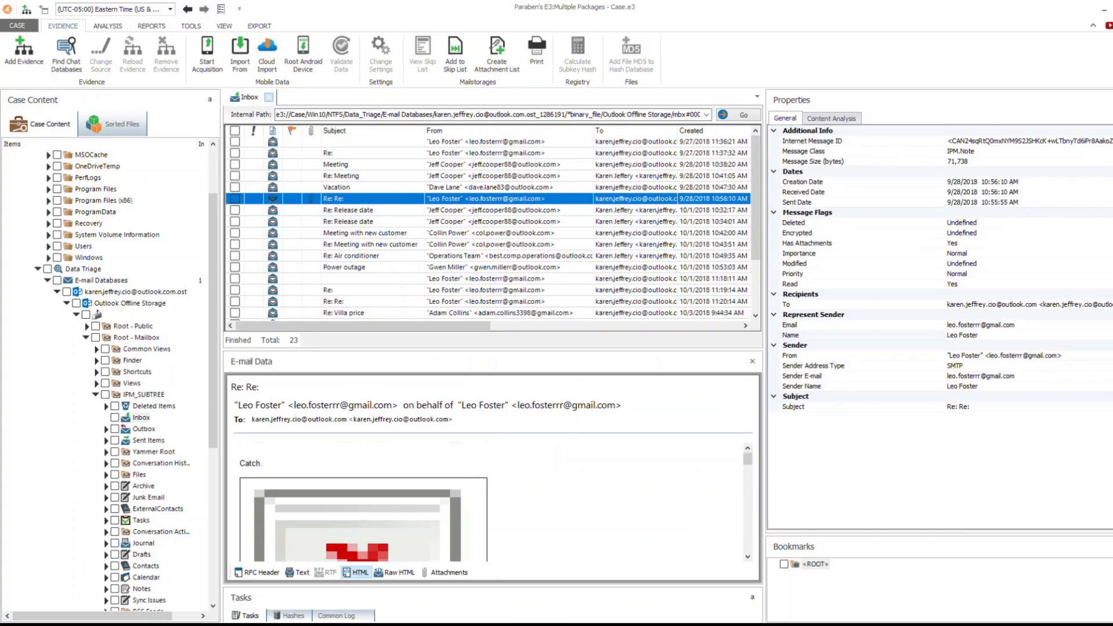
pyautogui.scroll(-1, 487, 504)
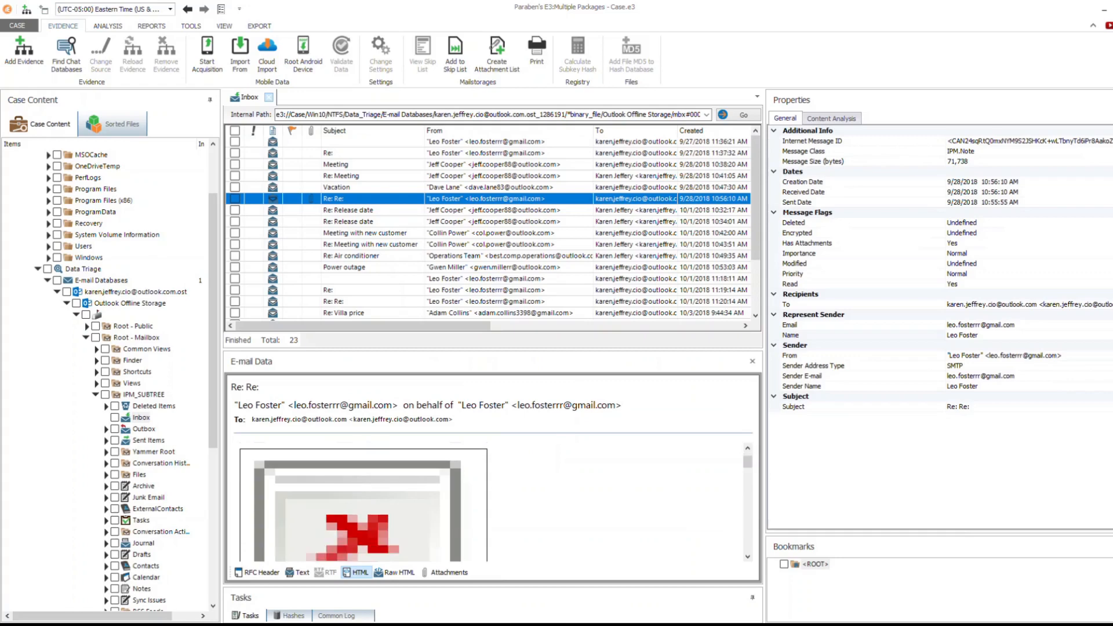
pyautogui.scroll(-3, 493, 504)
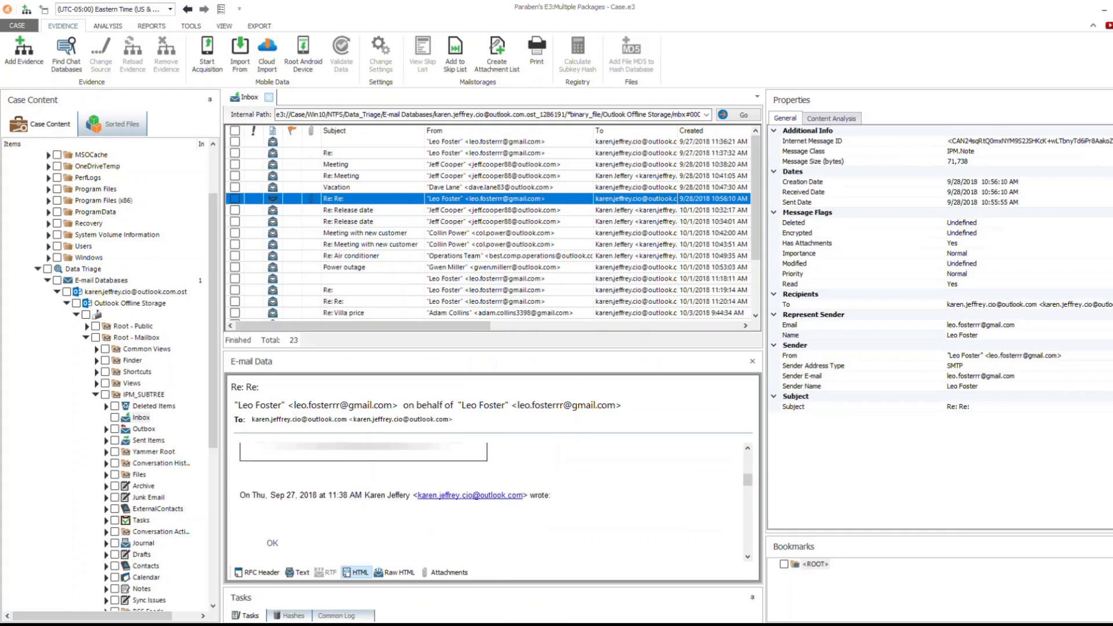
pyautogui.scroll(-3, 487, 499)
pyautogui.scroll(-5, 487, 499)
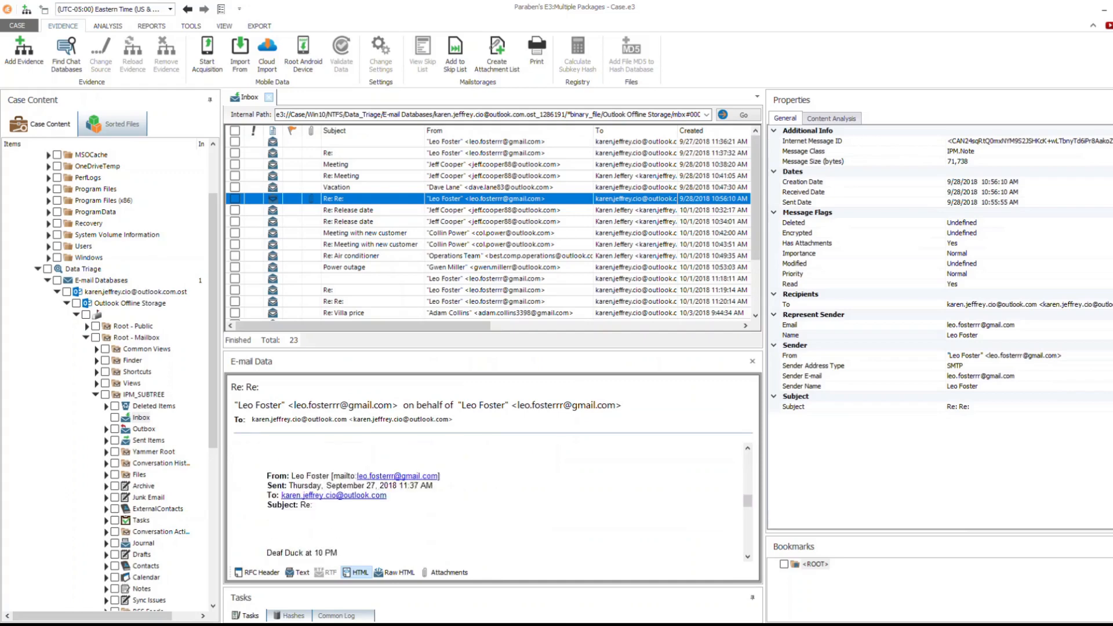
# Examine the "Re: Re:" message's RFC header, plain text and HTML versions.
pyautogui.click(258, 572)
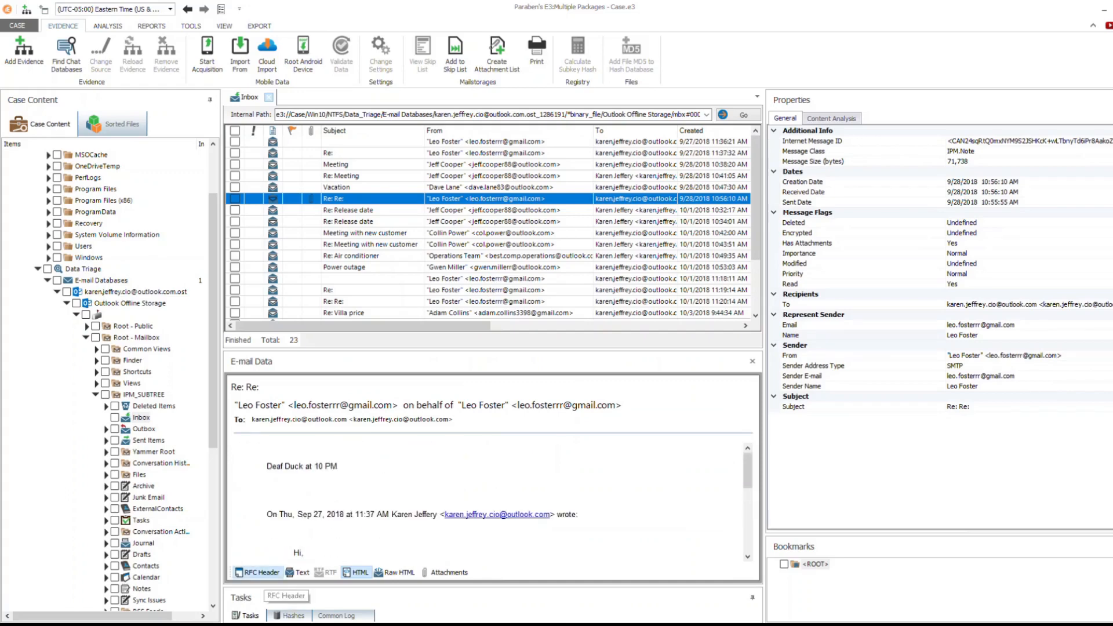
pyautogui.scroll(-6, 487, 502)
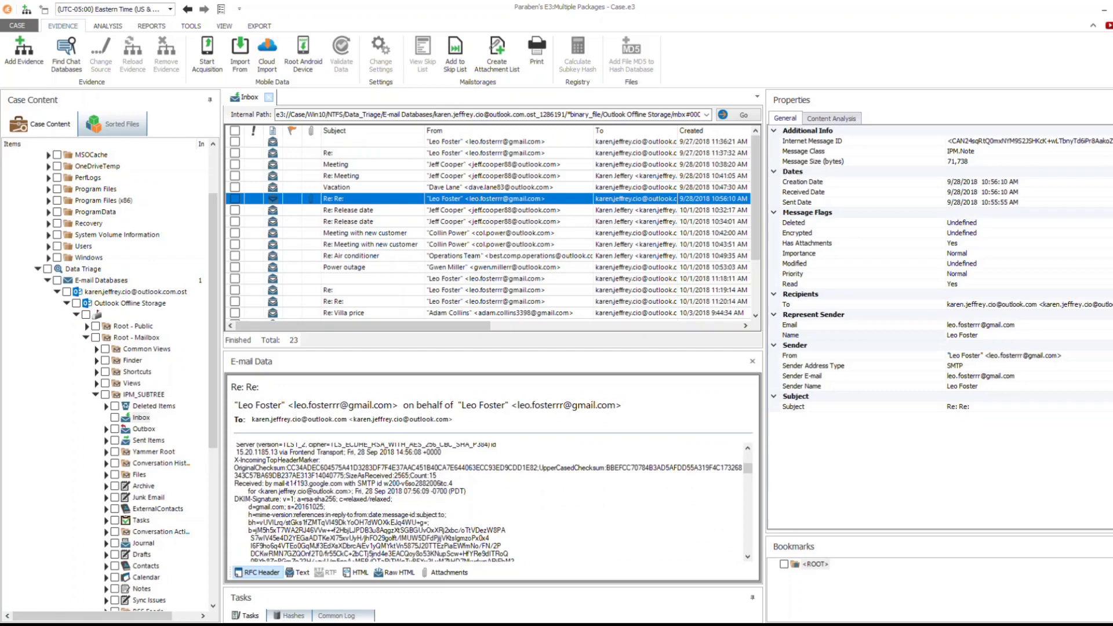
pyautogui.click(301, 572)
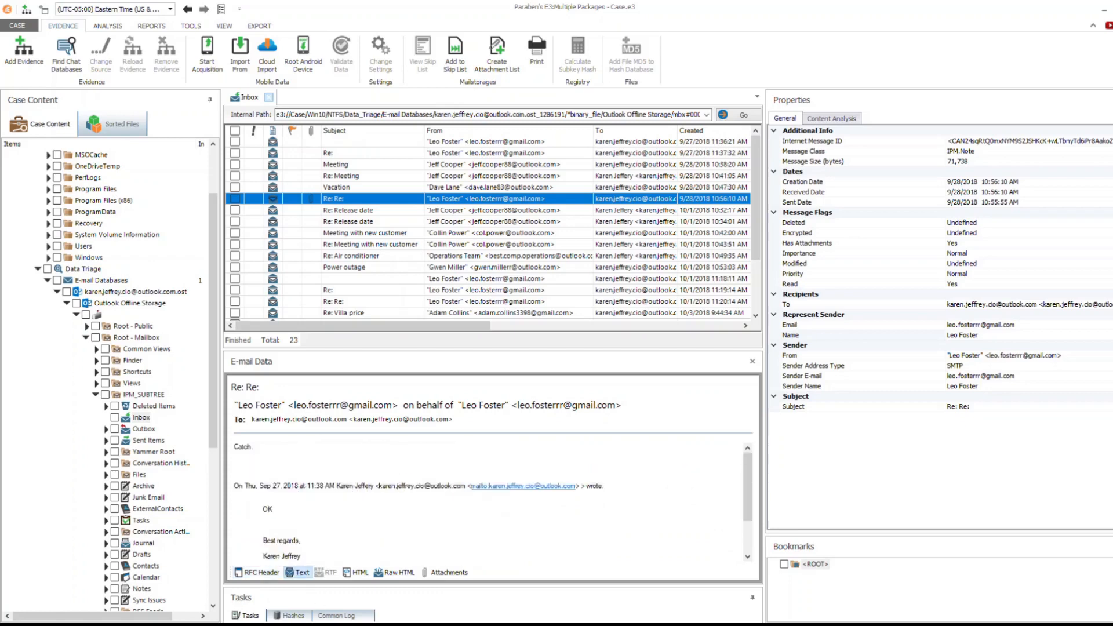
pyautogui.click(356, 572)
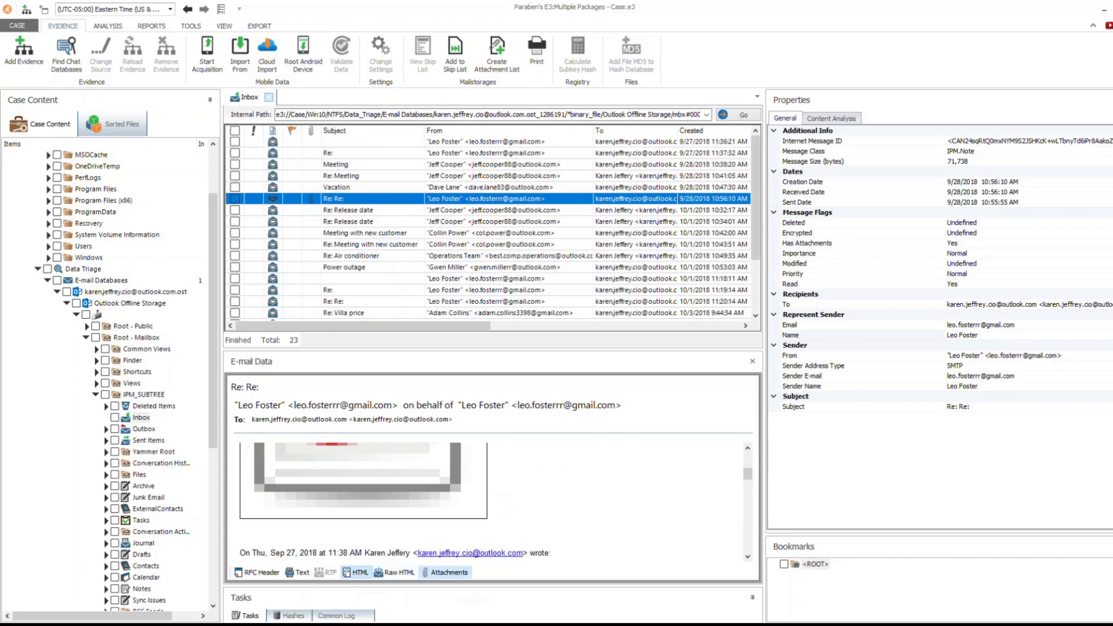
# Examine the message's Birthday husky.png attachment as a thumbnail and at full size, and collapse the Outlook Offline Storage.
pyautogui.click(448, 572)
pyautogui.click(274, 448)
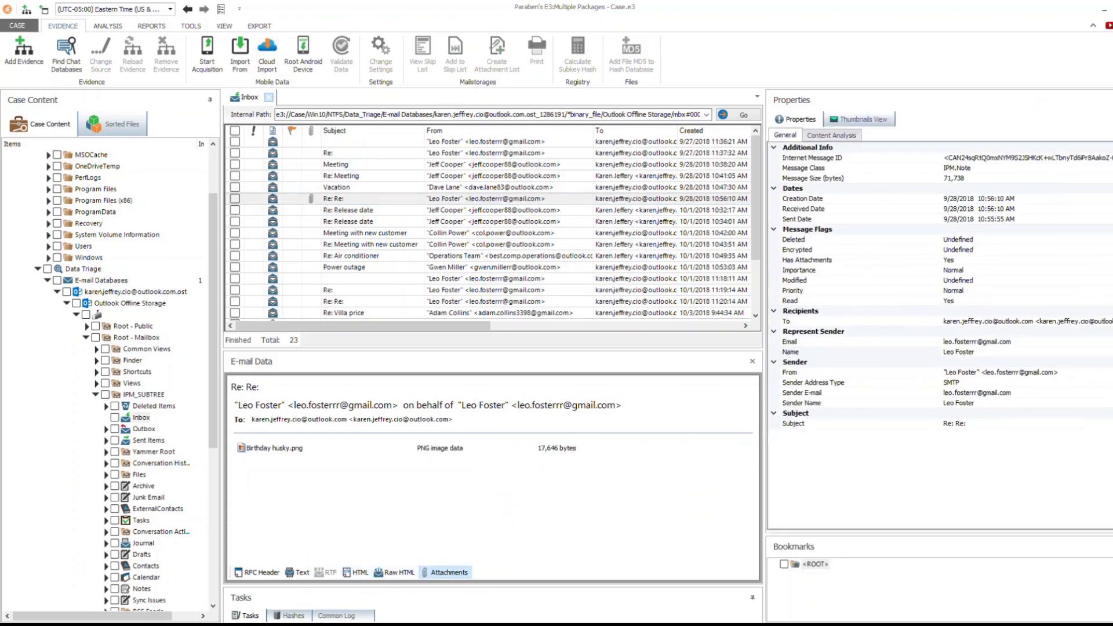
pyautogui.click(852, 119)
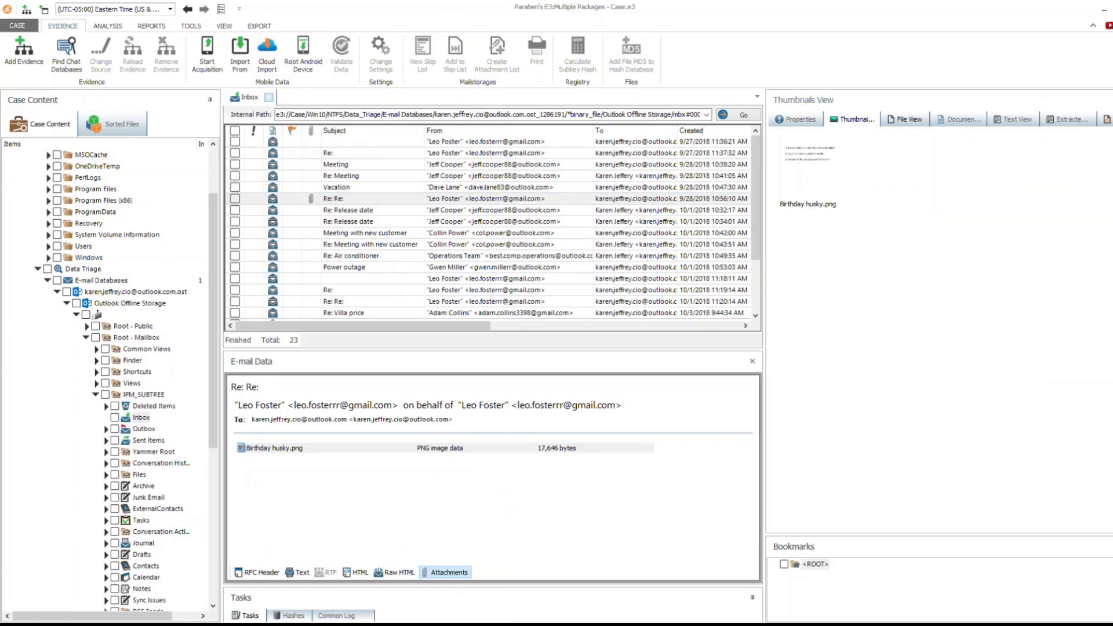
pyautogui.click(808, 168)
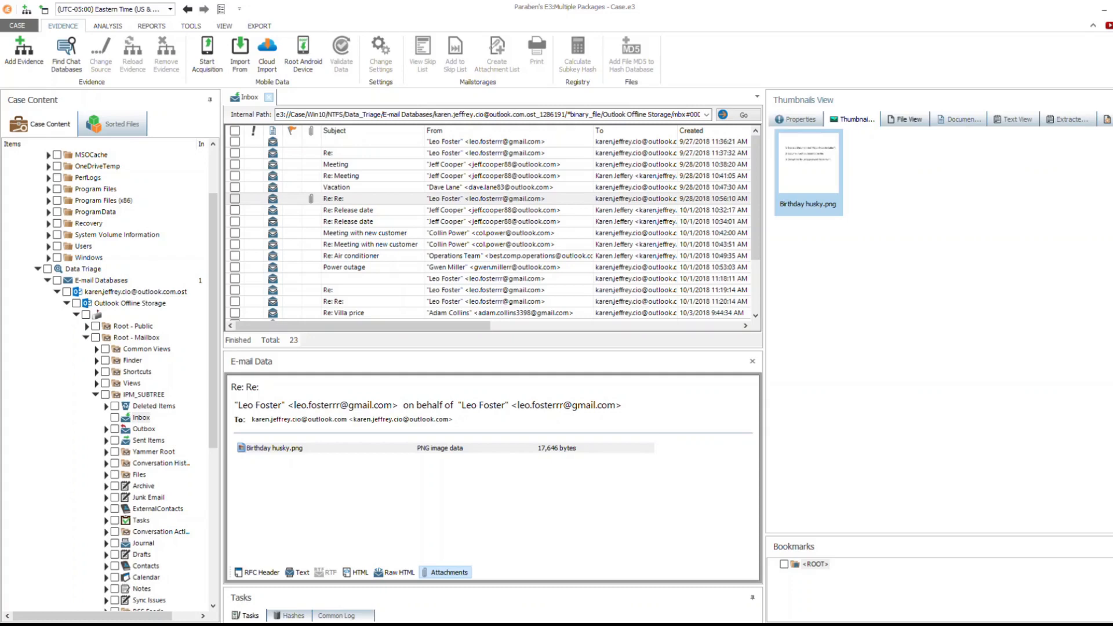
pyautogui.click(905, 118)
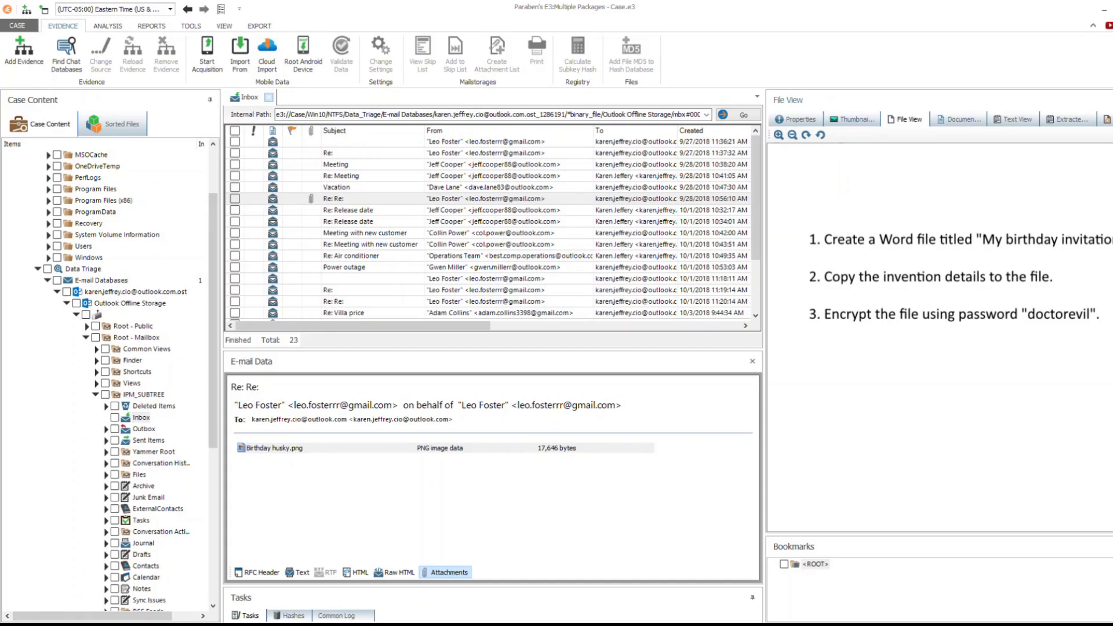
pyautogui.click(66, 303)
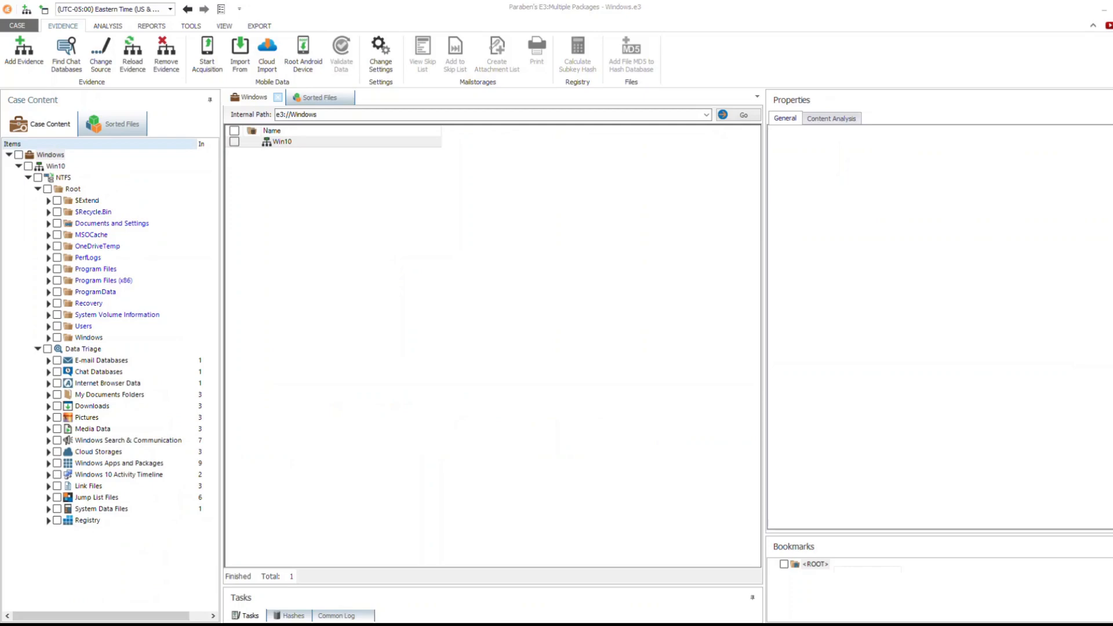
# Examine the Sorted Files categories of the Windows case, including Graphics in thumbnails and Chats.
pyautogui.click(122, 124)
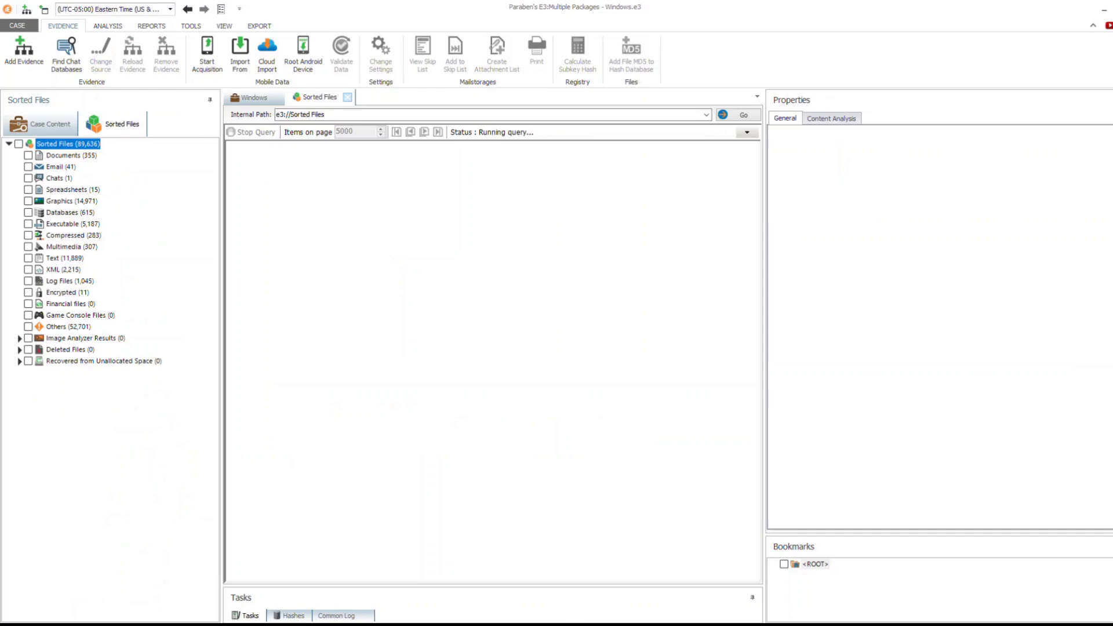
pyautogui.click(71, 201)
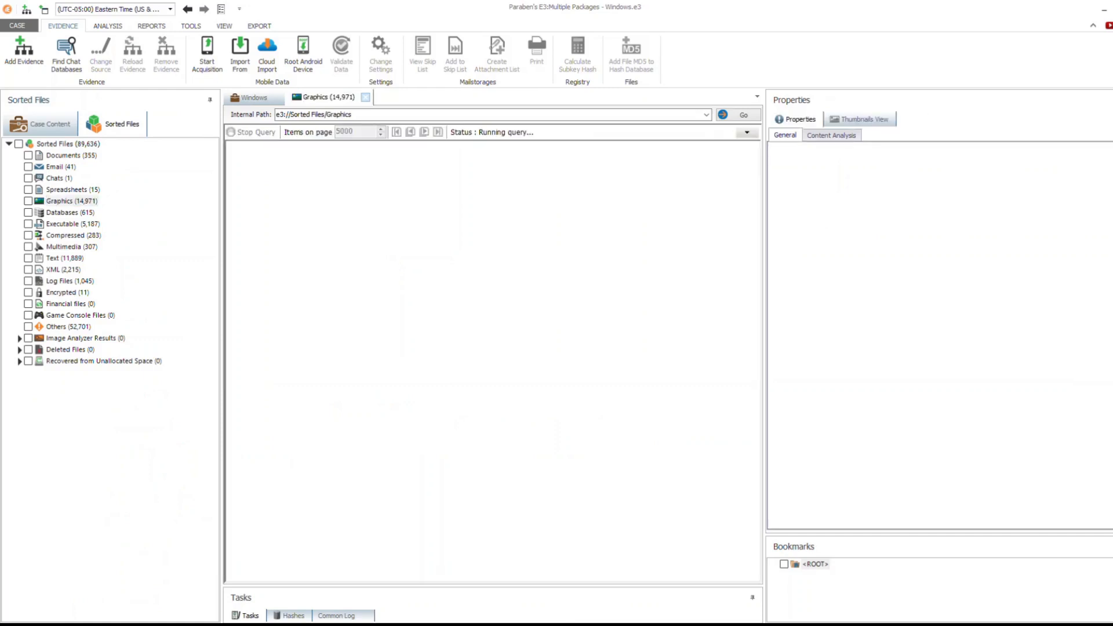
pyautogui.click(859, 120)
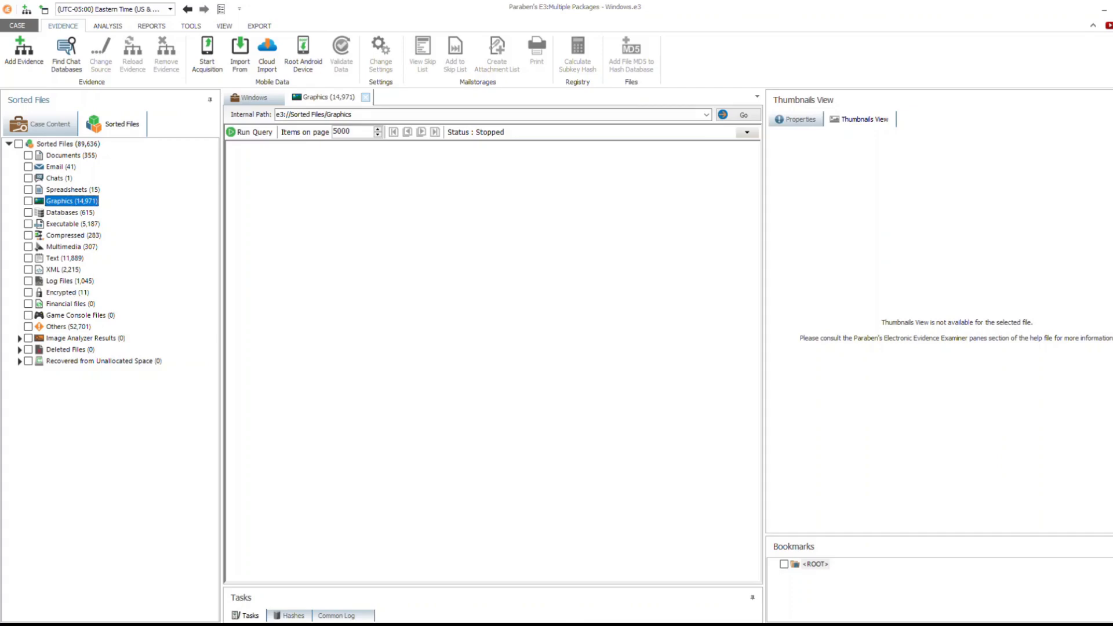
pyautogui.click(59, 179)
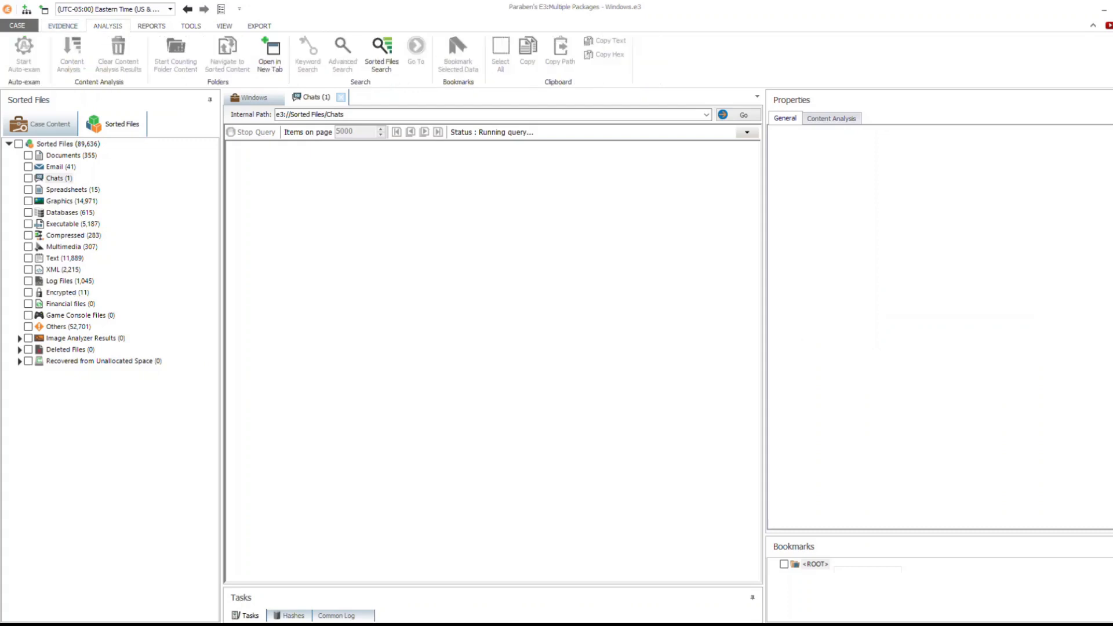
# Return to the case content, review the Auto-Exam setup without starting it, and view the Content Analysis options.
pyautogui.click(50, 124)
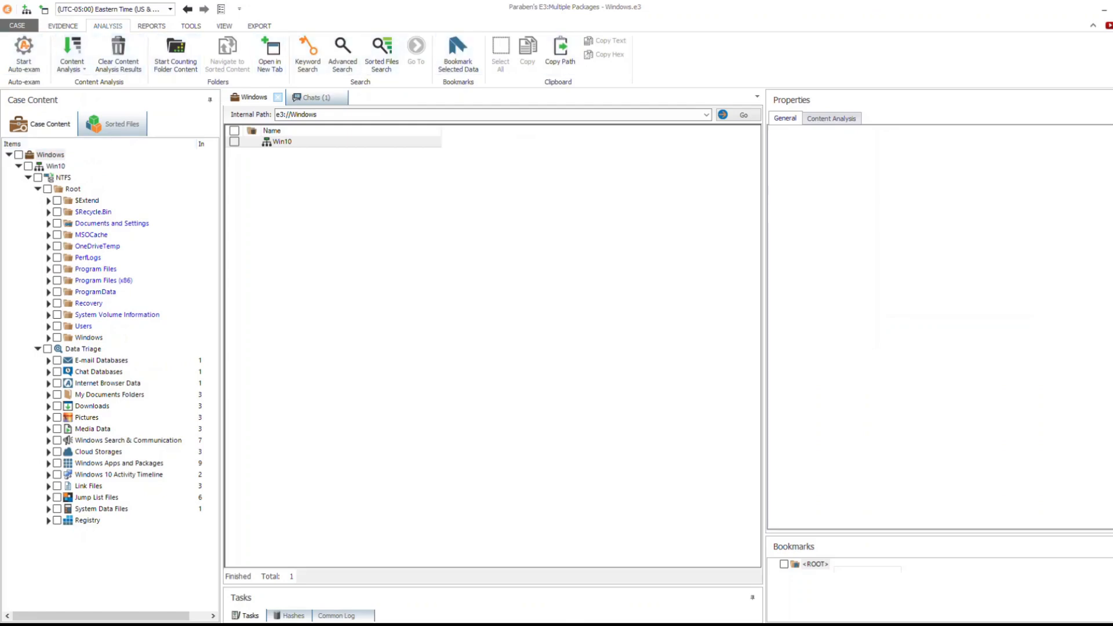
pyautogui.click(24, 52)
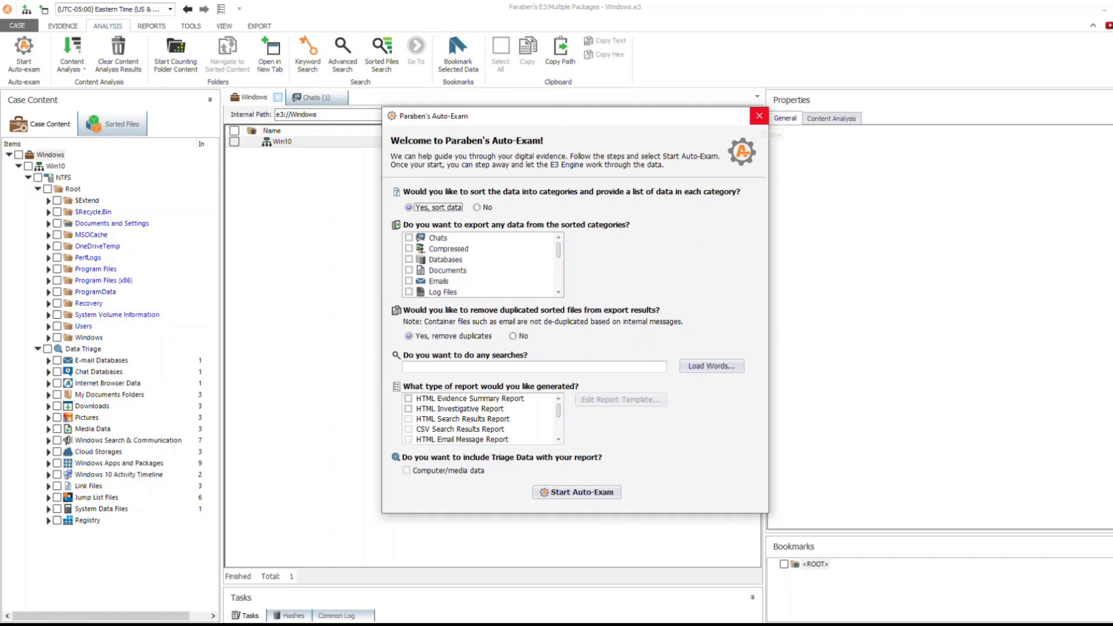
pyautogui.click(760, 116)
pyautogui.click(759, 115)
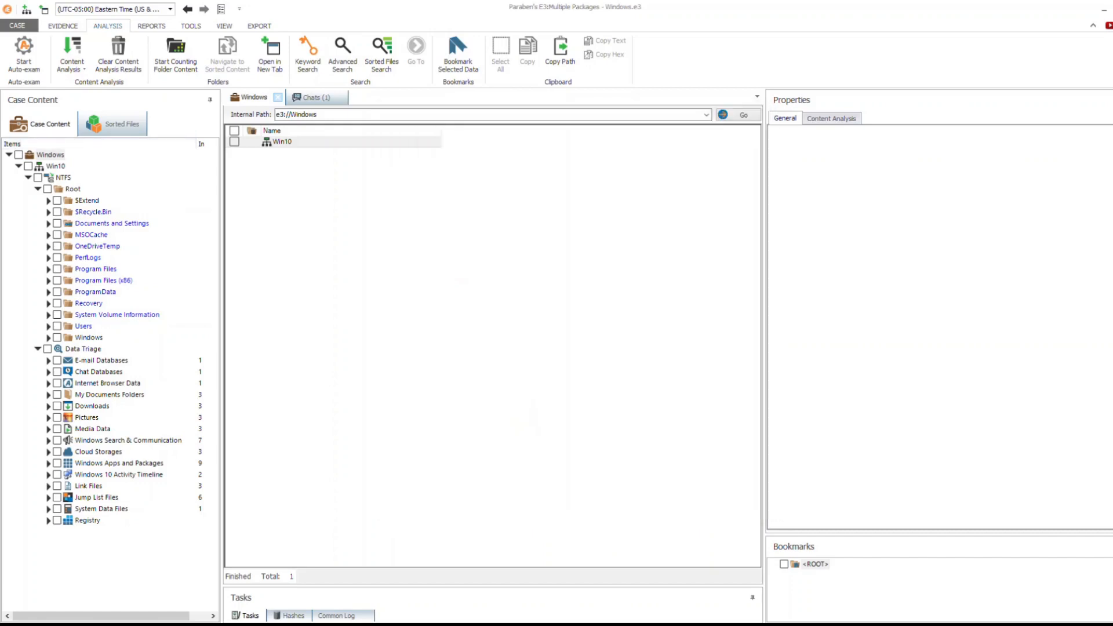
pyautogui.click(72, 65)
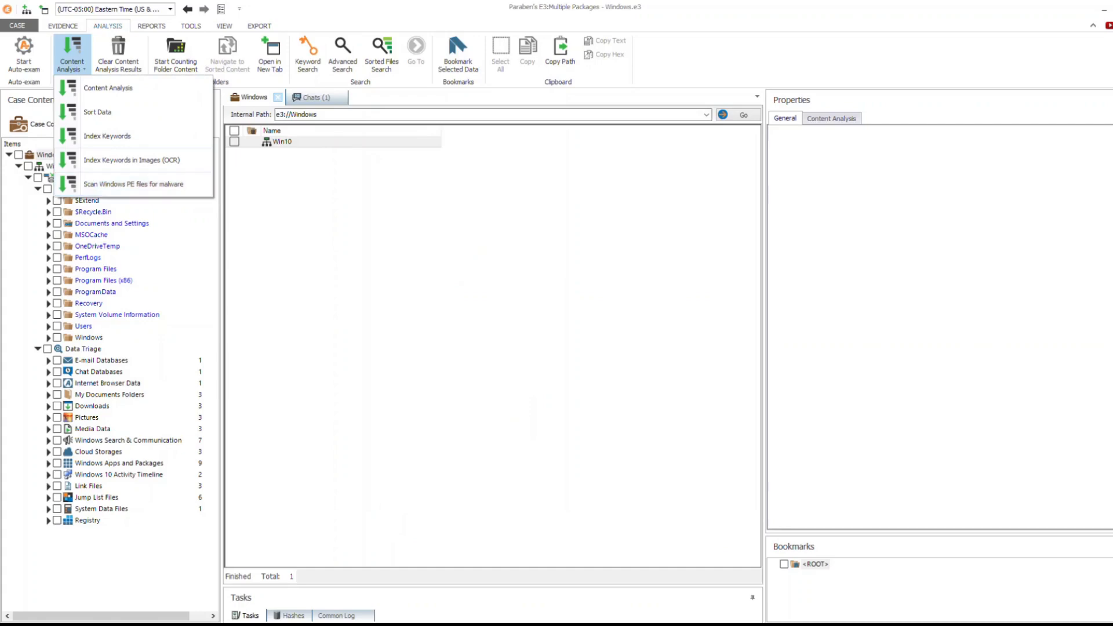
pyautogui.click(71, 62)
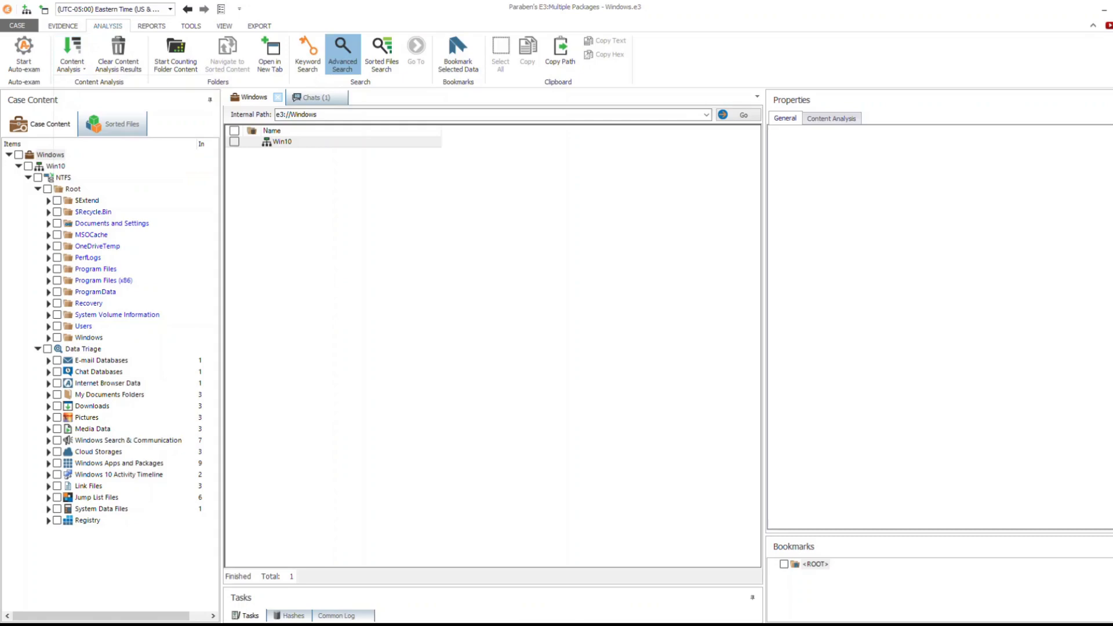
# Open an advanced search of the NTFS evidence and review its search types and text-matching methods.
pyautogui.click(342, 54)
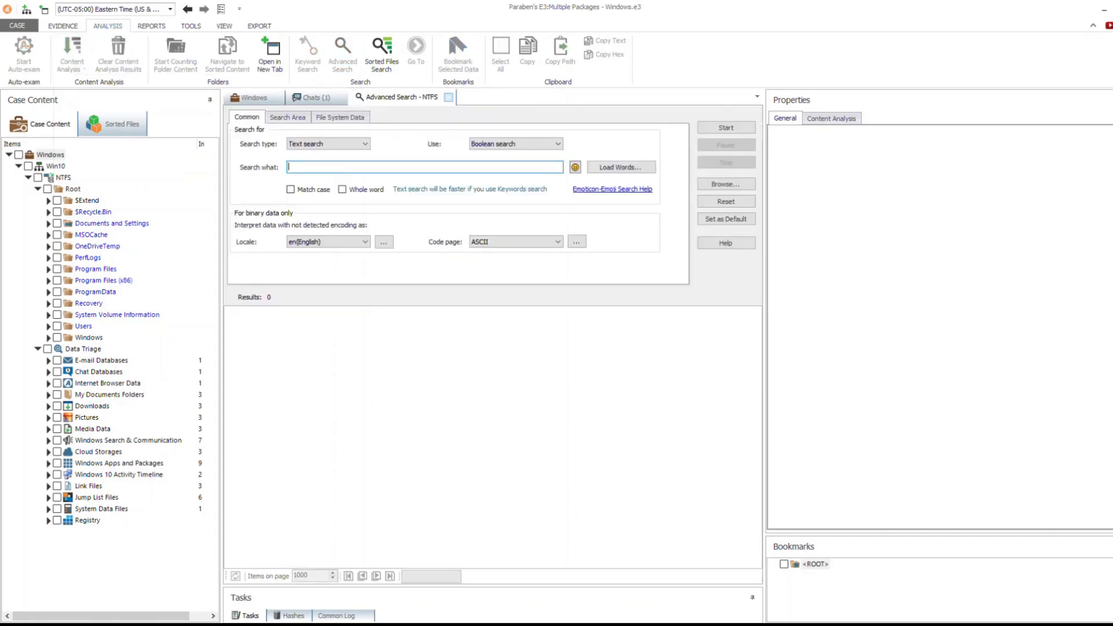
pyautogui.click(336, 144)
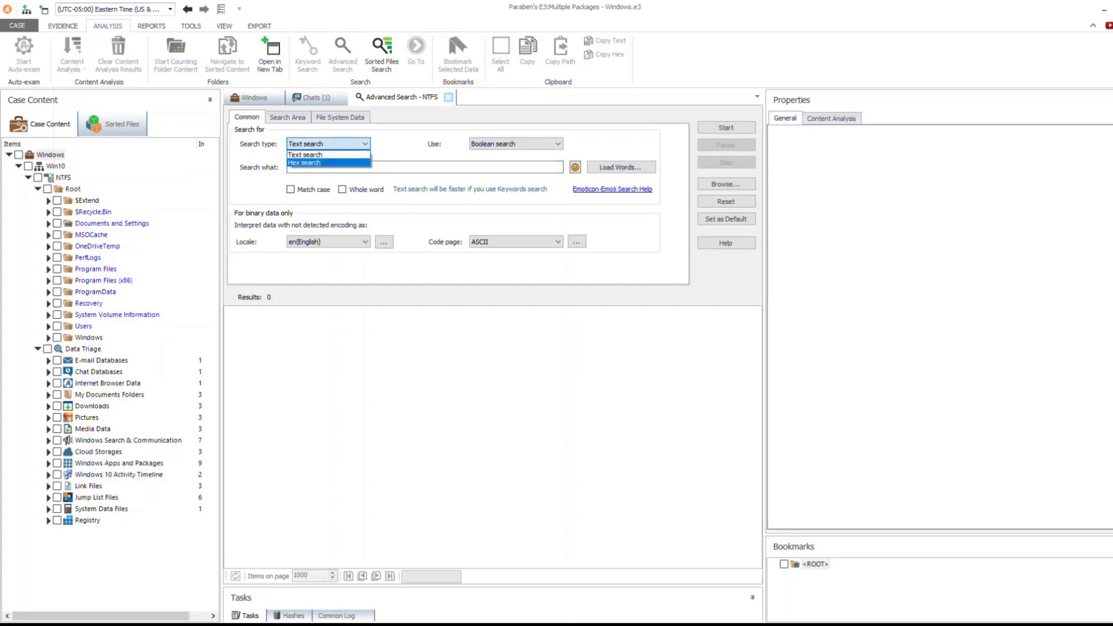
pyautogui.click(336, 144)
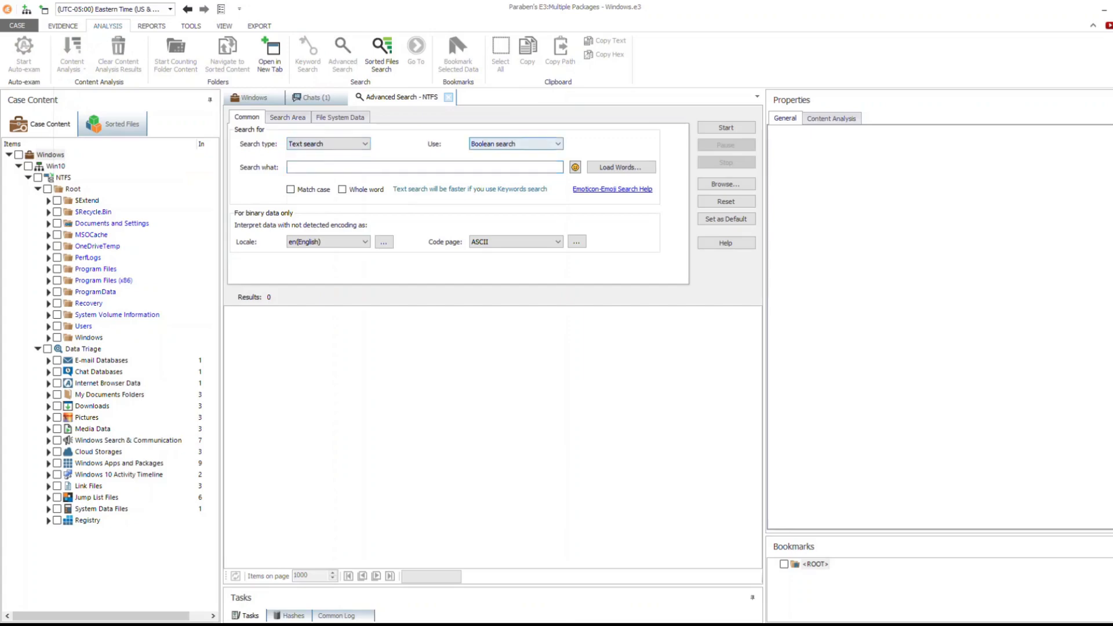
pyautogui.click(516, 144)
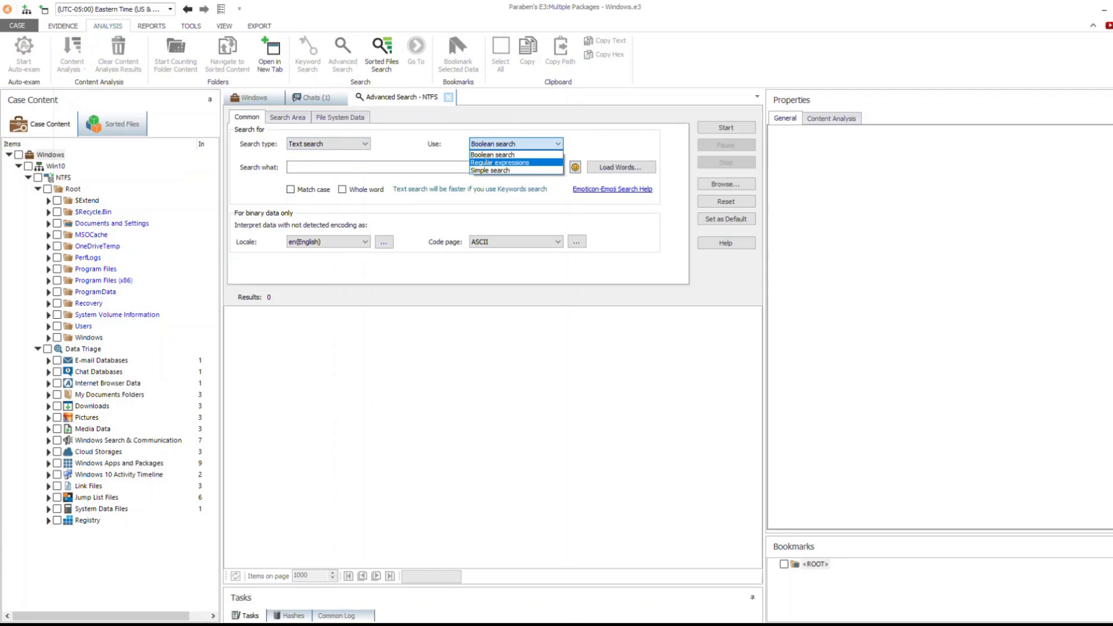
pyautogui.click(516, 144)
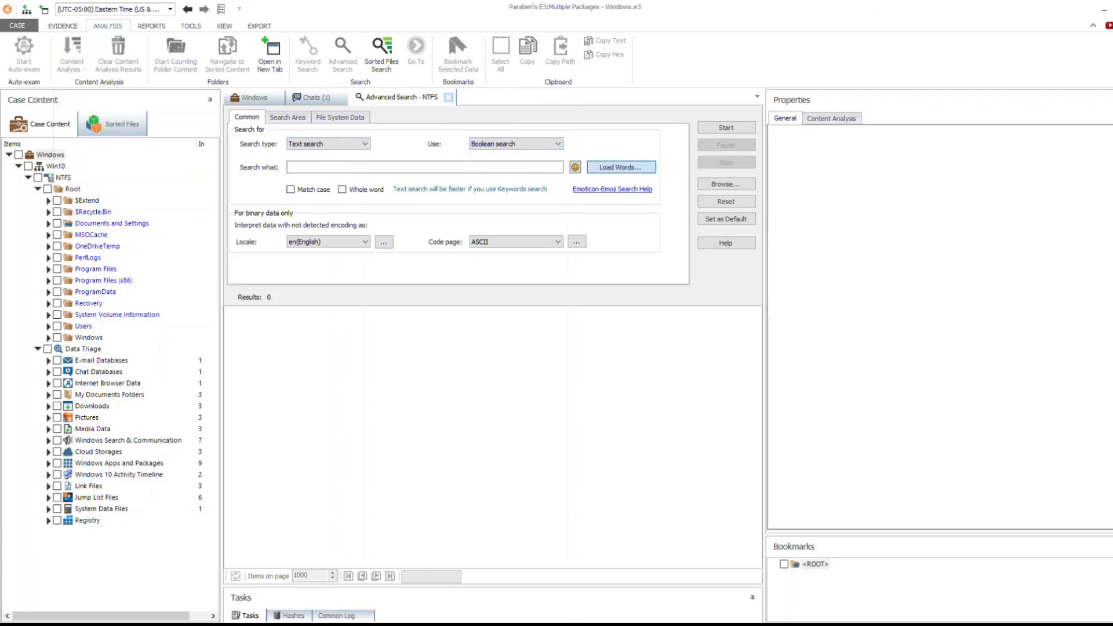
# Examine the pre-defined word lists and the emoji choices offered for the search text, without loading a word list.
pyautogui.click(621, 167)
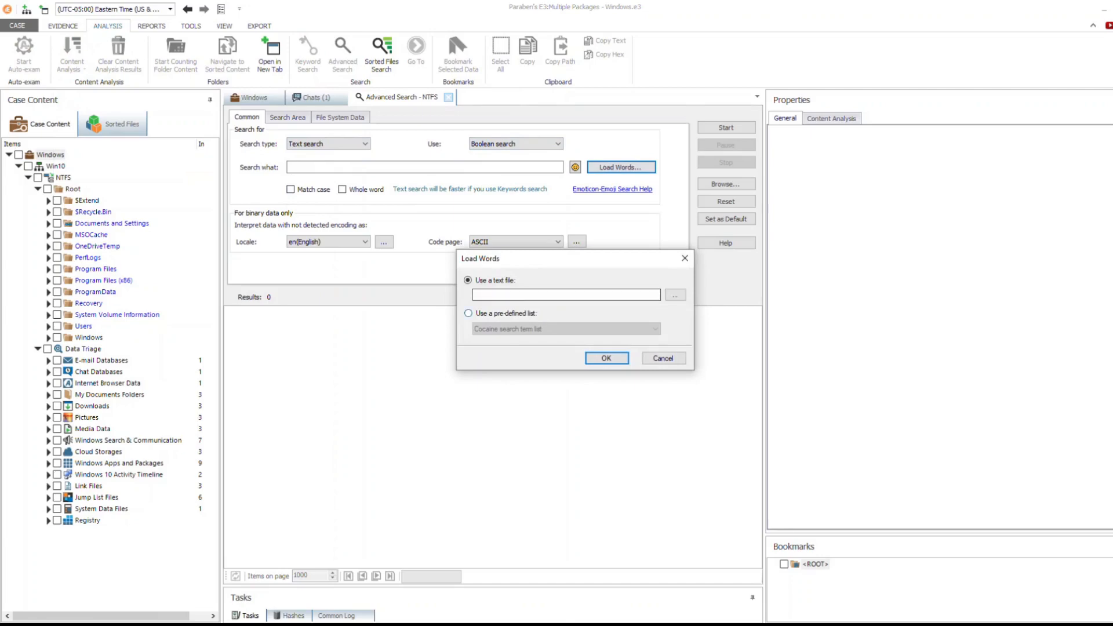
pyautogui.click(566, 329)
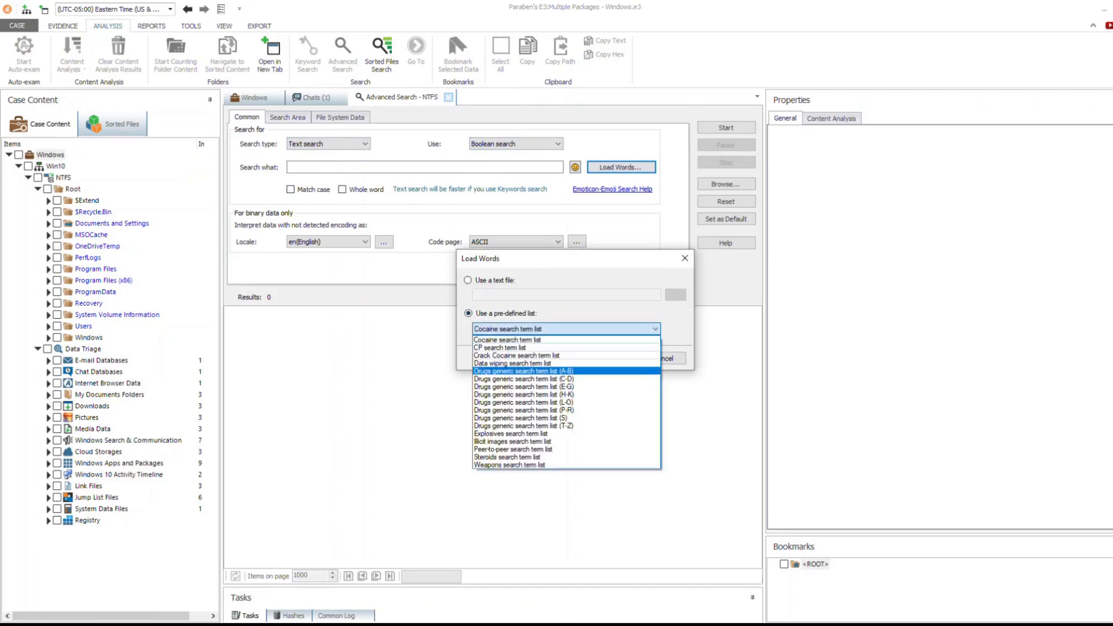
pyautogui.press('Escape')
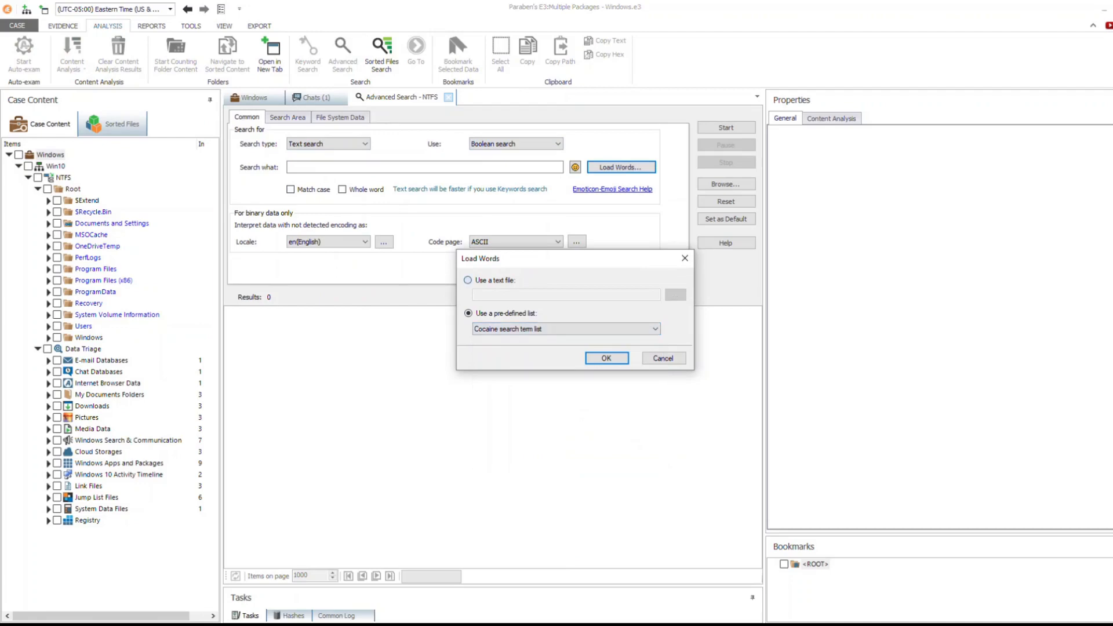
pyautogui.click(468, 280)
pyautogui.click(664, 359)
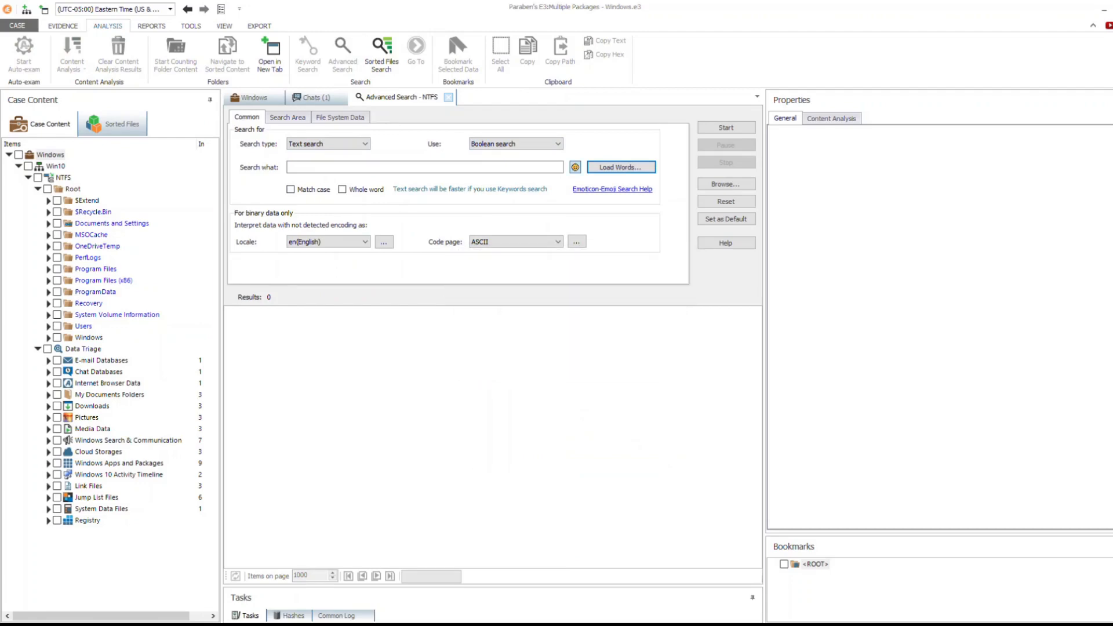
pyautogui.click(575, 167)
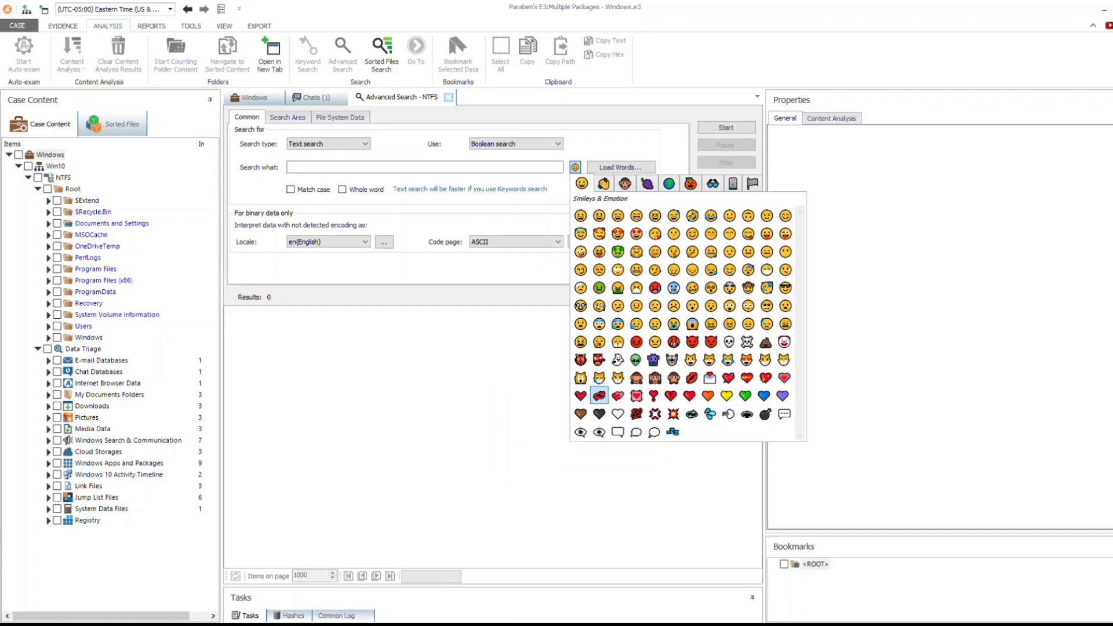
pyautogui.click(599, 396)
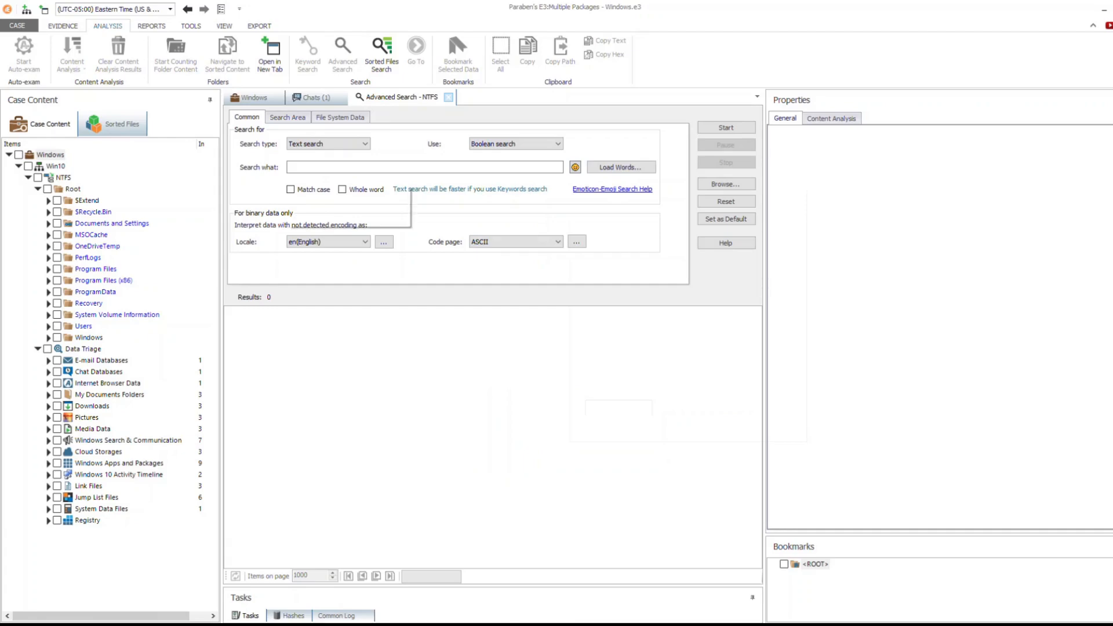
# Review the advanced search's Search Area and File System Data options.
pyautogui.click(287, 117)
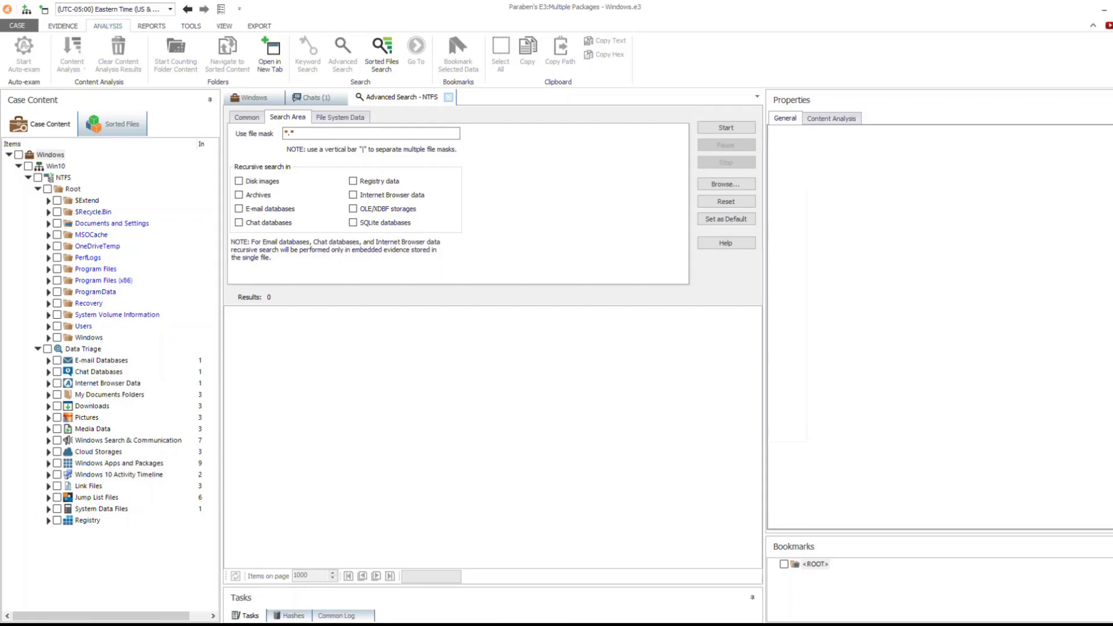
pyautogui.click(340, 117)
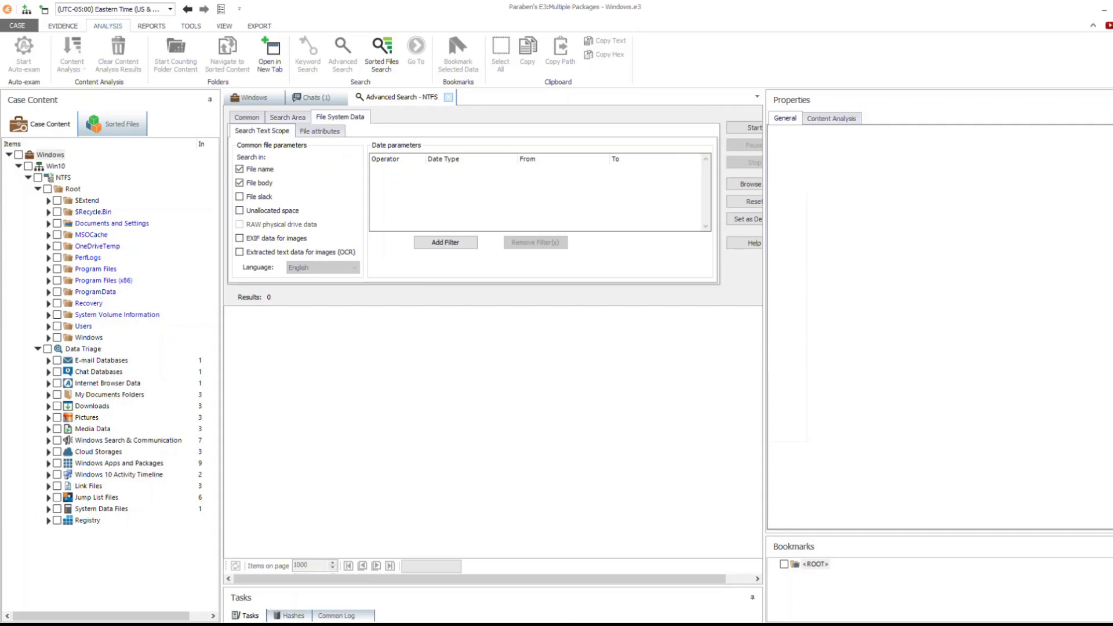
# Run a Boolean text search for "meeting" with the advanced search.
pyautogui.click(246, 117)
pyautogui.write('meeting')
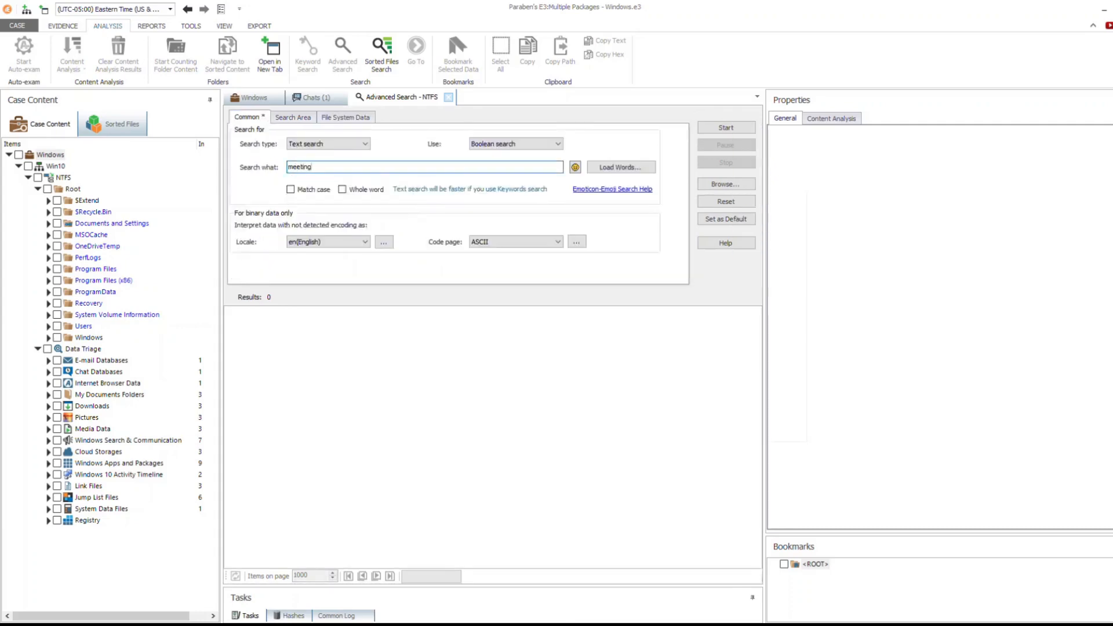
pyautogui.click(726, 128)
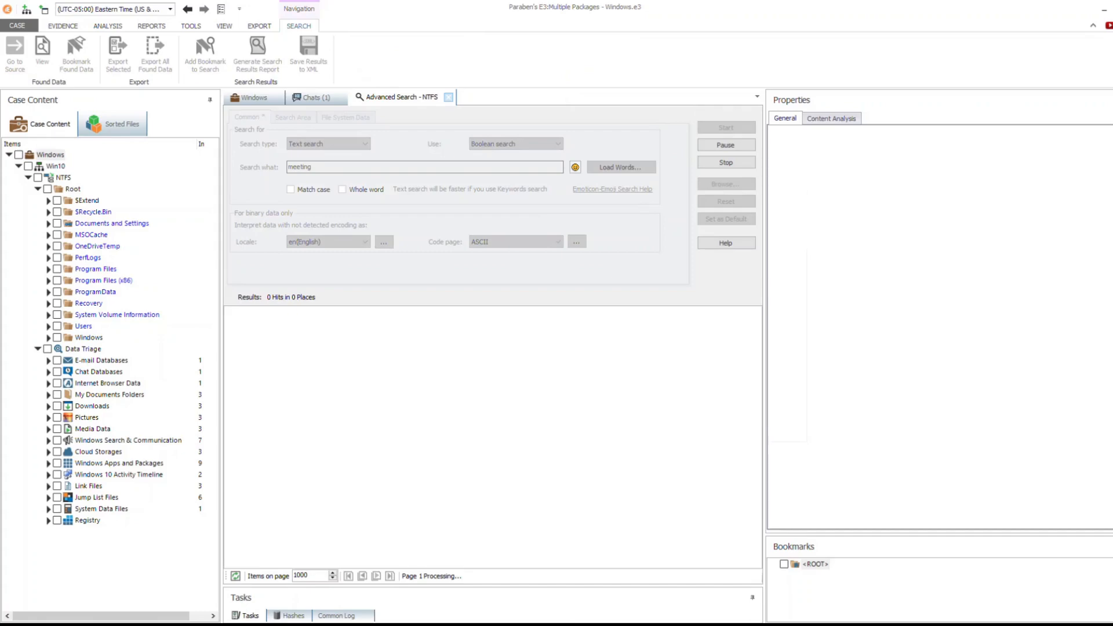
# Expand the search hits for Office32WW.msi and osetup.dll, and pause the running search.
pyautogui.click(230, 312)
pyautogui.click(230, 313)
pyautogui.click(230, 312)
pyautogui.click(278, 324)
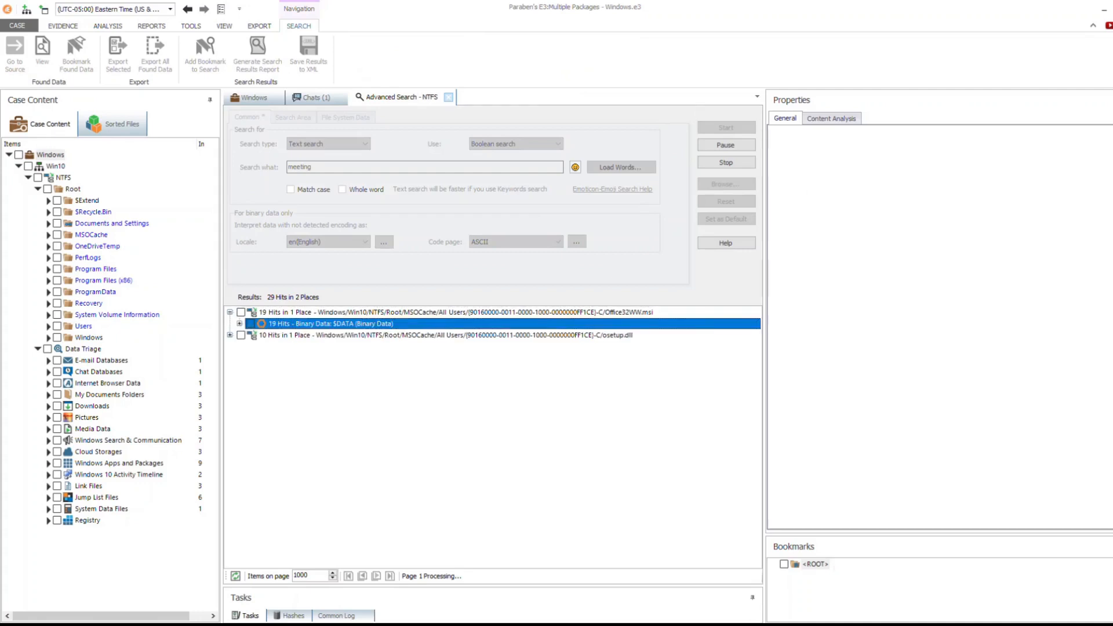
pyautogui.click(230, 335)
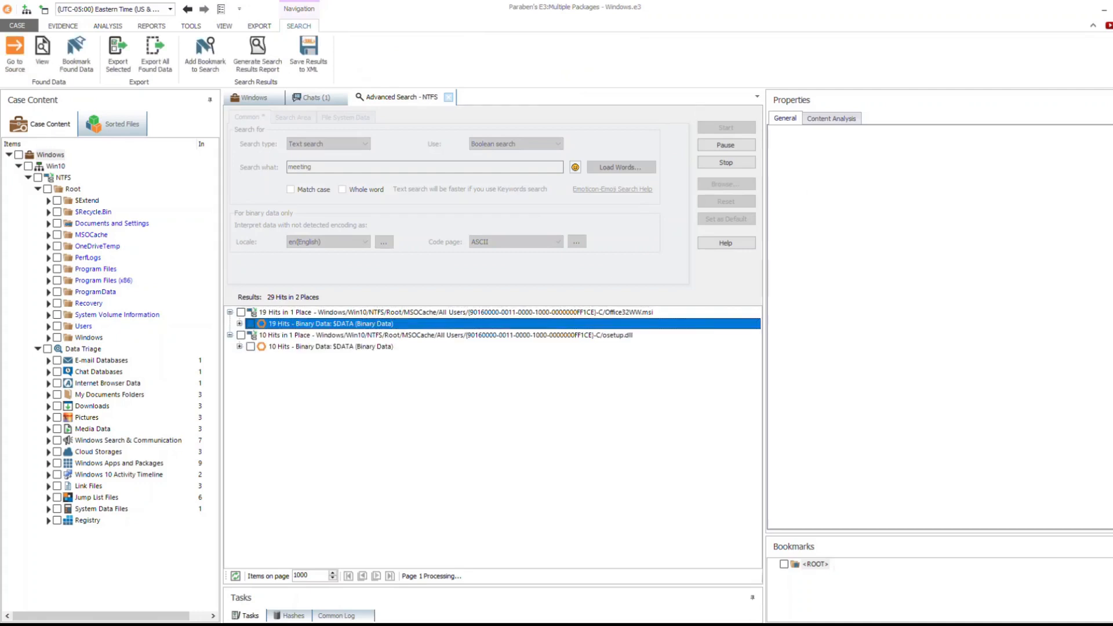
pyautogui.click(726, 145)
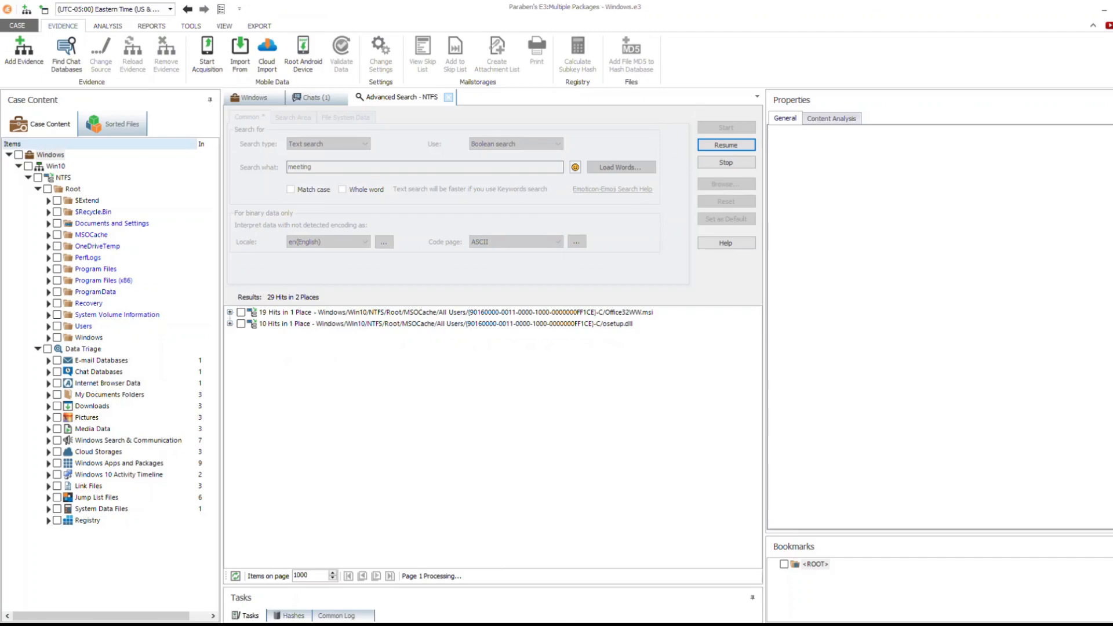
# Open the Reports Wizard and examine the sample HTML Investigative, Simple Text and CSV Text reports, closing the text and CSV samples.
pyautogui.click(151, 25)
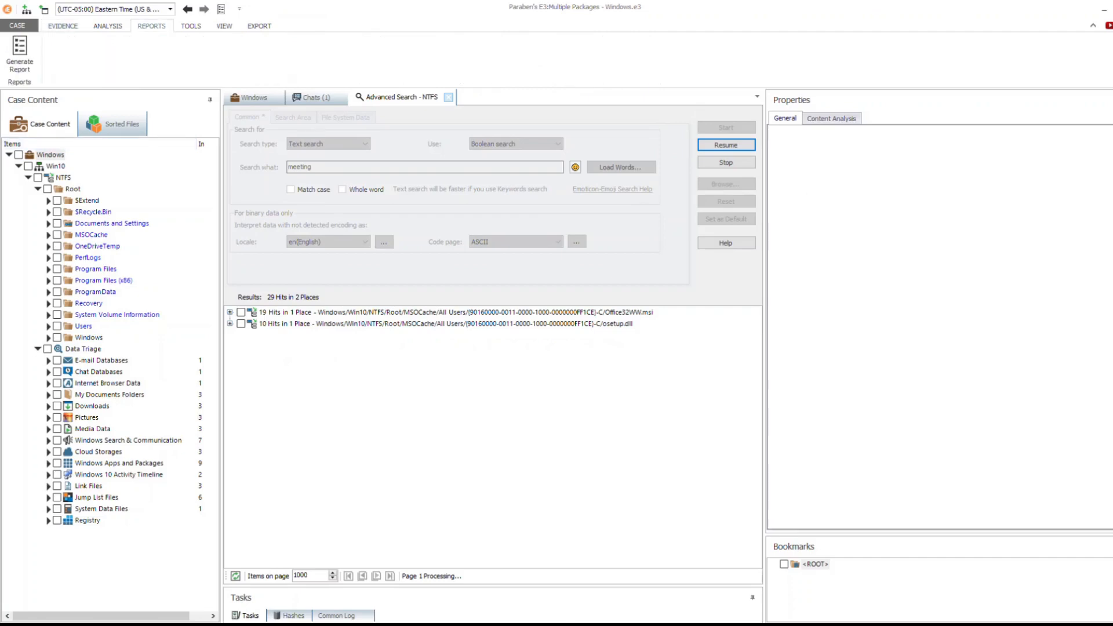
pyautogui.click(20, 54)
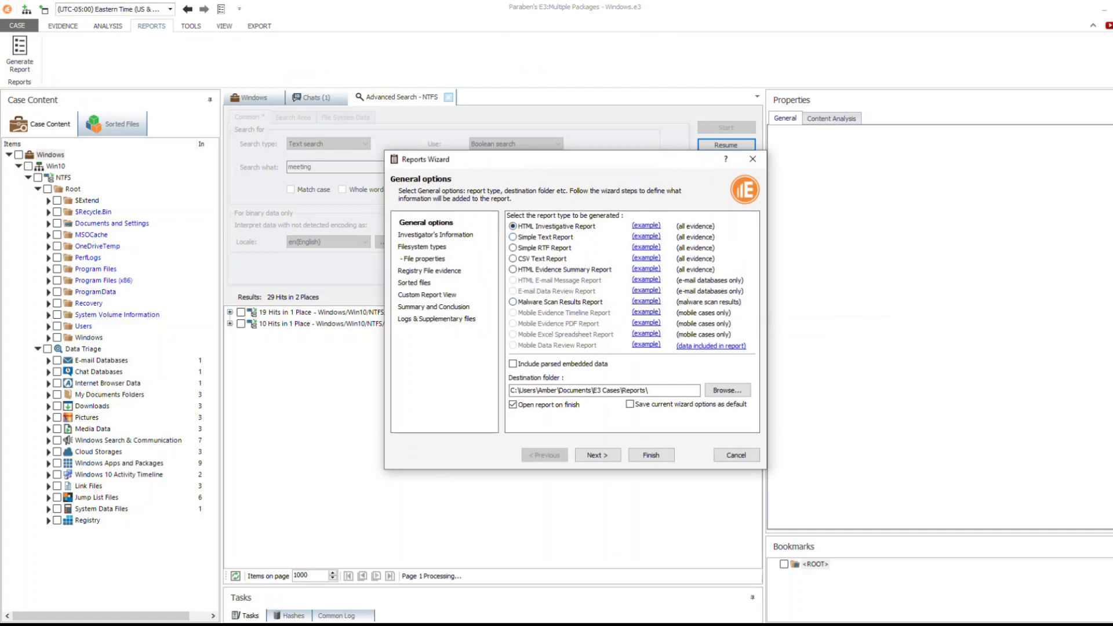
pyautogui.click(646, 225)
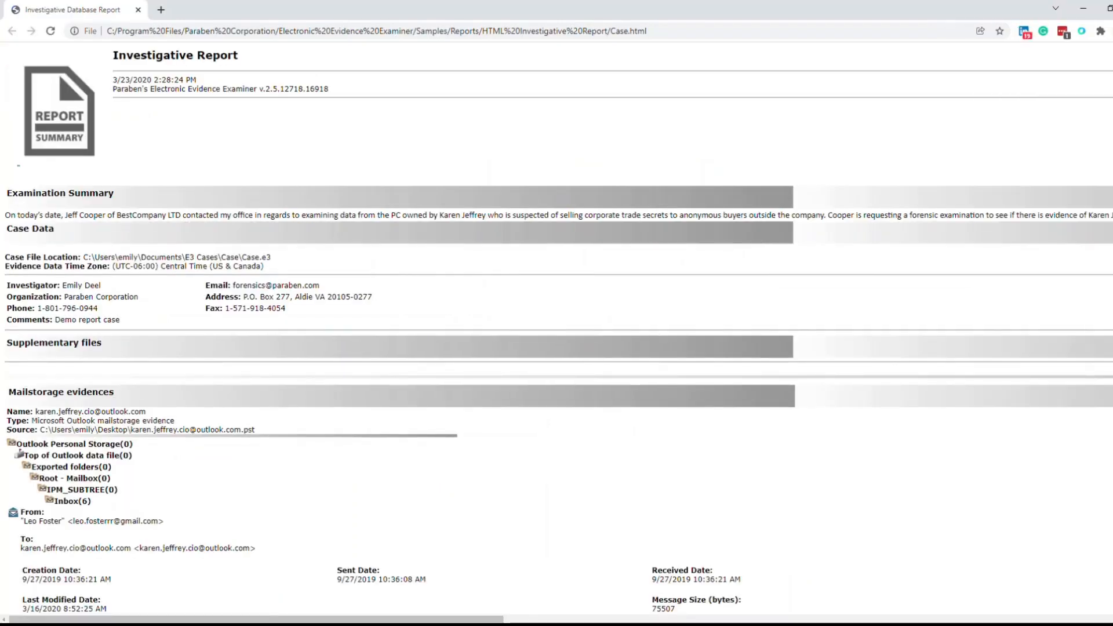
pyautogui.hotkey('alt', 'Tab')
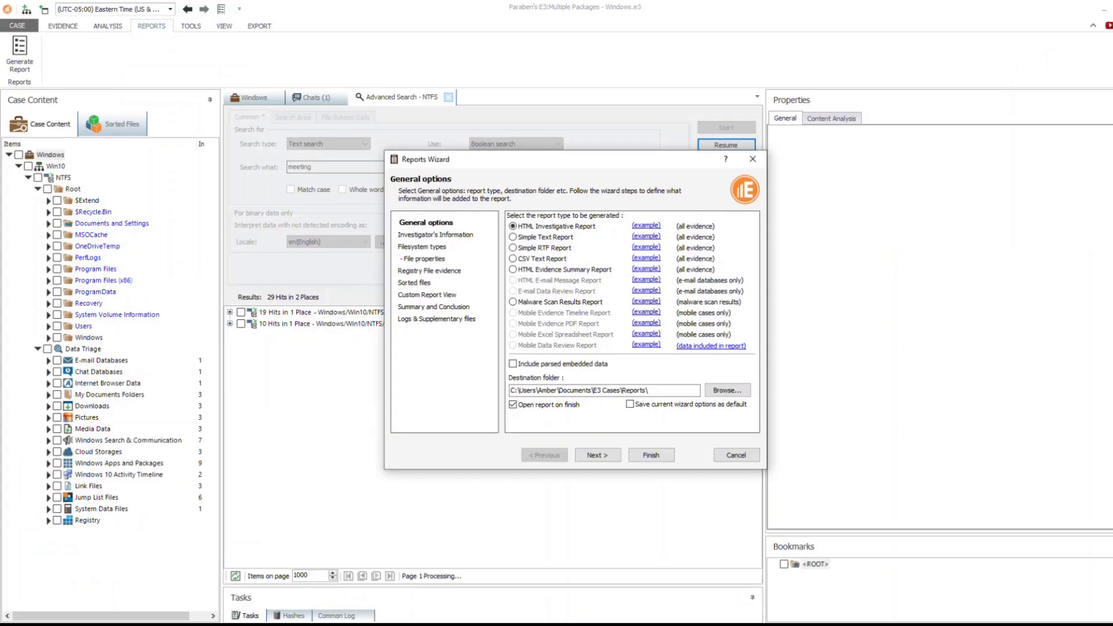
pyautogui.click(646, 236)
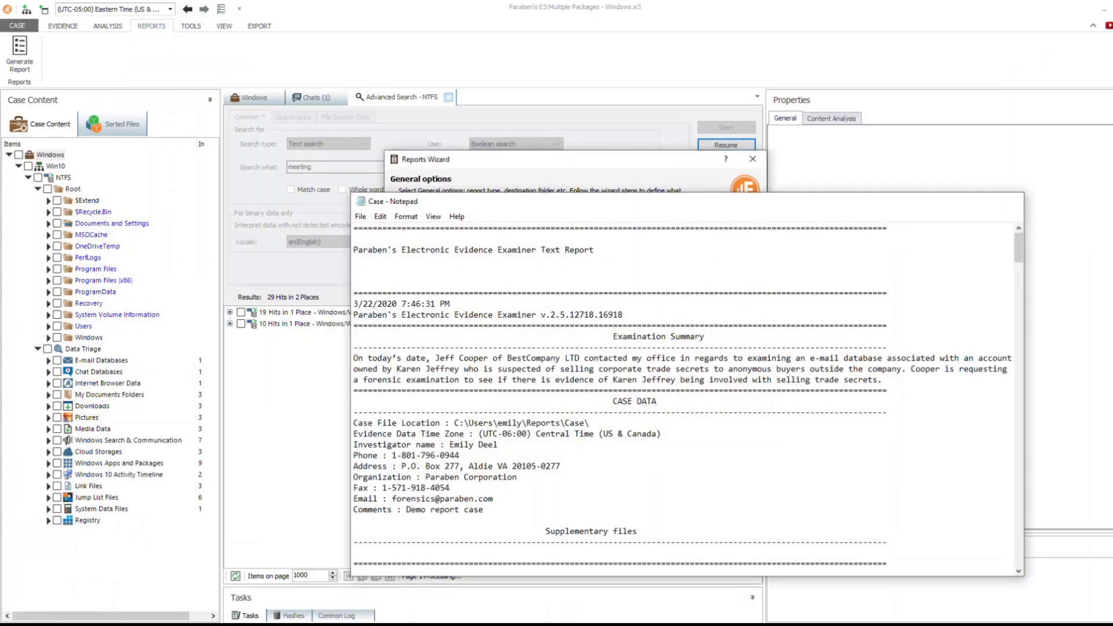
pyautogui.click(1010, 201)
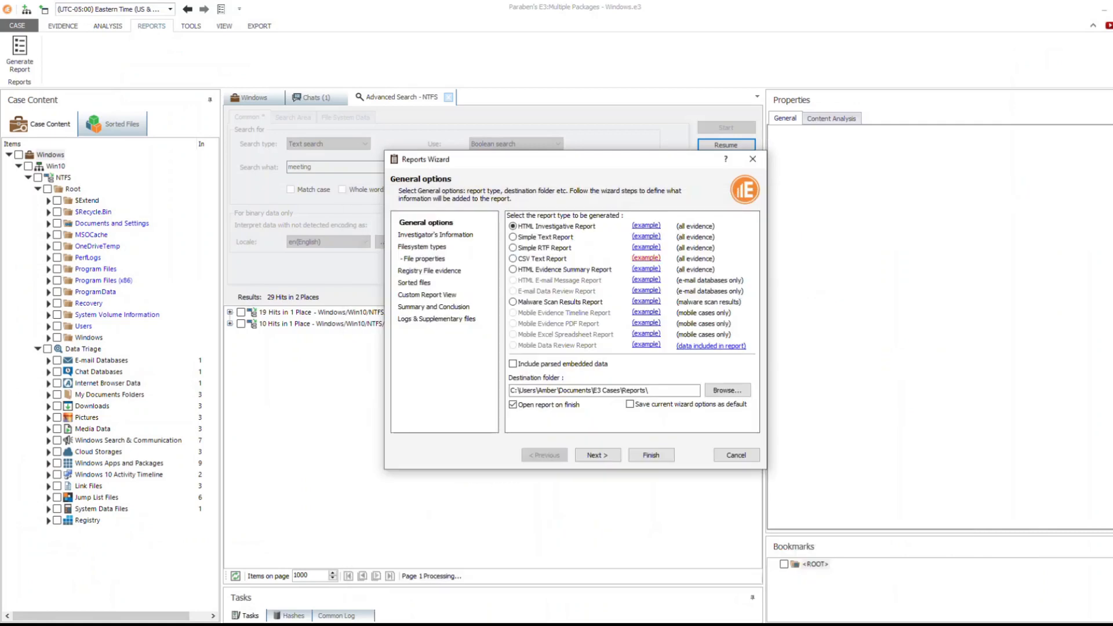
pyautogui.click(646, 258)
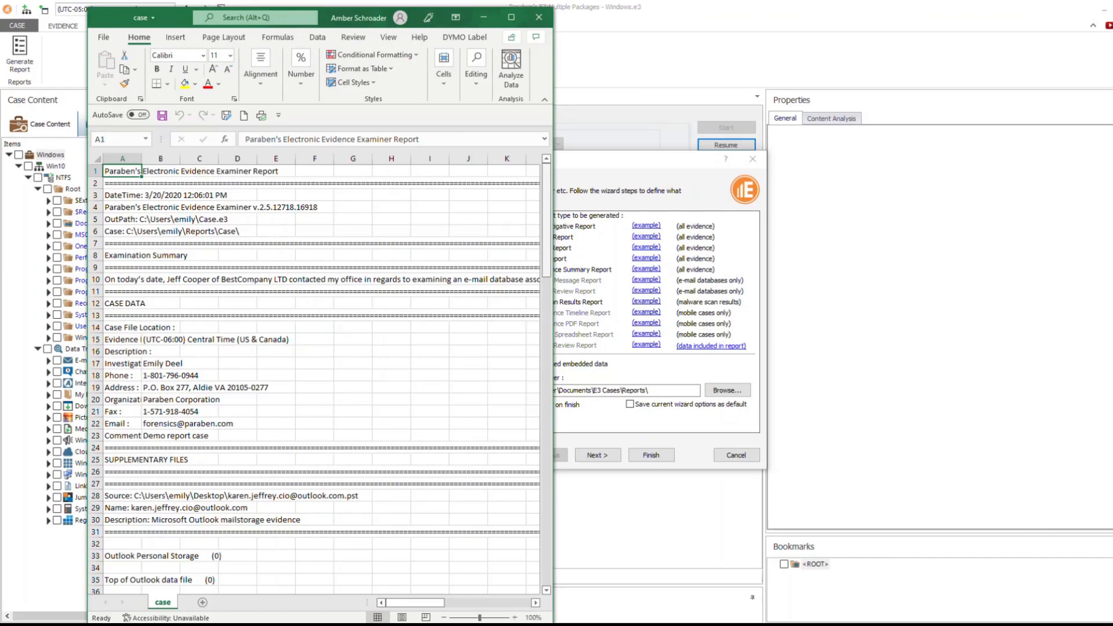
pyautogui.click(539, 17)
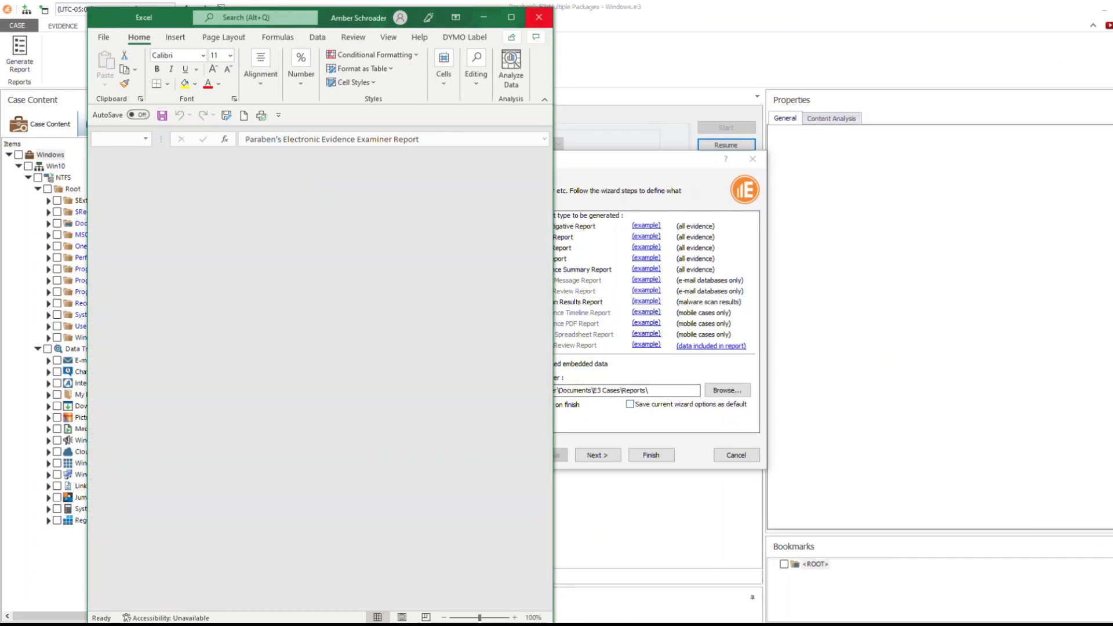
pyautogui.click(538, 17)
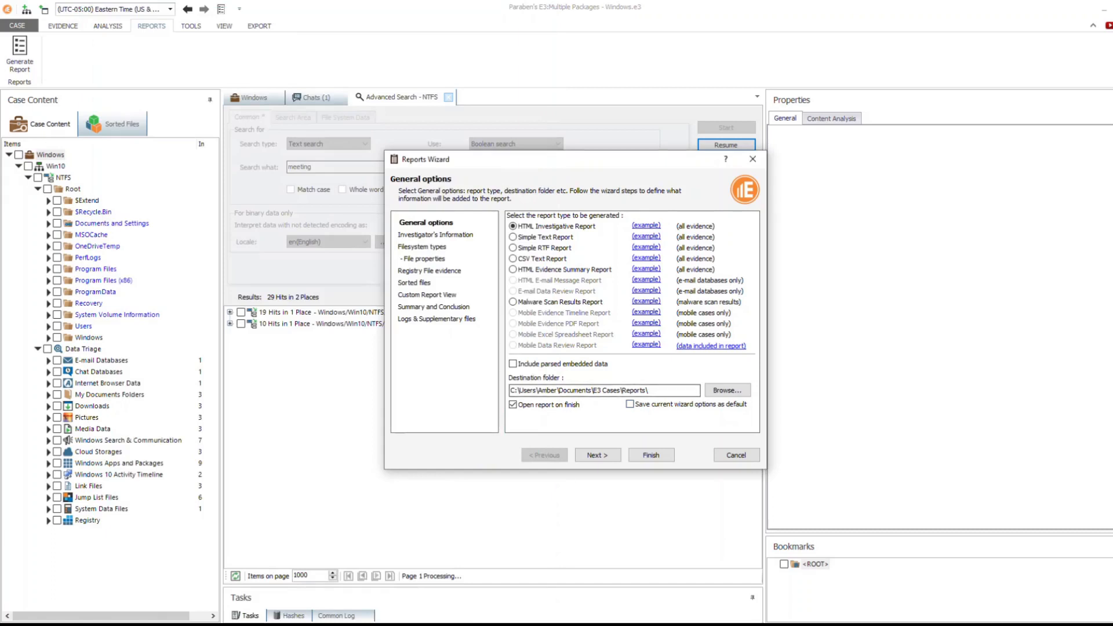
# Review the Reports Wizard pages through Summary and Conclusion, and leave the wizard without generating a report.
pyautogui.click(597, 455)
pyautogui.click(598, 456)
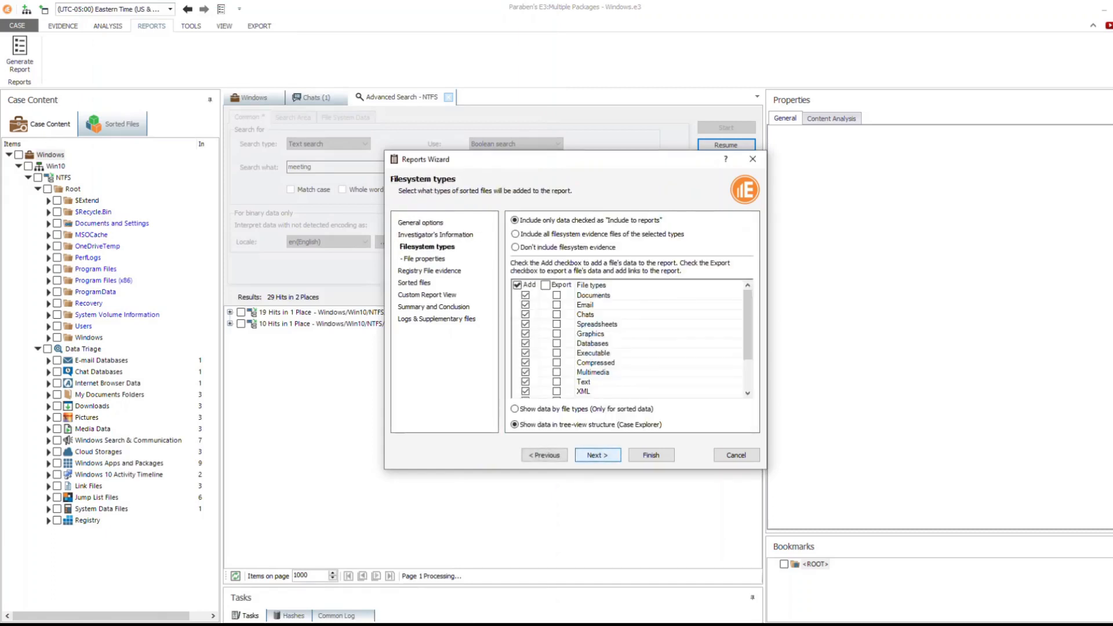
pyautogui.click(598, 455)
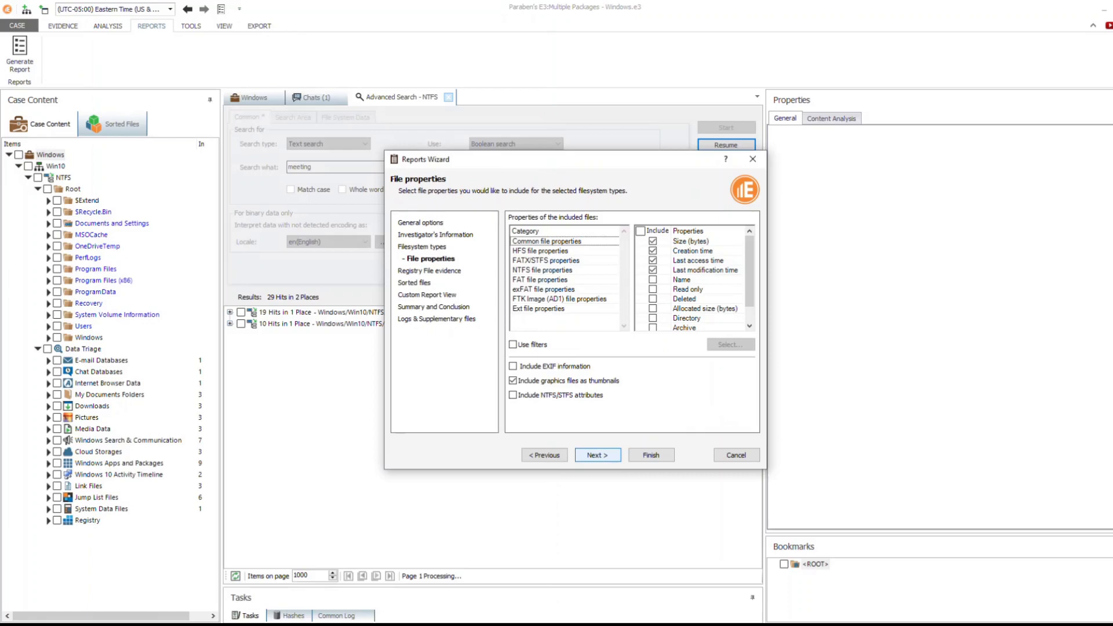
pyautogui.click(597, 455)
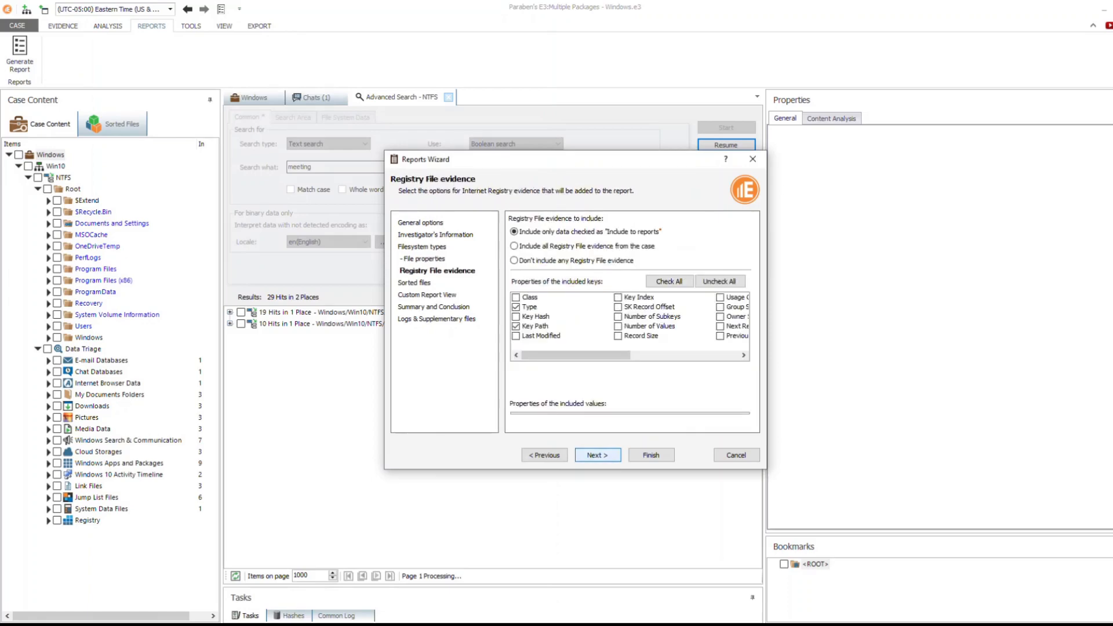
pyautogui.click(597, 455)
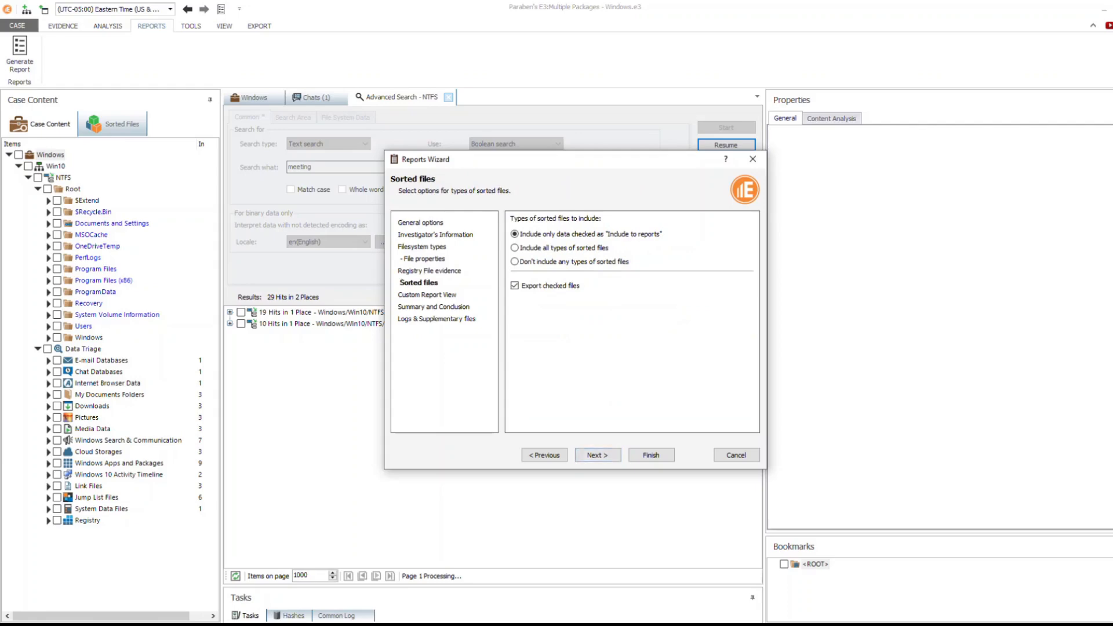
pyautogui.click(598, 455)
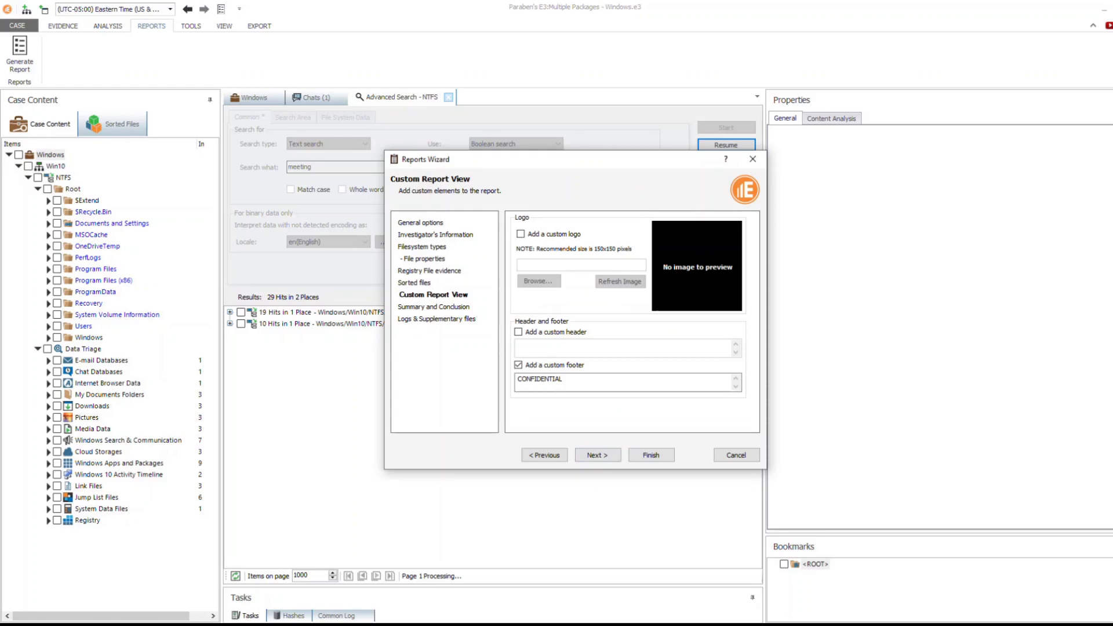
pyautogui.click(597, 455)
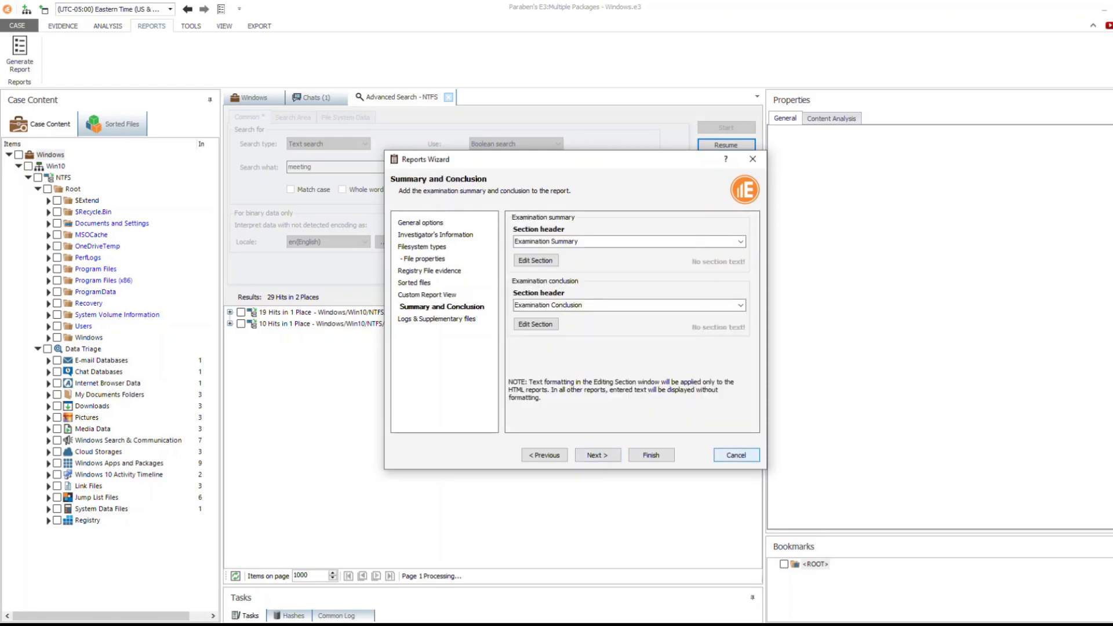
pyautogui.click(736, 455)
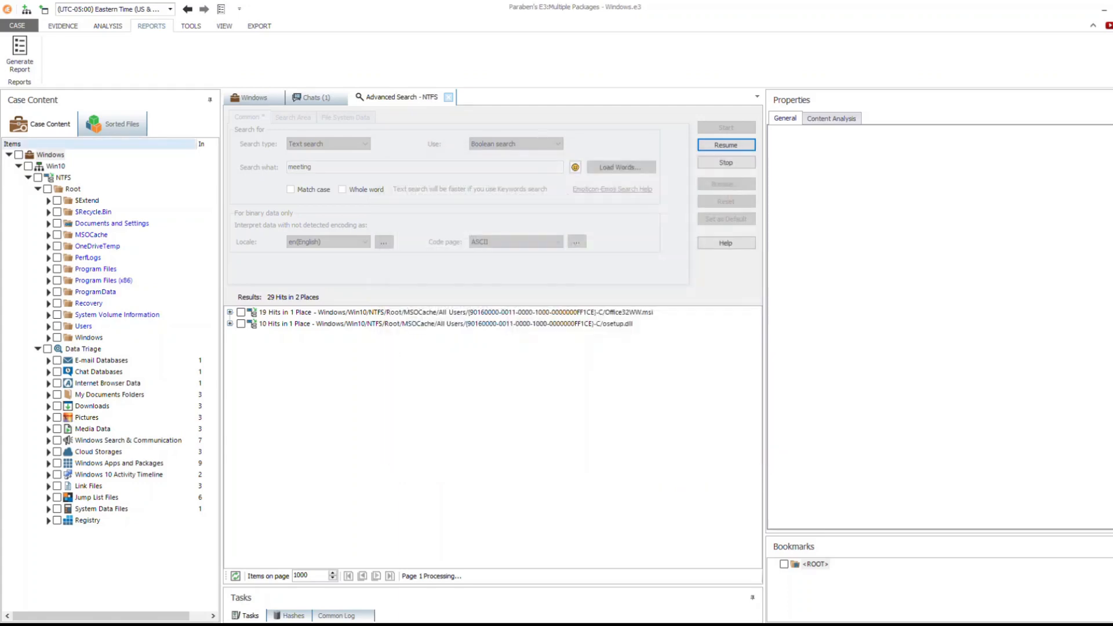
# Review the Tools, View and Export commands, look at the Batch Export Wizard's source options, and leave the wizard without exporting.
pyautogui.click(191, 26)
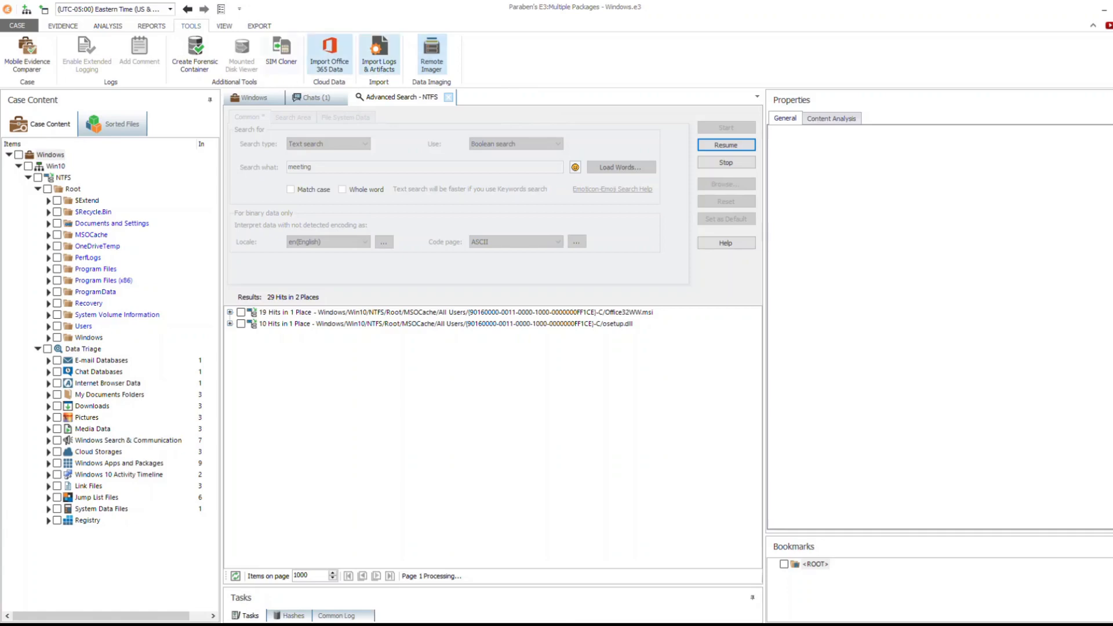
pyautogui.click(224, 25)
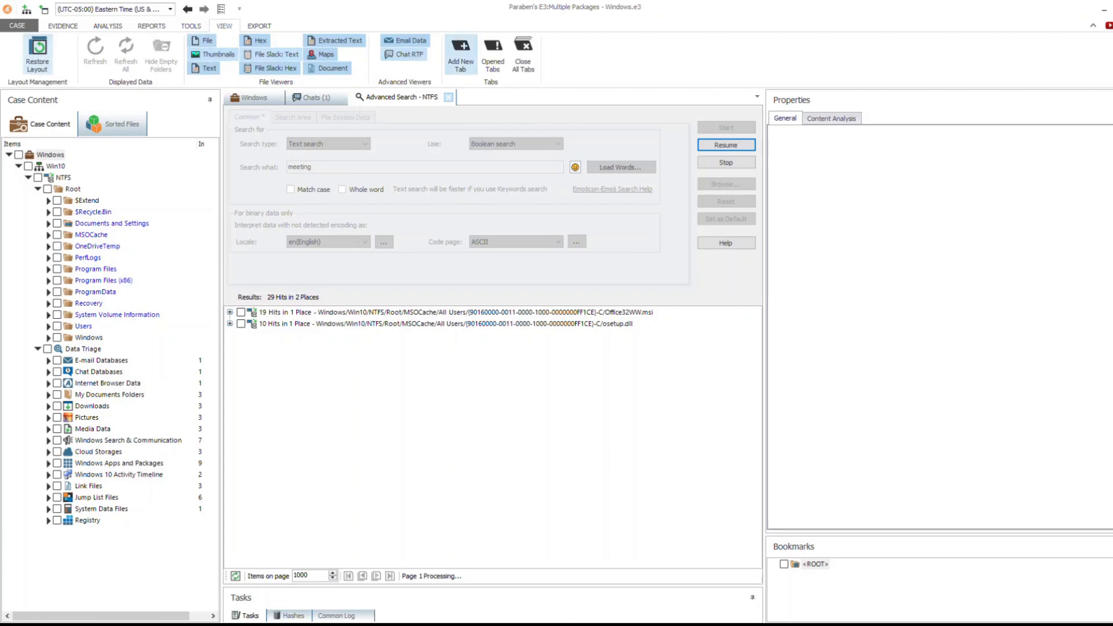
pyautogui.click(259, 26)
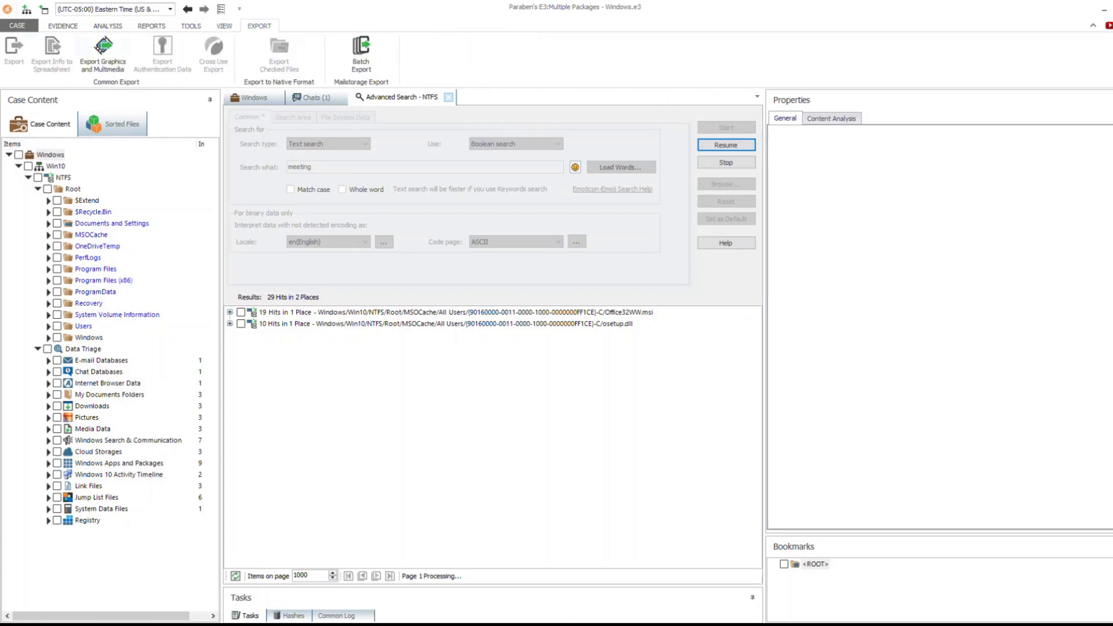
pyautogui.click(361, 52)
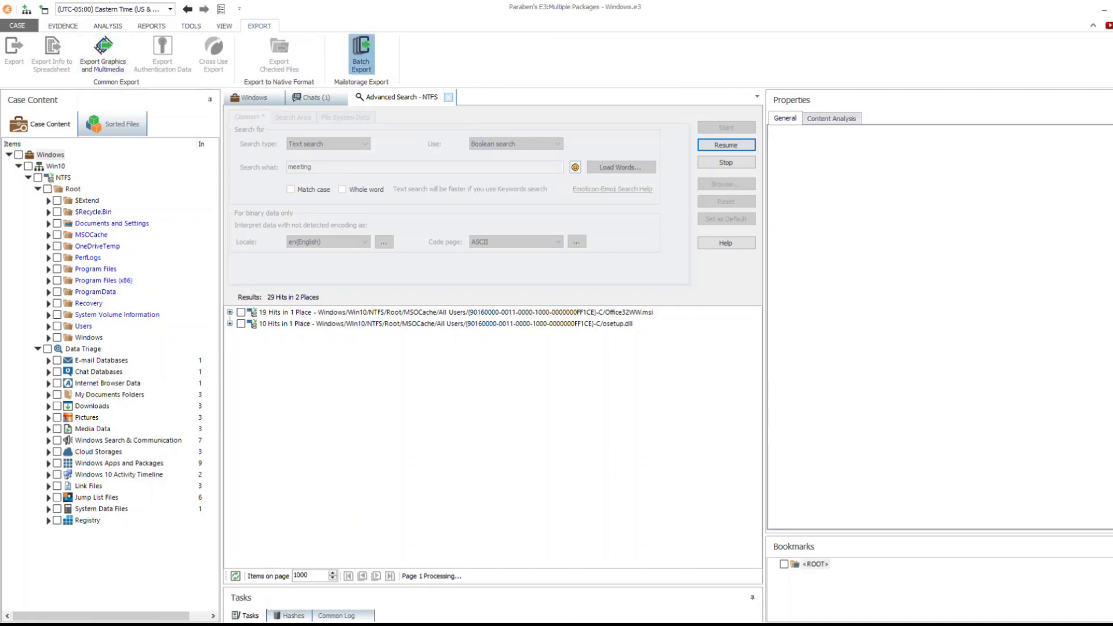
pyautogui.press('Return')
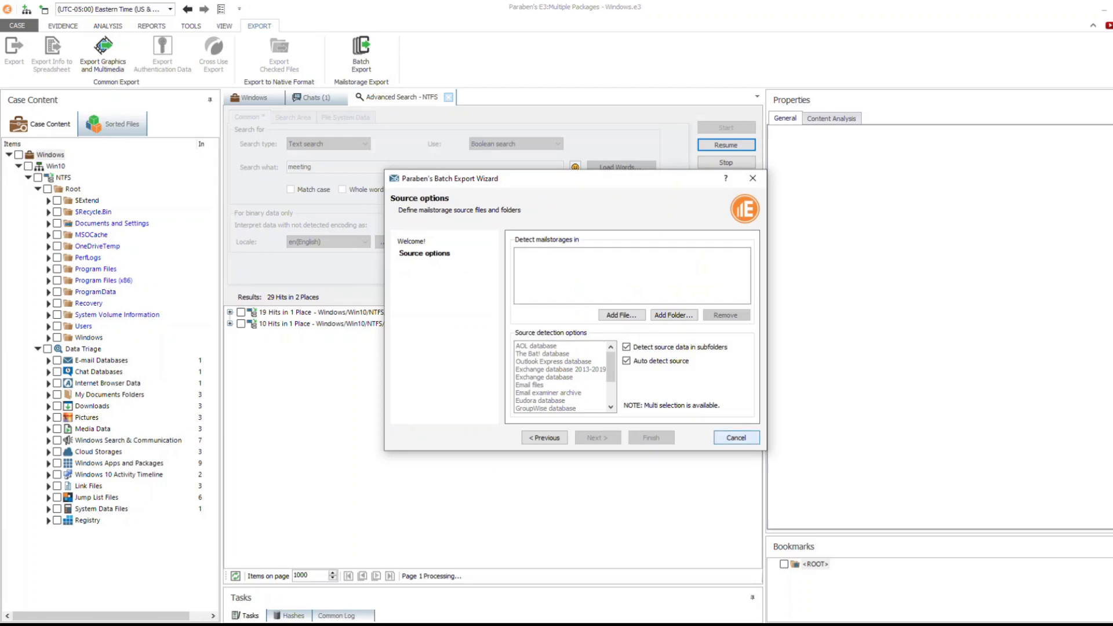
pyautogui.click(736, 438)
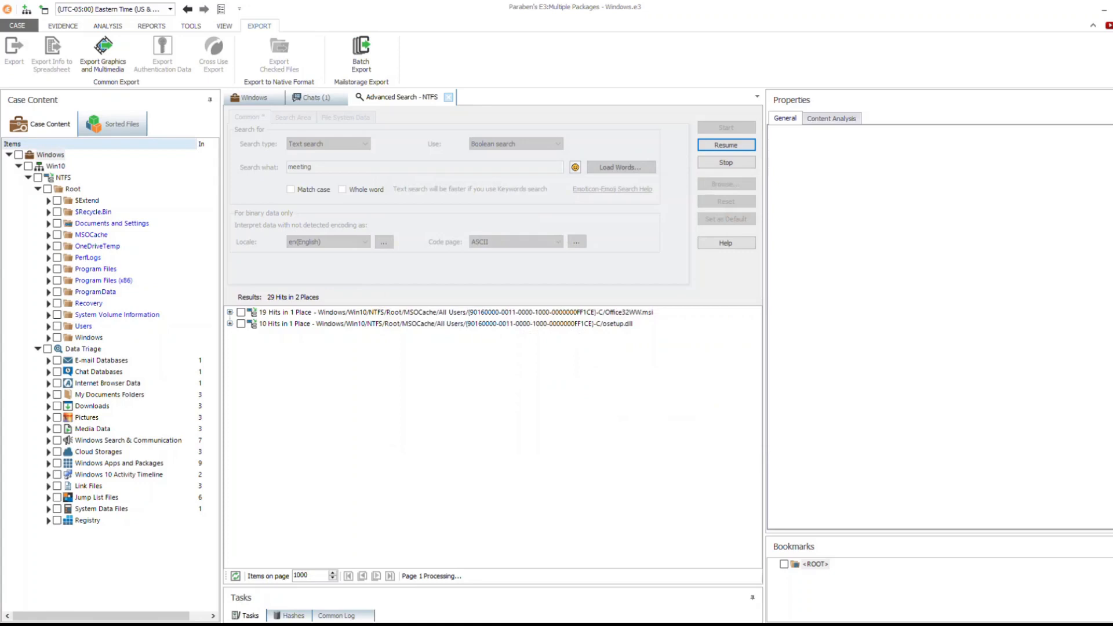
# Add an account in the Cloud Data Import Wizard and examine the data sources it offers, choosing Discord.
pyautogui.click(62, 26)
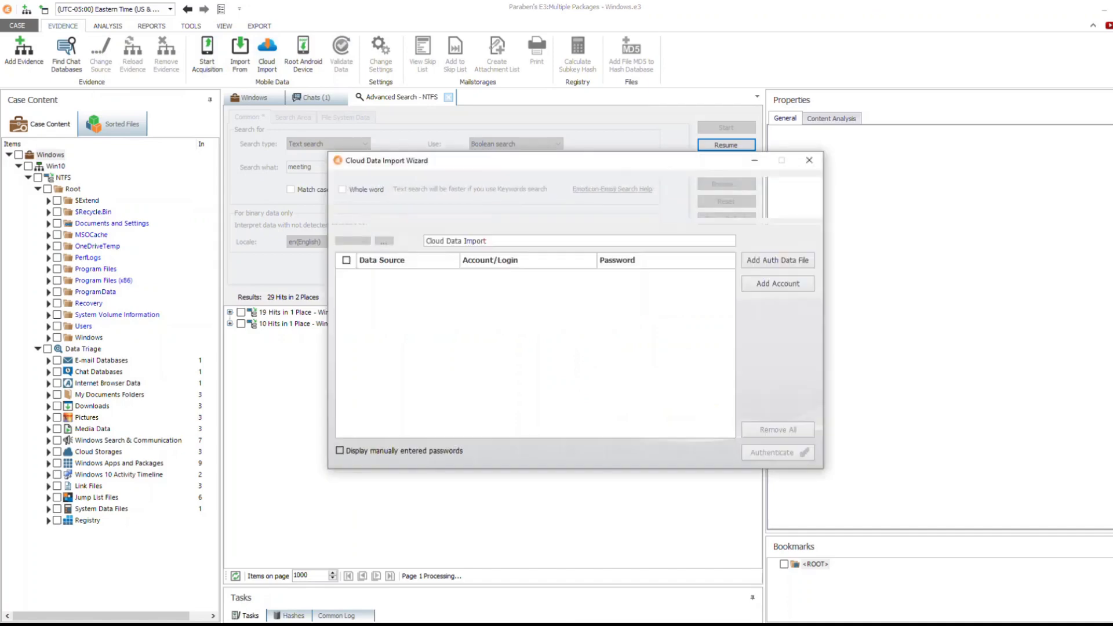
pyautogui.click(777, 283)
pyautogui.click(454, 278)
pyautogui.moveTo(453, 318)
pyautogui.mouseDown()
pyautogui.moveTo(453, 346)
pyautogui.moveTo(453, 318)
pyautogui.mouseUp()
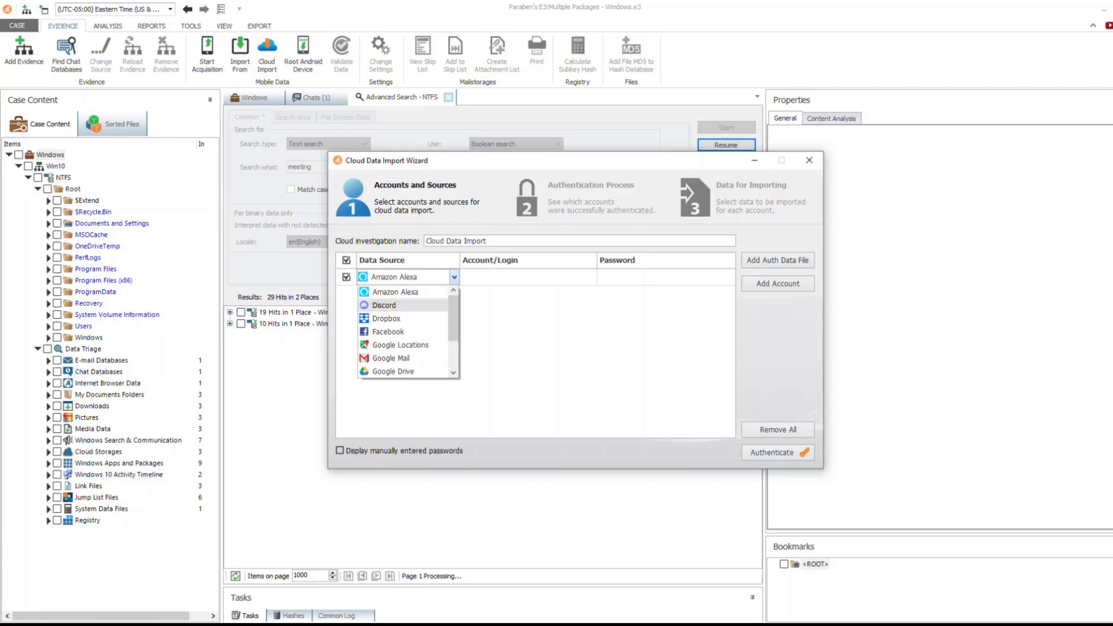
pyautogui.click(384, 305)
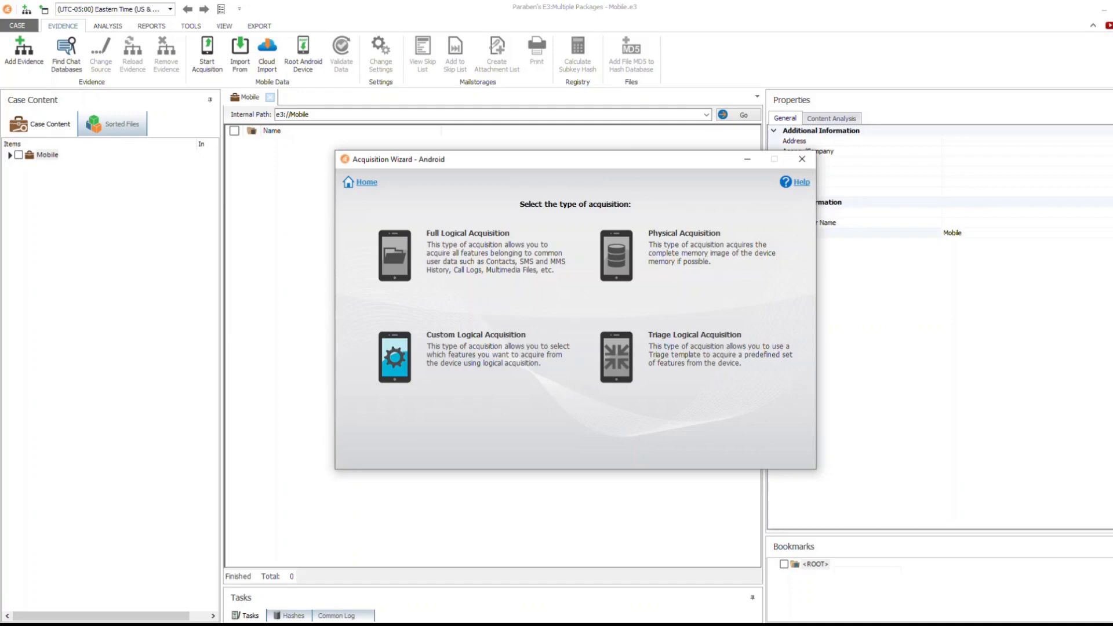
# Choose Custom Logical Acquisition for the Android device and examine the list of features that can be acquired.
pyautogui.click(395, 358)
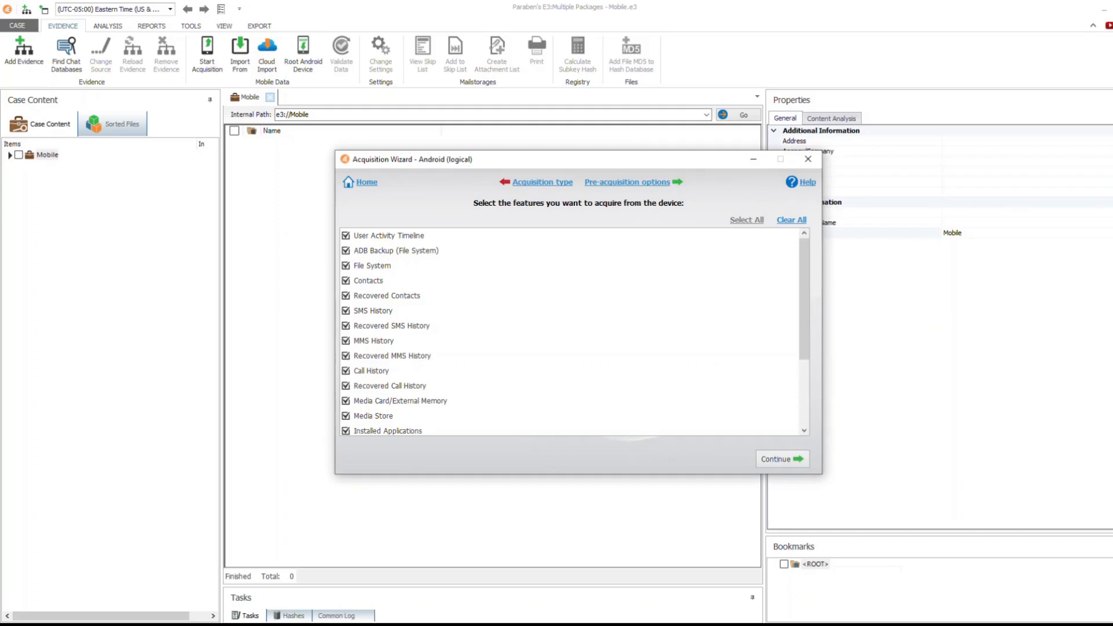
pyautogui.scroll(-3, 571, 332)
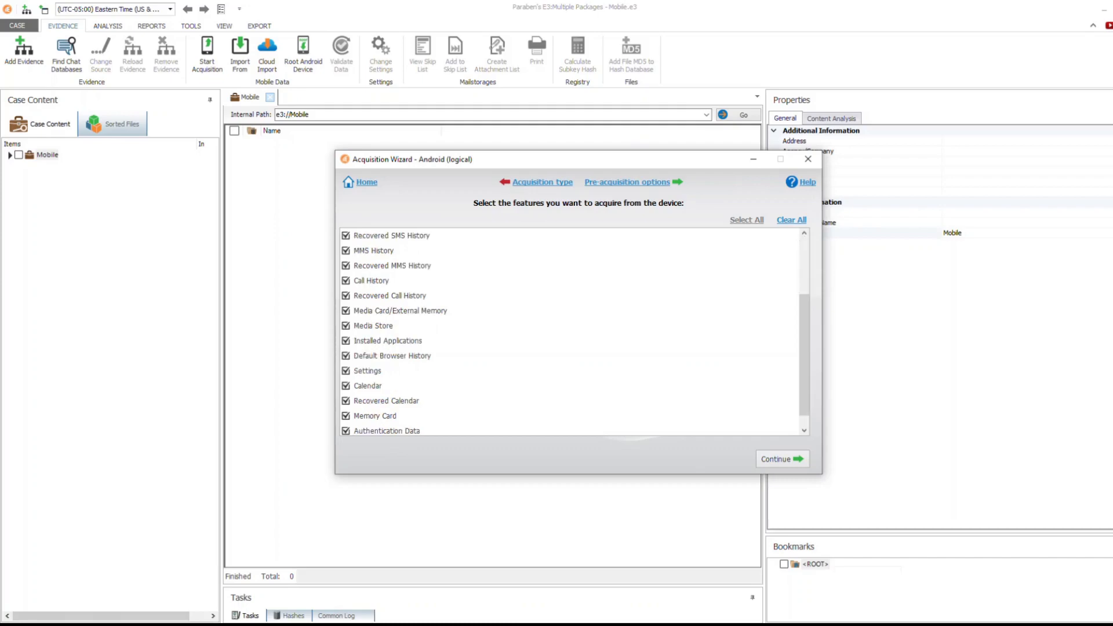
pyautogui.scroll(-1, 571, 332)
pyautogui.scroll(1, 571, 332)
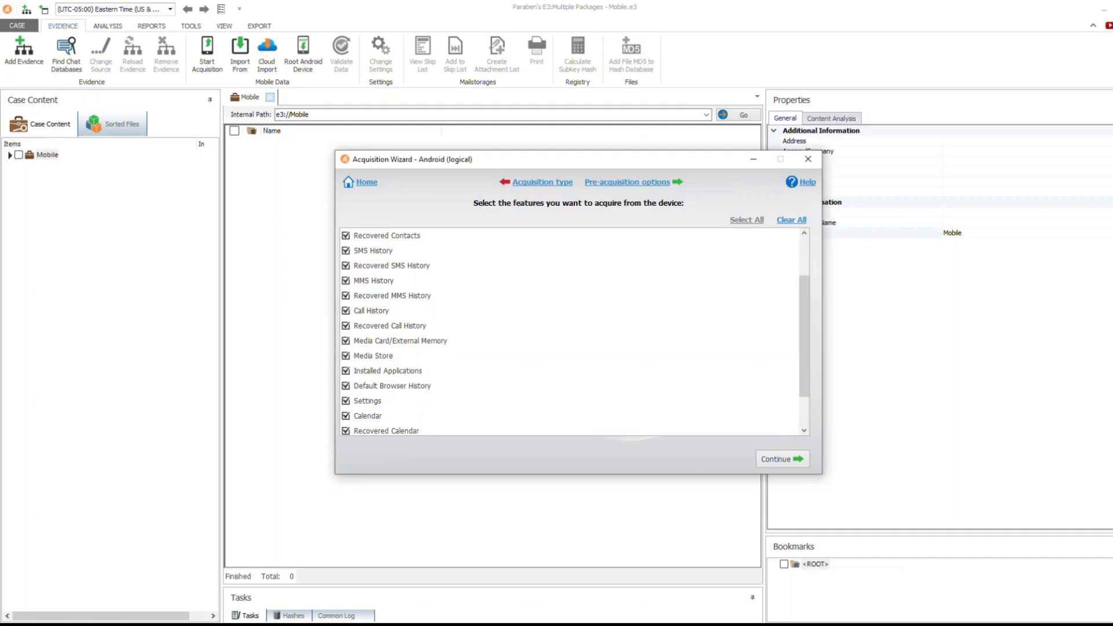
pyautogui.scroll(2, 571, 332)
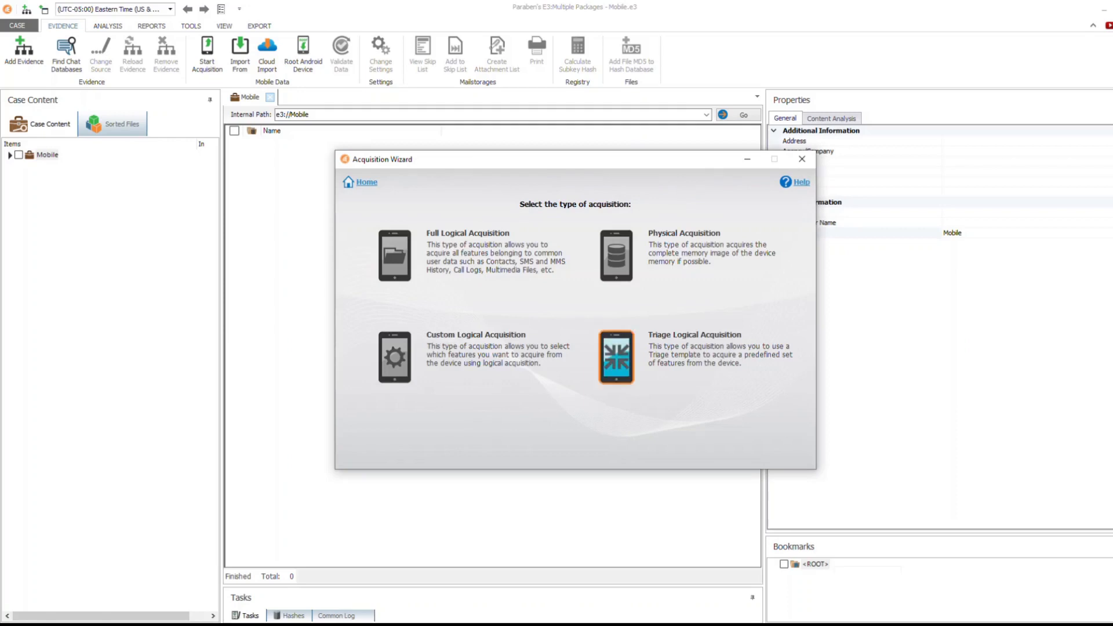
# Set up a Triage Logical Acquisition for Android with a new template named Triage, continuing to Template Features and Reporting.
pyautogui.click(617, 357)
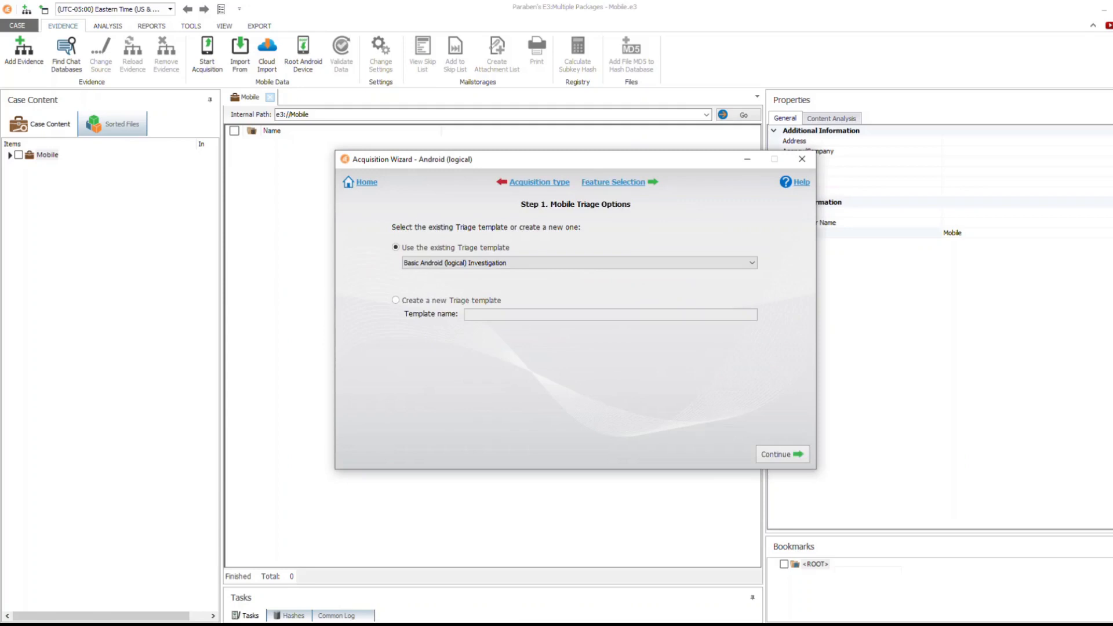
pyautogui.click(396, 301)
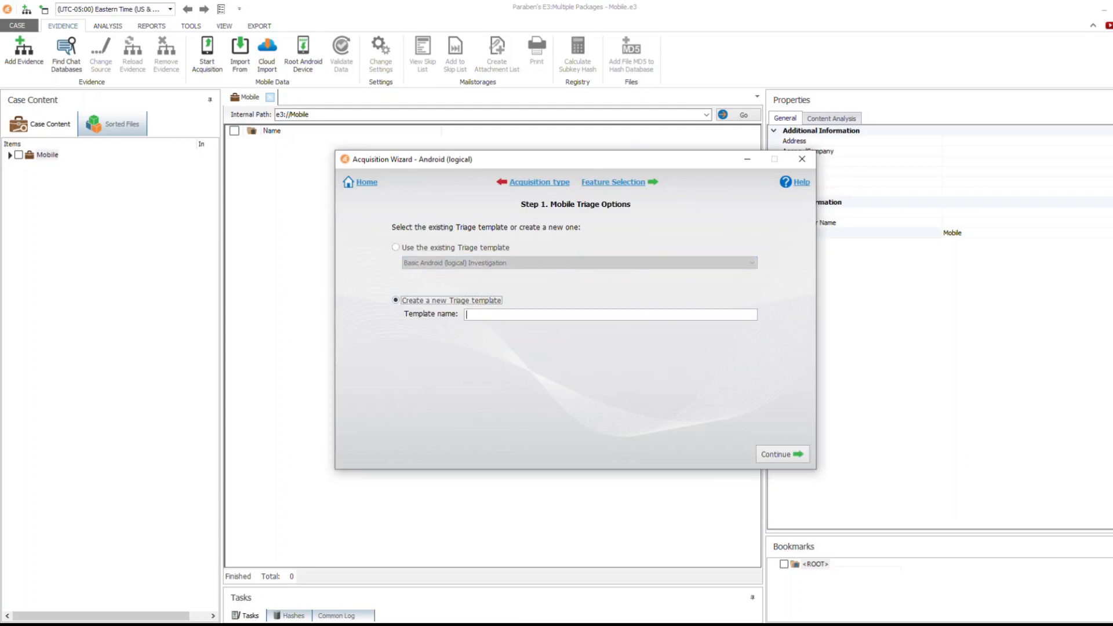
pyautogui.write('Triage')
pyautogui.click(779, 454)
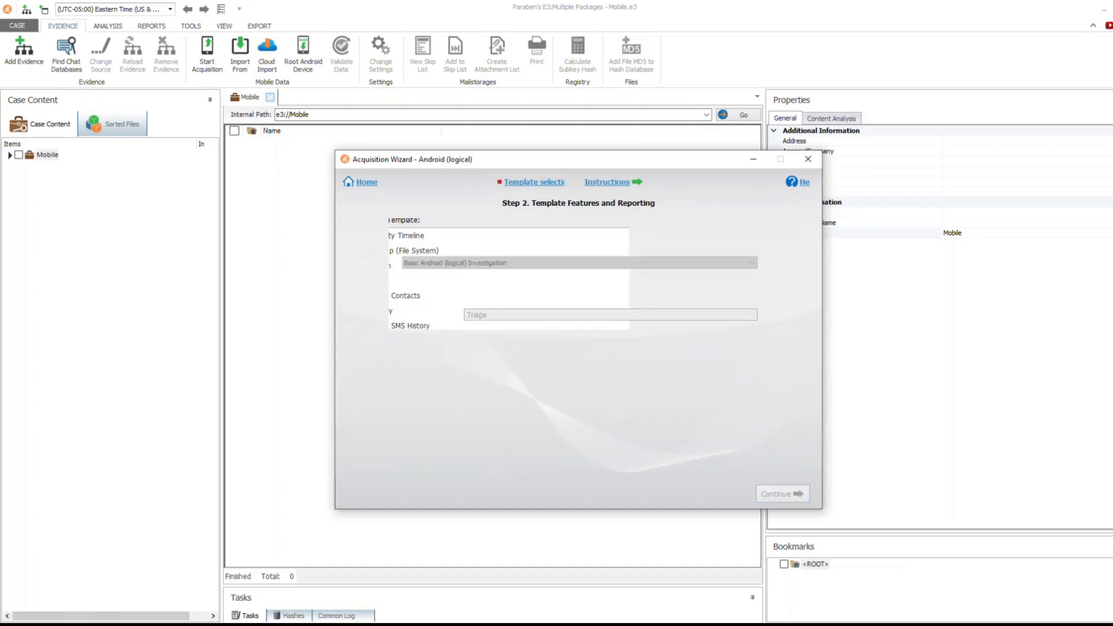
# Start a Full Logical Acquisition of the Android device with Unlock the file system selected, and acknowledge the usage data access permission message.
pyautogui.click(515, 315)
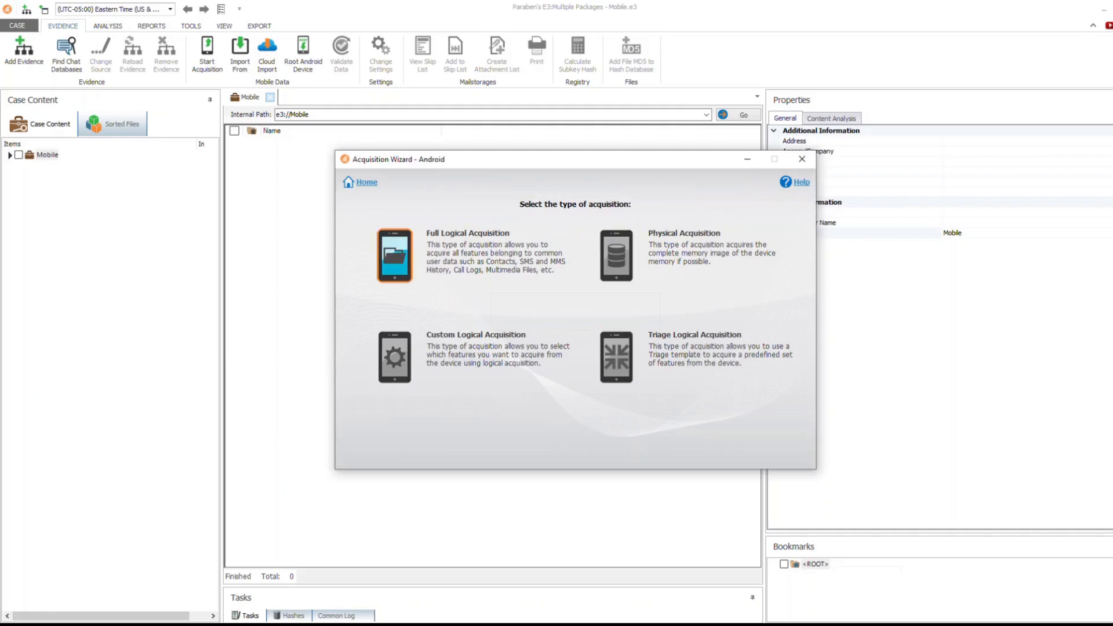
pyautogui.click(394, 255)
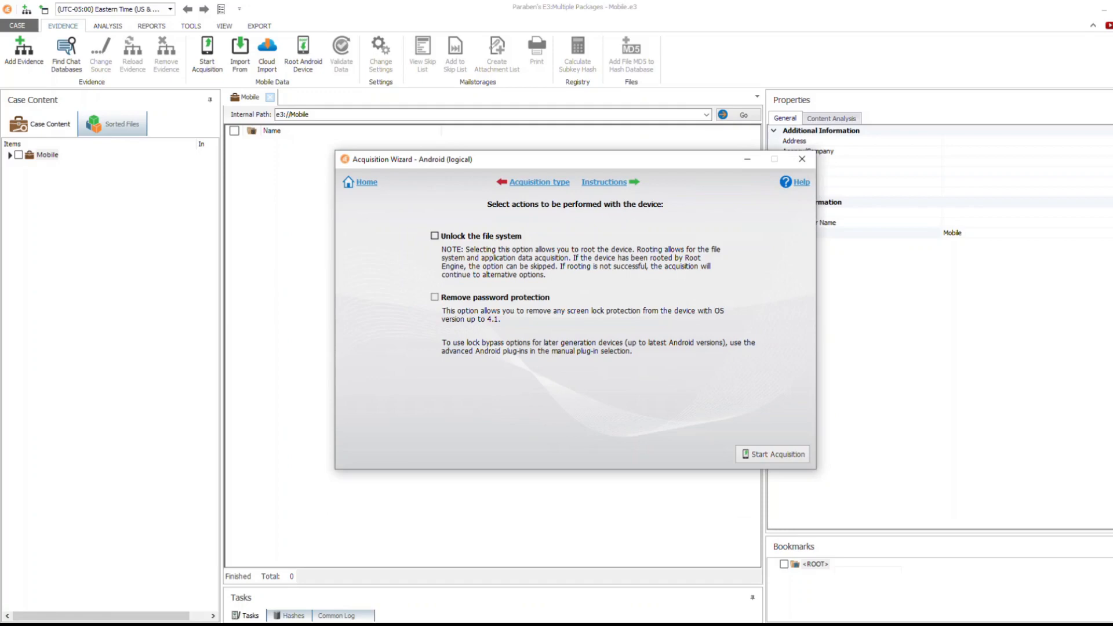
pyautogui.click(434, 236)
pyautogui.click(773, 455)
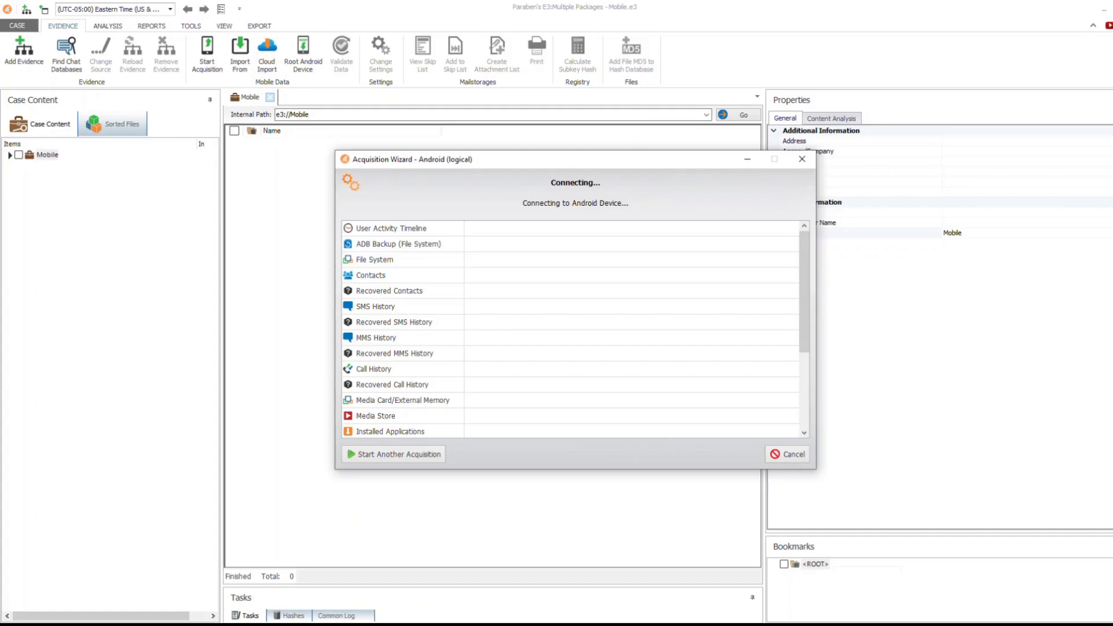
pyautogui.press('Return')
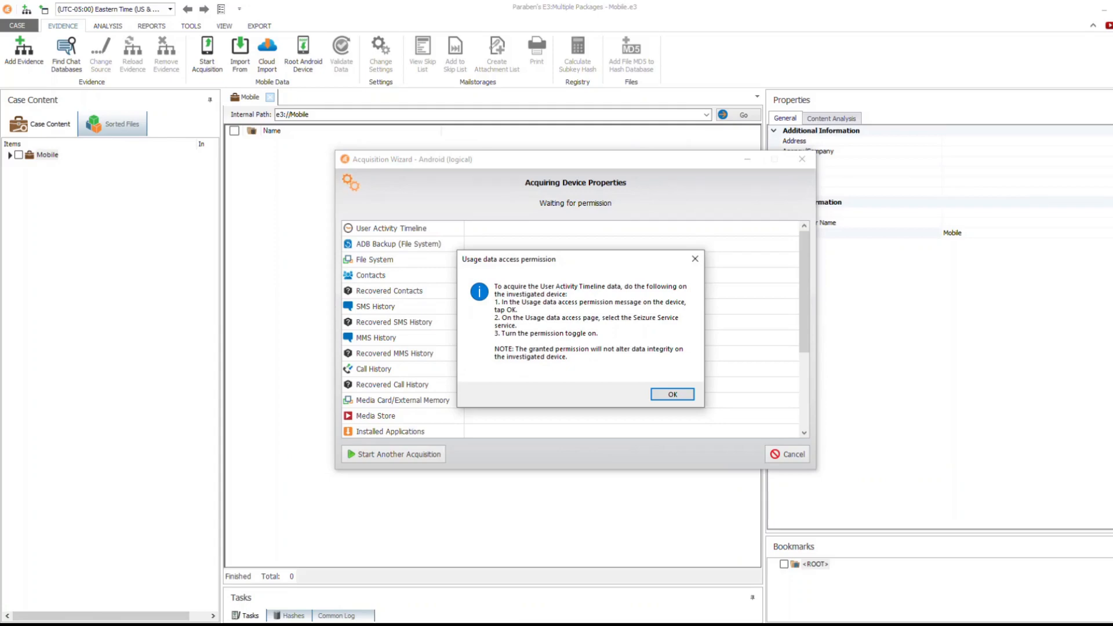
pyautogui.press('Return')
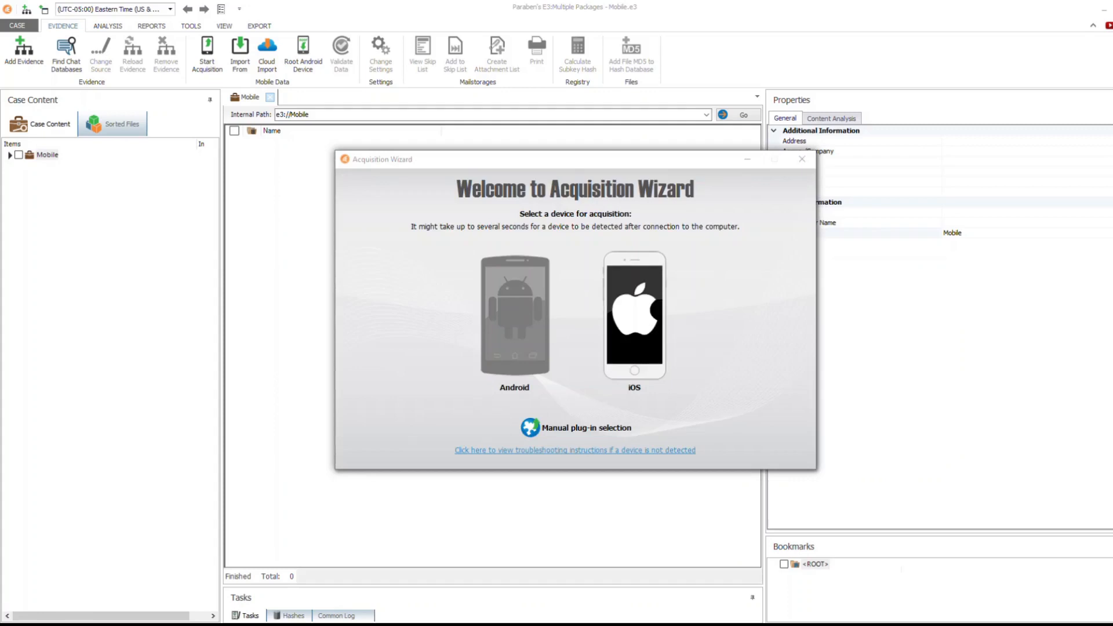
# Start a Full Logical Acquisition of the iOS device and enter the encrypted backup password.
pyautogui.click(635, 316)
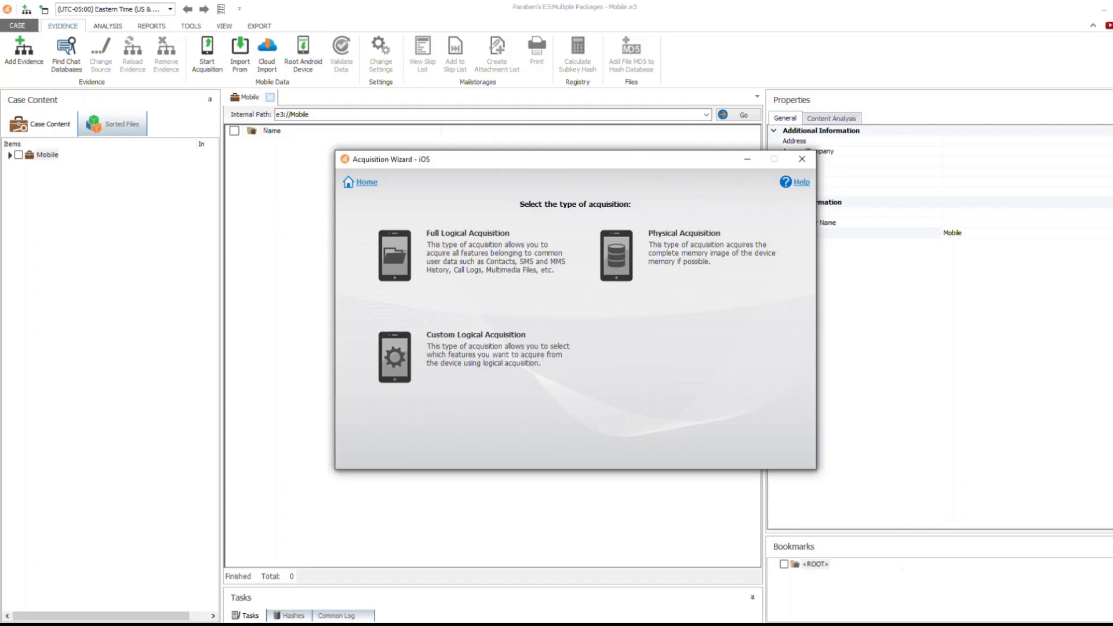
pyautogui.click(394, 255)
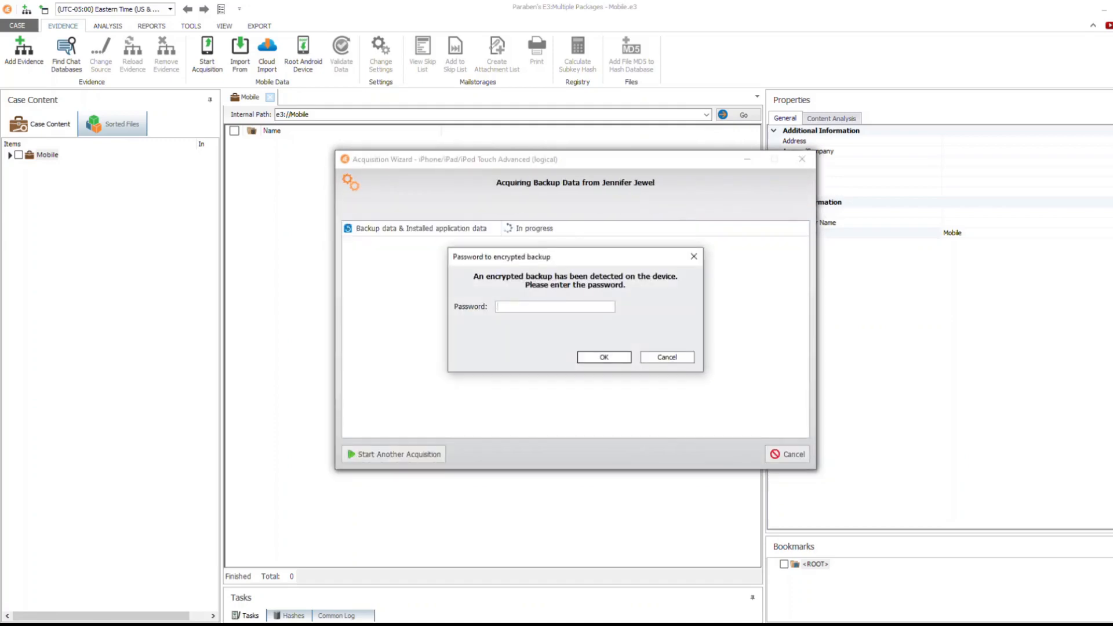
pyautogui.write('****')
pyautogui.press('Return')
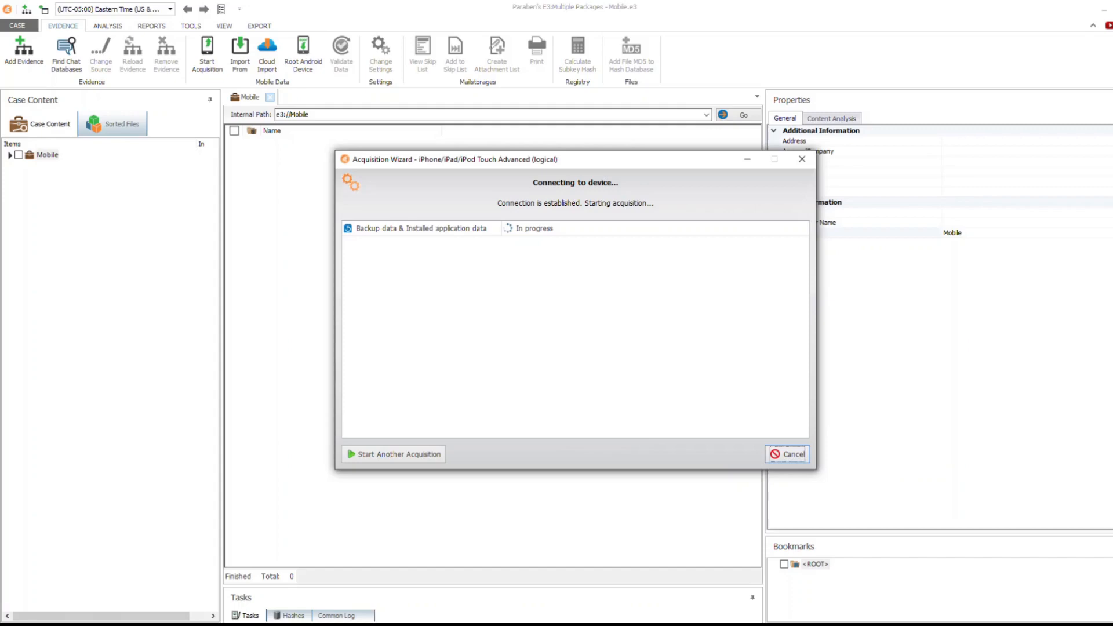
pyautogui.moveTo(480, 160); pyautogui.dragTo(753, 160)
pyautogui.moveTo(542, 154); pyautogui.dragTo(311, 157)
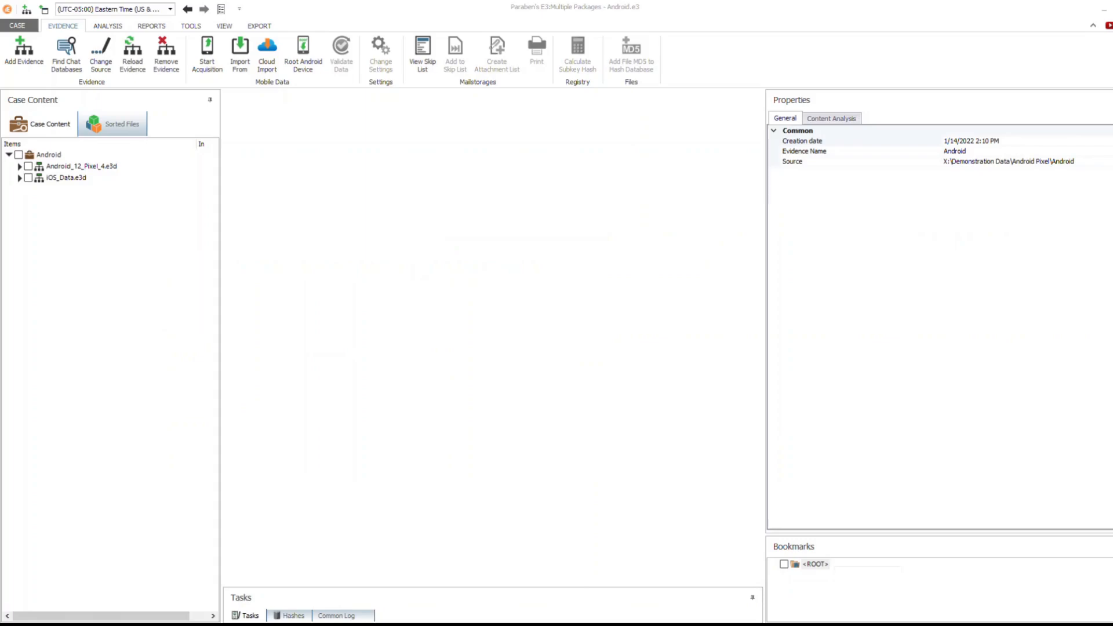
# Expand the iOS_Data.e3d and Android_12_Pixel_4.e3d evidence down to the data folders of each device.
pyautogui.doubleClick(66, 178)
pyautogui.doubleClick(74, 189)
pyautogui.click(81, 201)
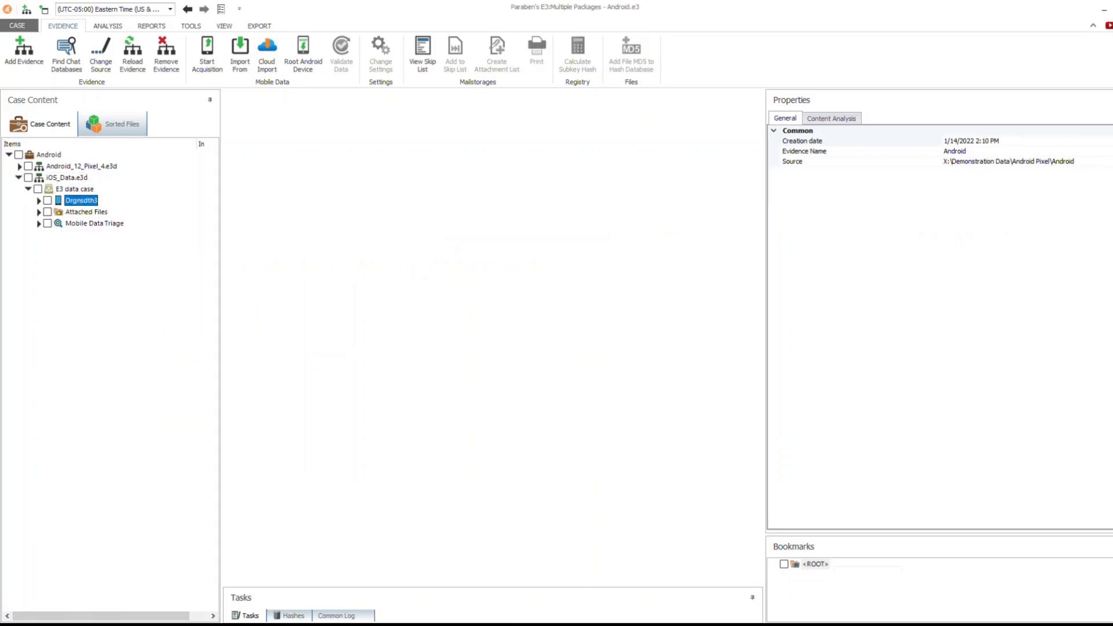
pyautogui.doubleClick(81, 201)
pyautogui.doubleClick(81, 167)
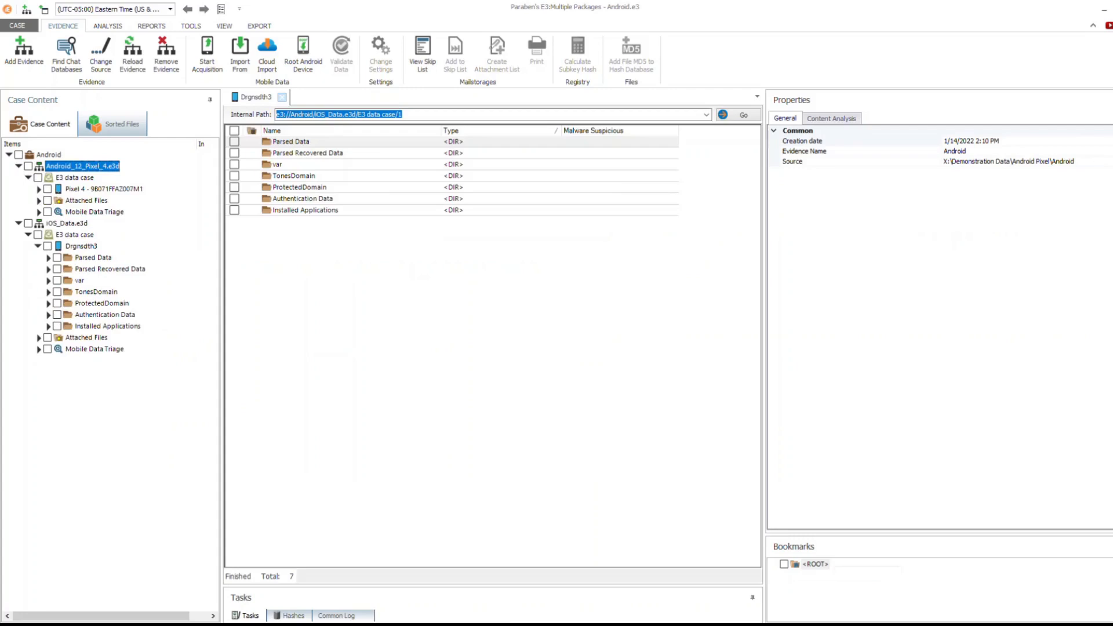
pyautogui.click(39, 189)
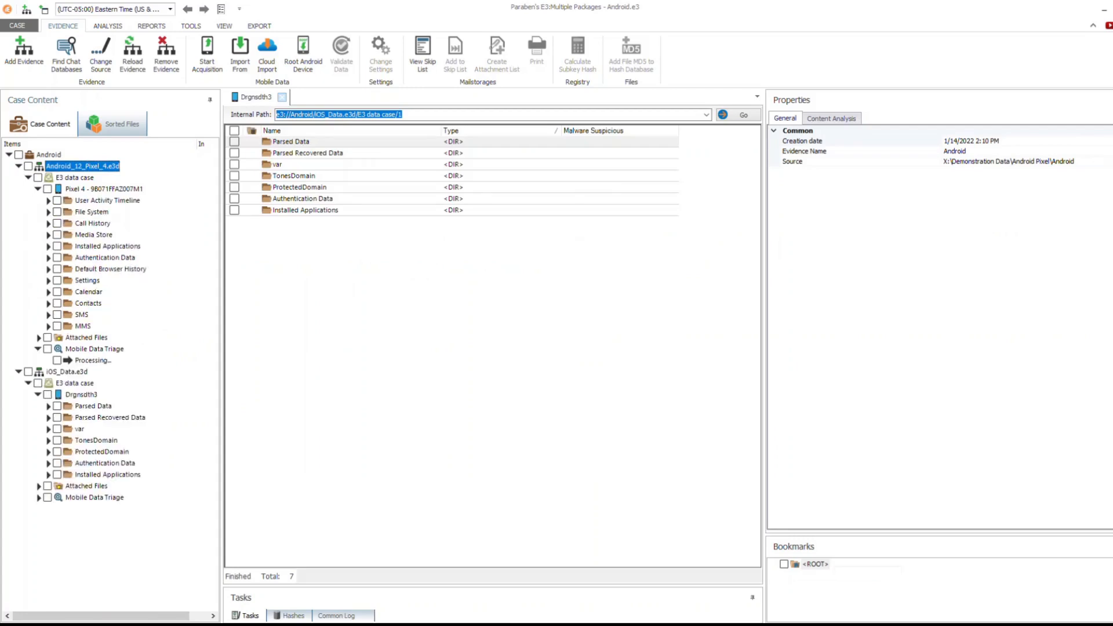
# Examine the Android triage list of installed applications in a widened data view, and the iOS Installed Application List.
pyautogui.click(107, 371)
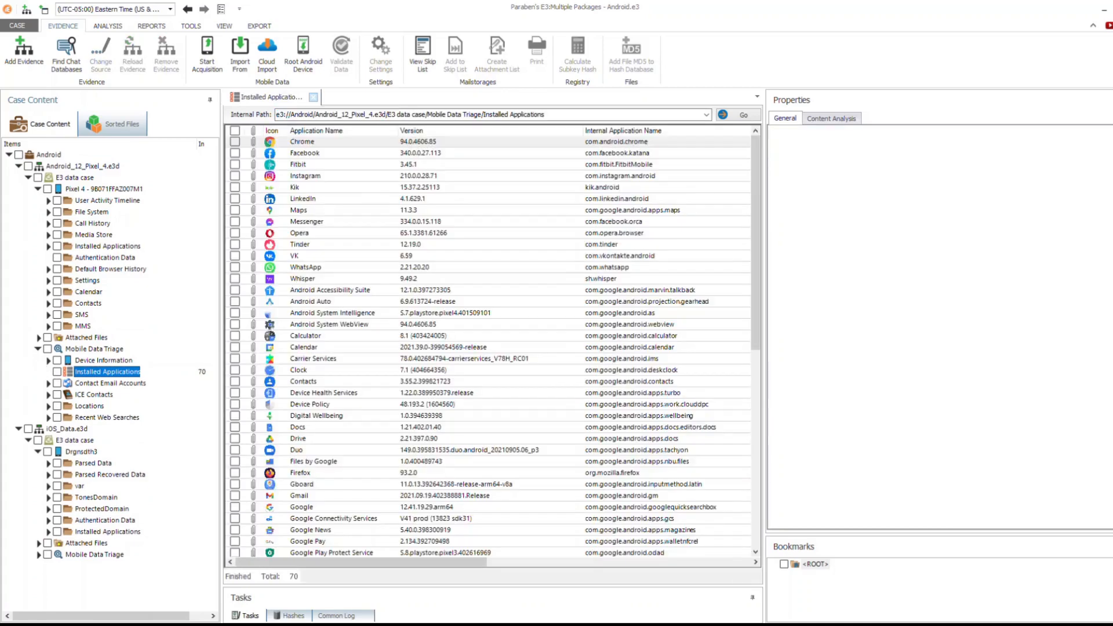
pyautogui.moveTo(764, 313); pyautogui.dragTo(970, 313)
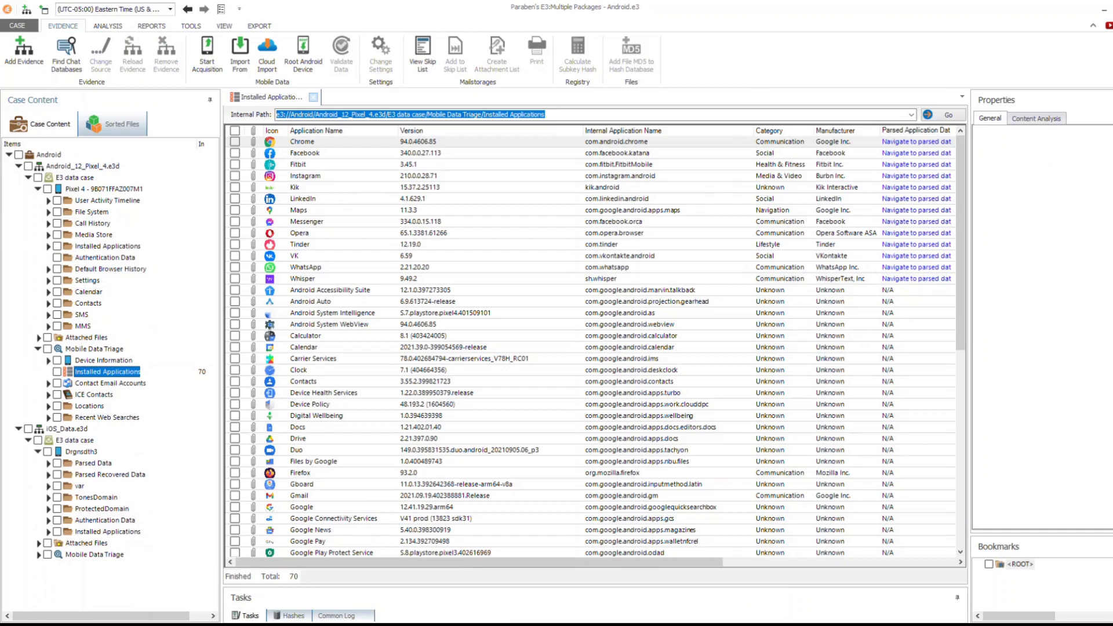
pyautogui.click(108, 531)
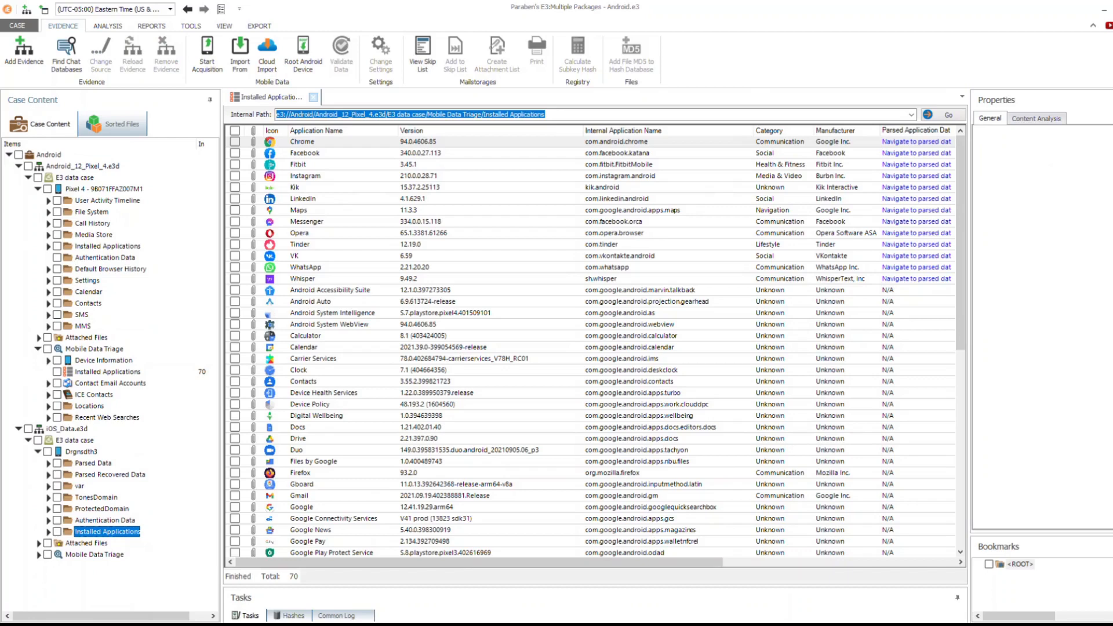
pyautogui.click(122, 567)
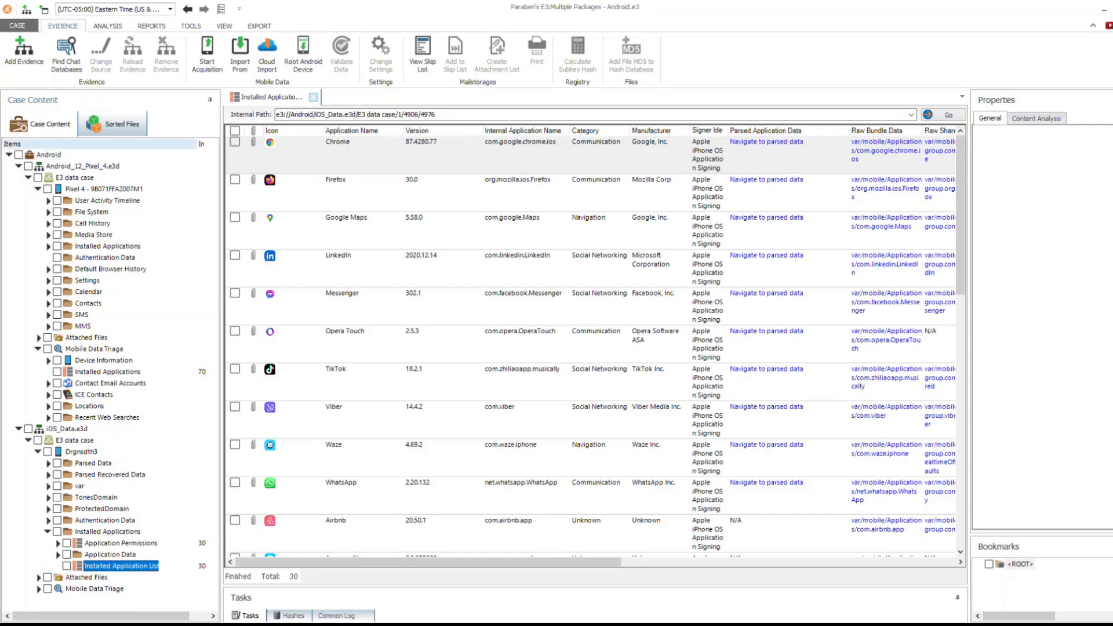
# Run Content Analysis on the Pixel 4 data with data sorting, keyword indexing, English OCR and malware scanning enabled, and check its running task.
pyautogui.click(103, 189)
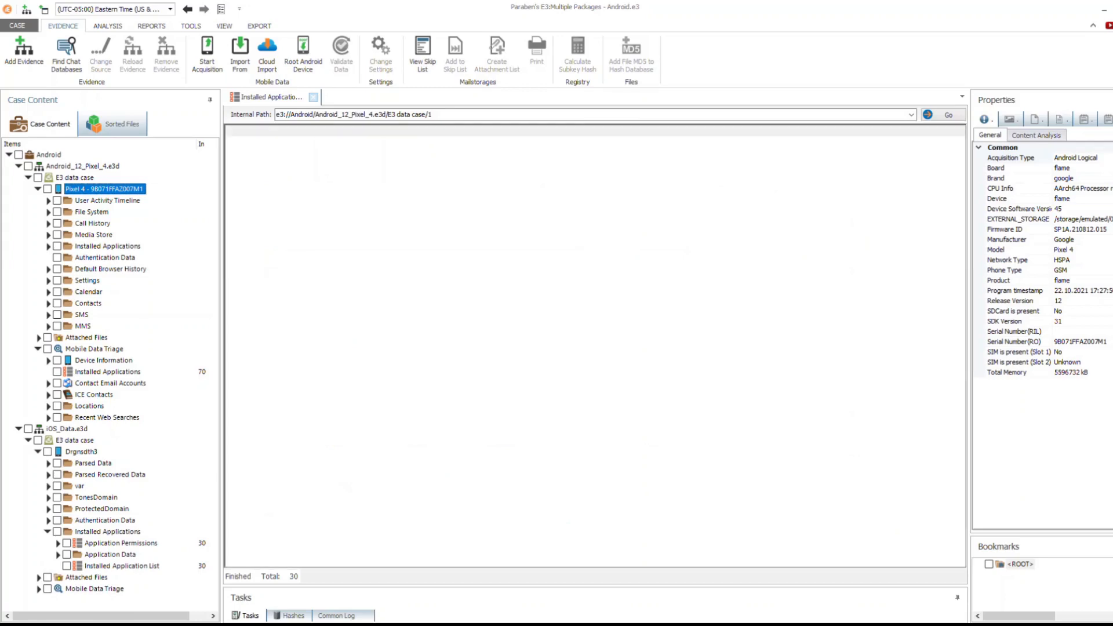
pyautogui.rightClick(78, 189)
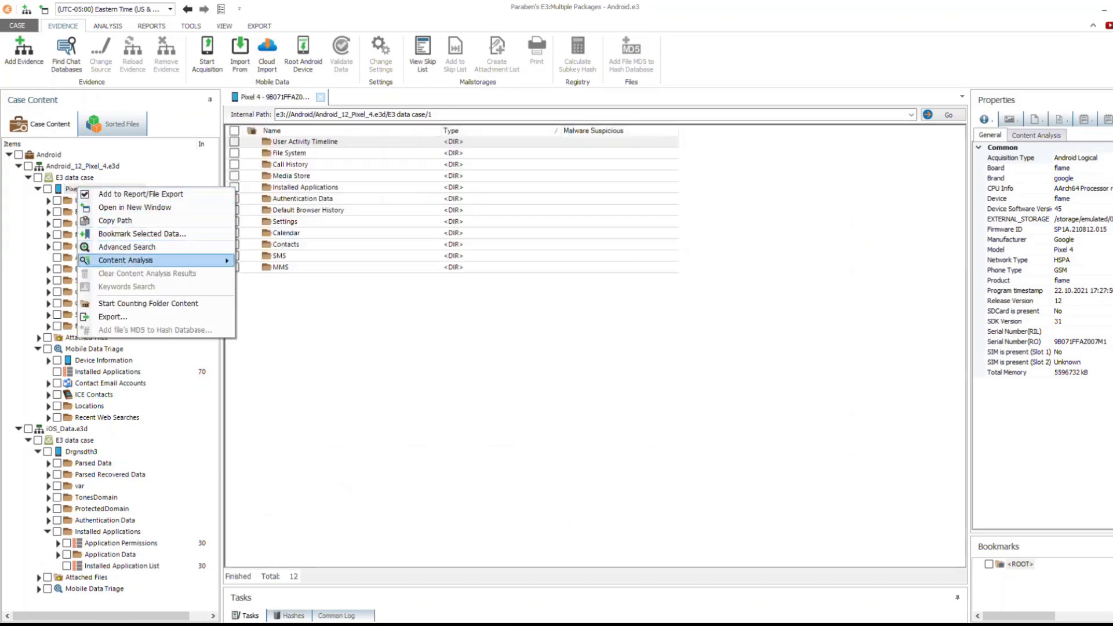
pyautogui.moveTo(151, 260)
pyautogui.click(284, 262)
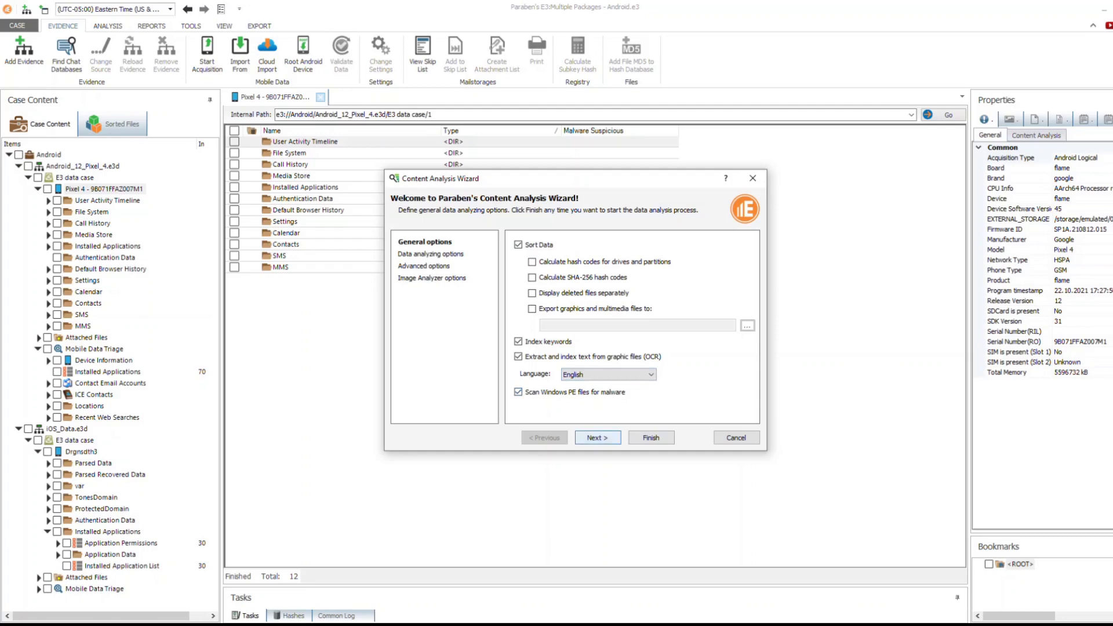
pyautogui.click(597, 438)
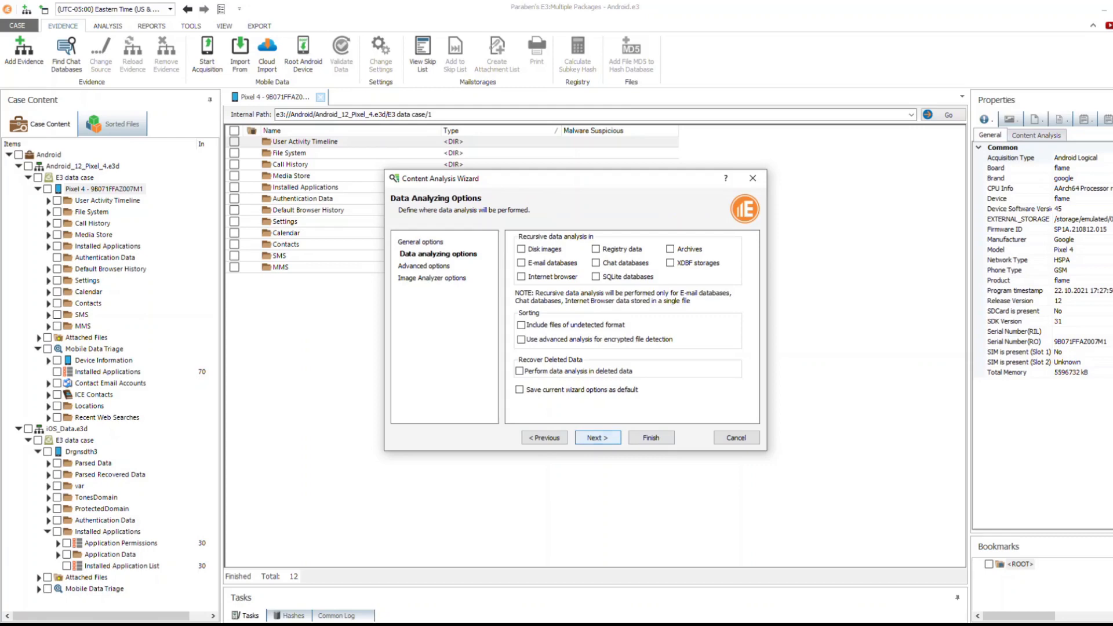
pyautogui.click(597, 437)
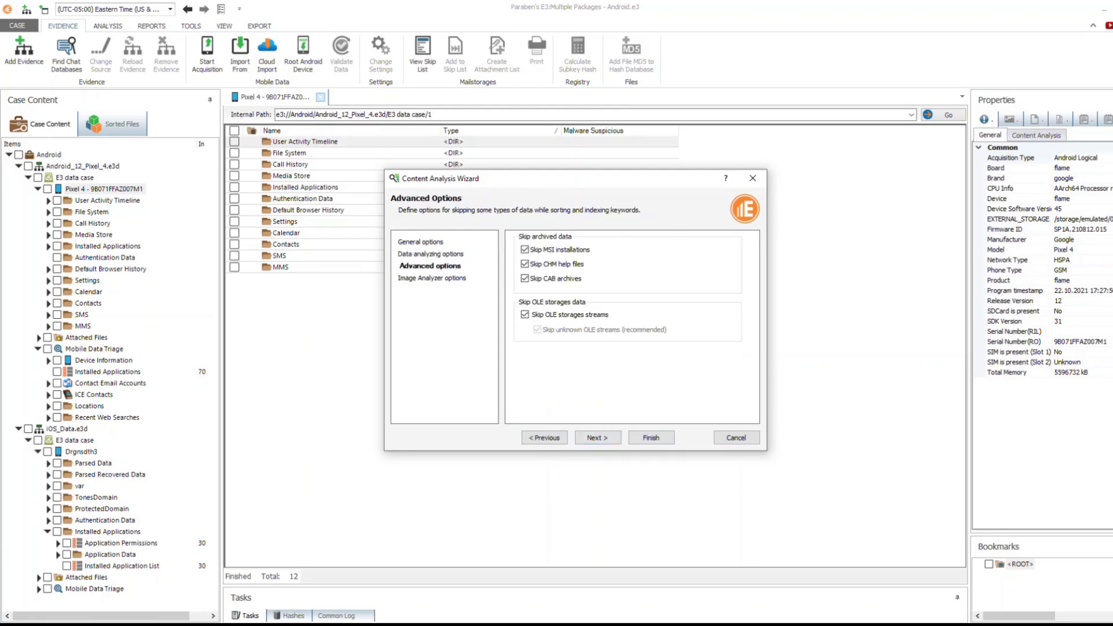
pyautogui.click(597, 437)
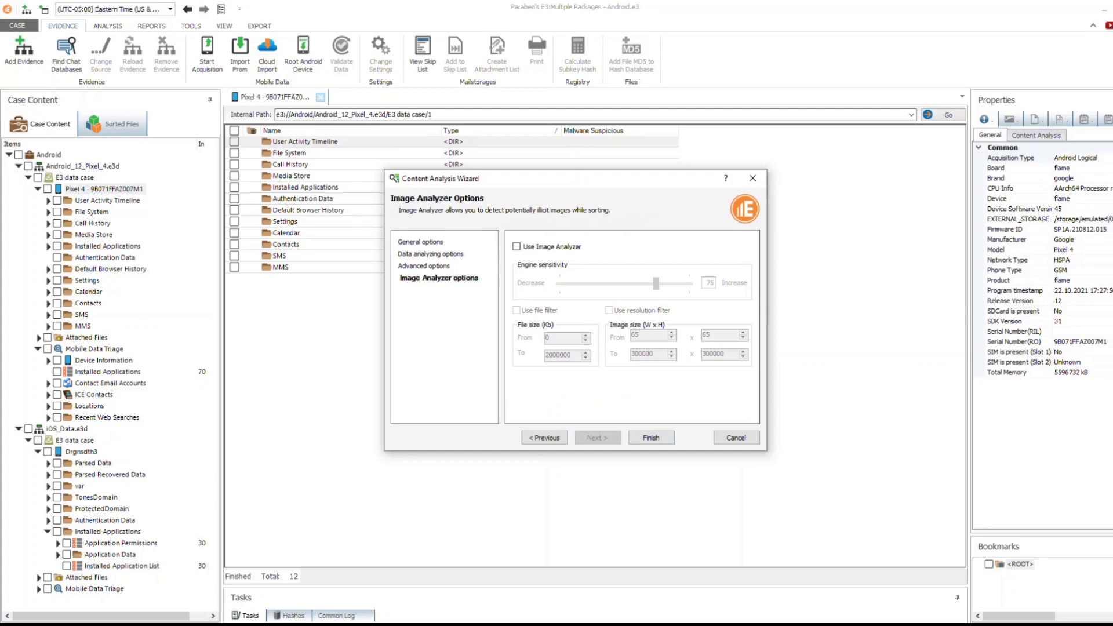
pyautogui.click(651, 437)
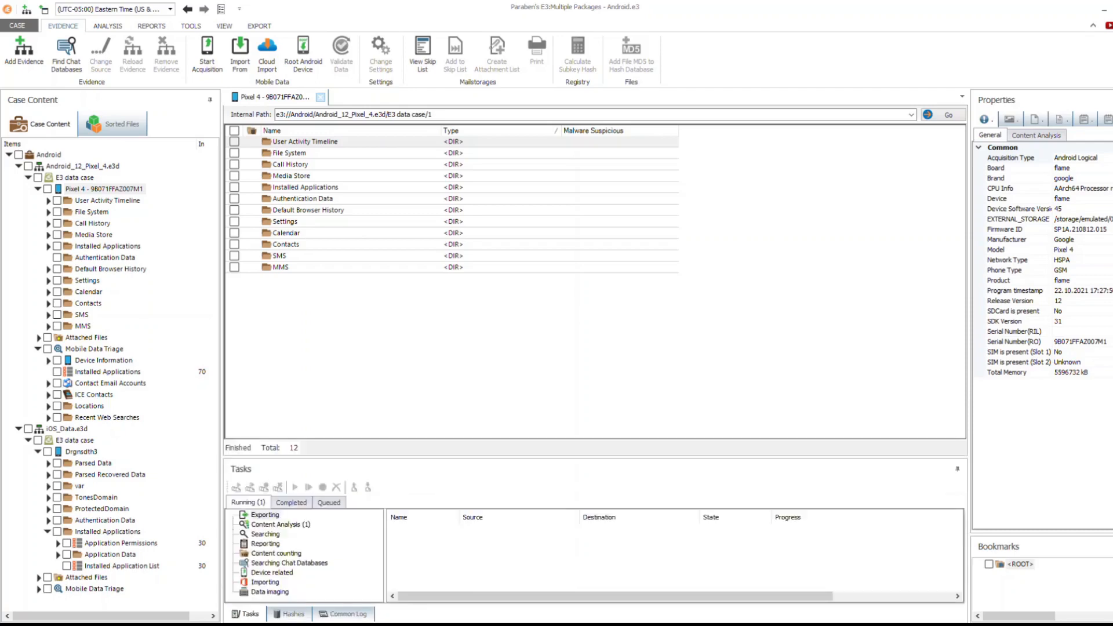
pyautogui.click(281, 524)
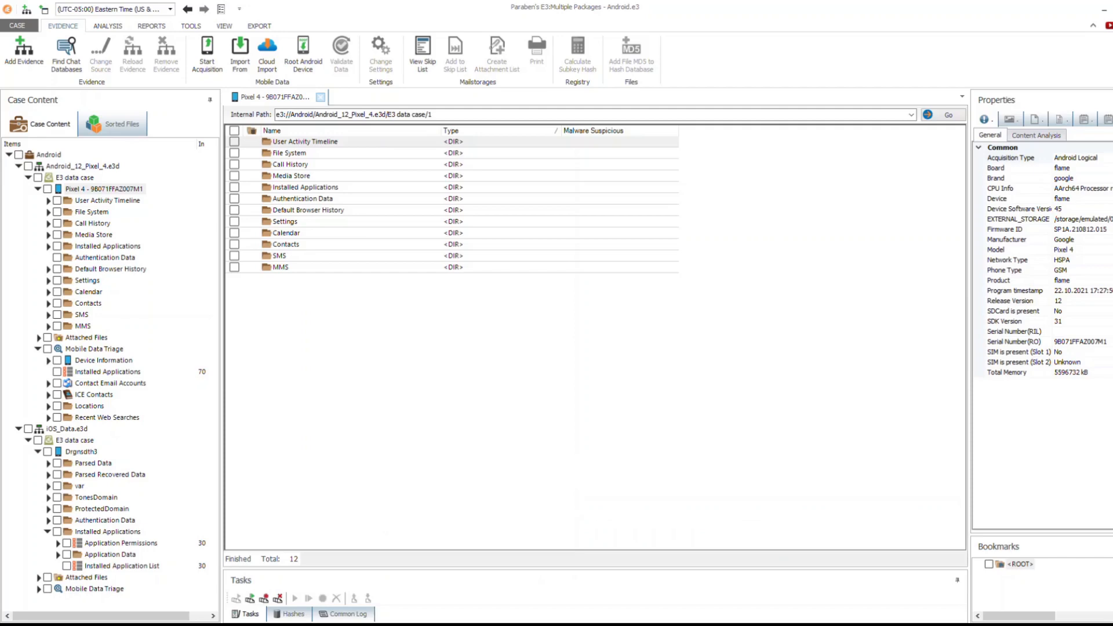
# Examine the Pixel 4's Call History records and the Recovered folder under SMS.
pyautogui.click(48, 223)
pyautogui.click(102, 234)
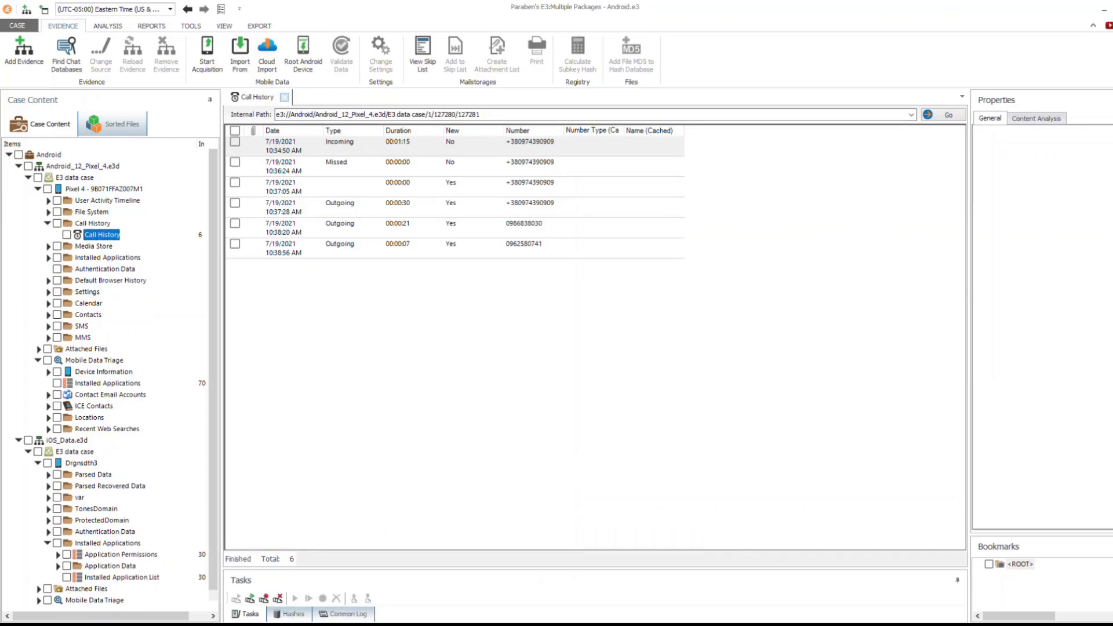
pyautogui.click(49, 326)
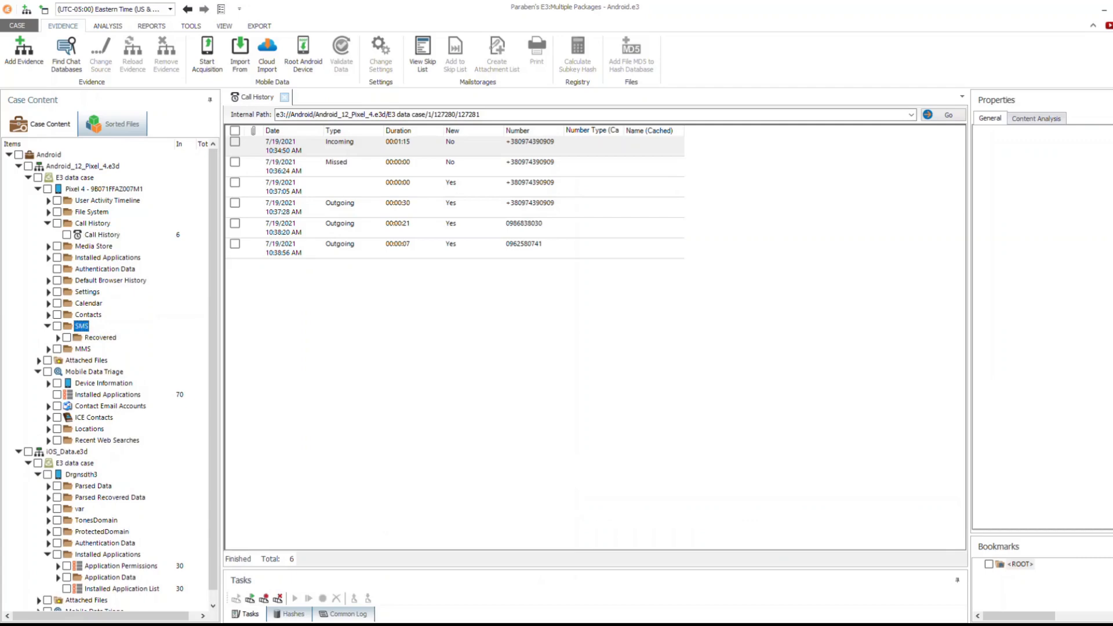
pyautogui.click(100, 337)
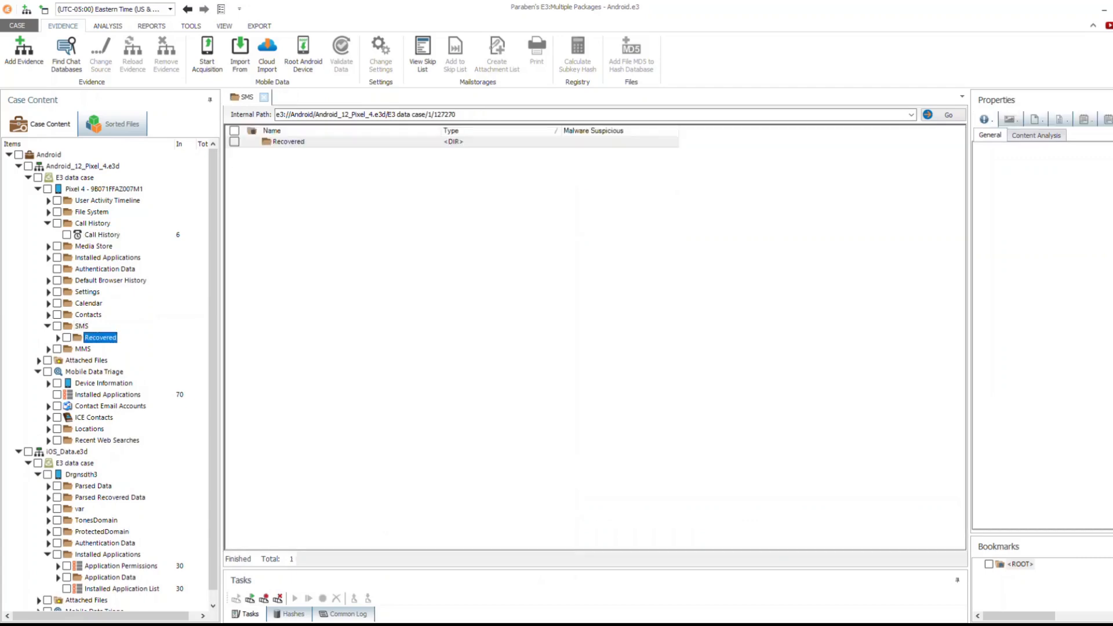
pyautogui.click(48, 326)
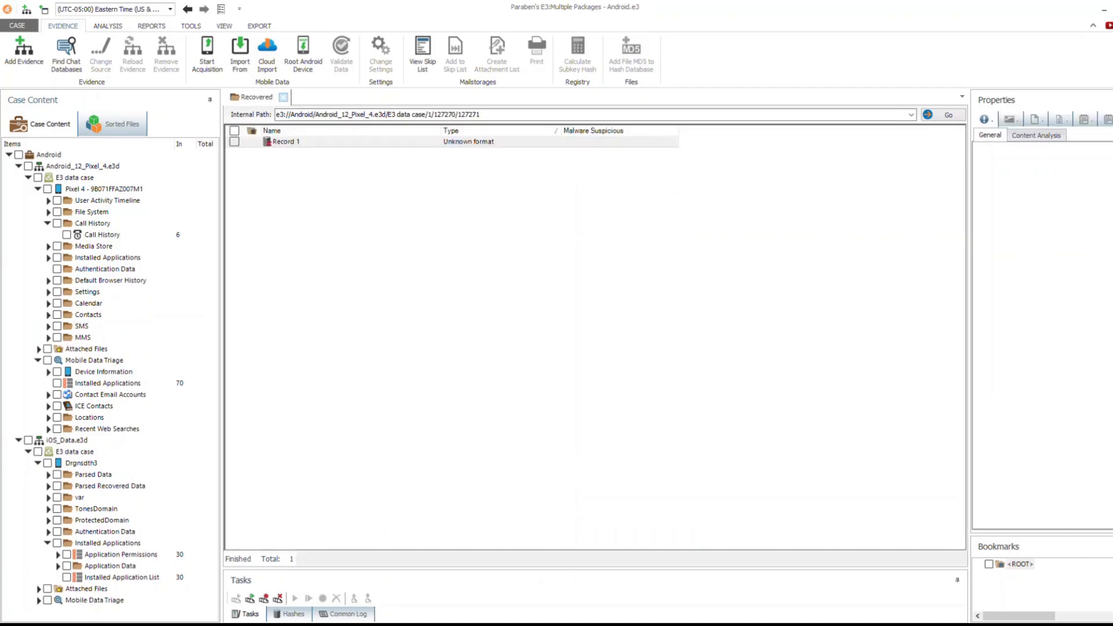
# Examine Chrome's History, Keywords and Downloads within the Pixel 4's installed application data.
pyautogui.click(107, 258)
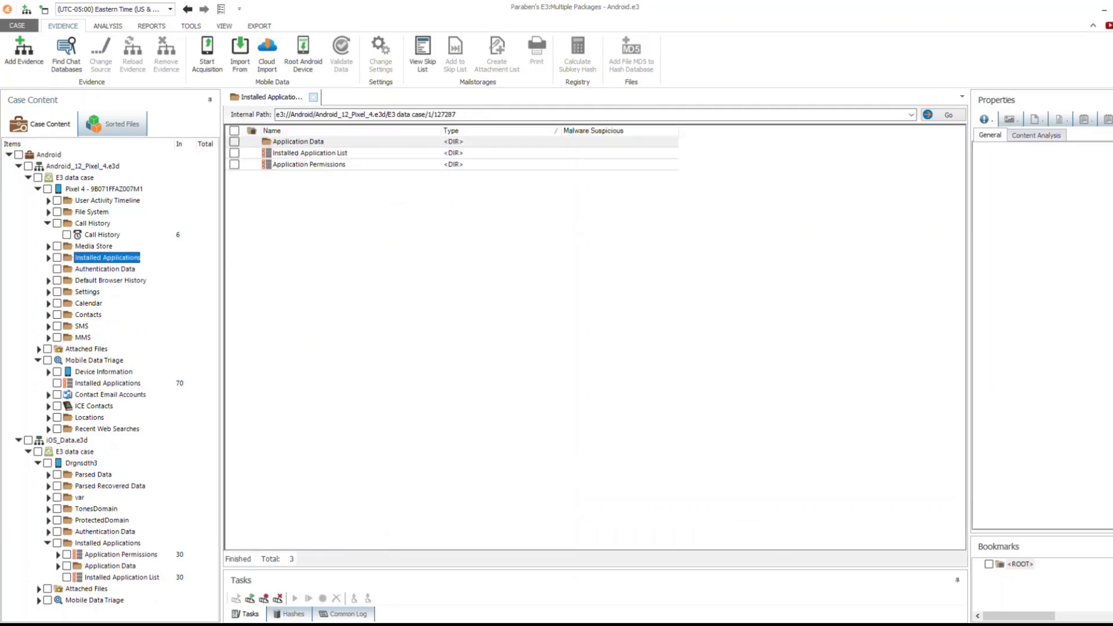
pyautogui.click(48, 258)
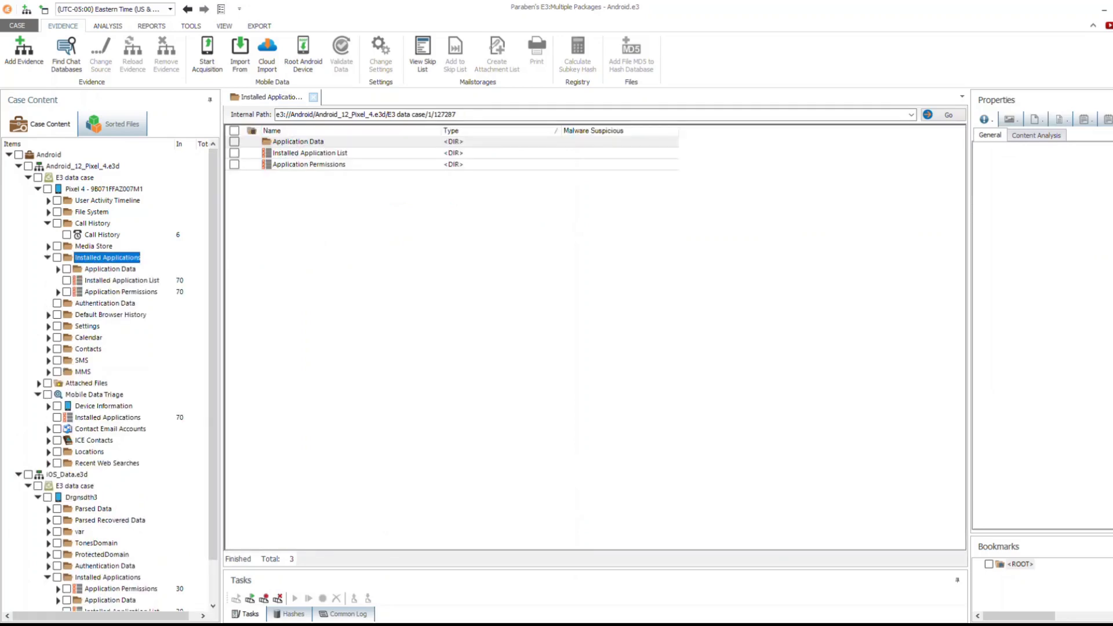
pyautogui.click(58, 269)
pyautogui.click(106, 338)
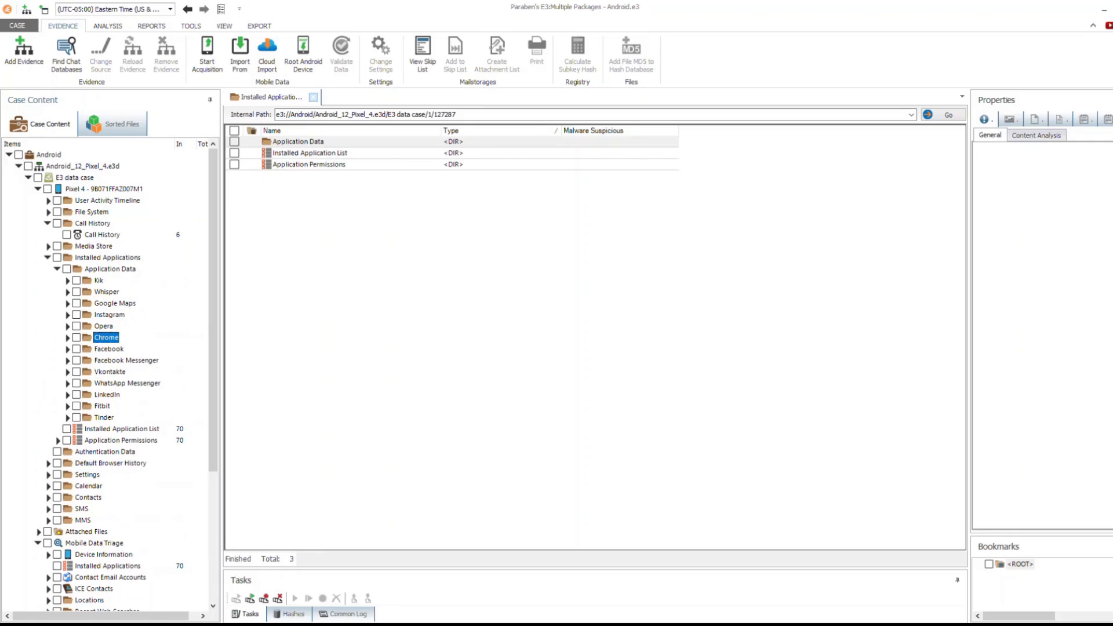
pyautogui.click(115, 372)
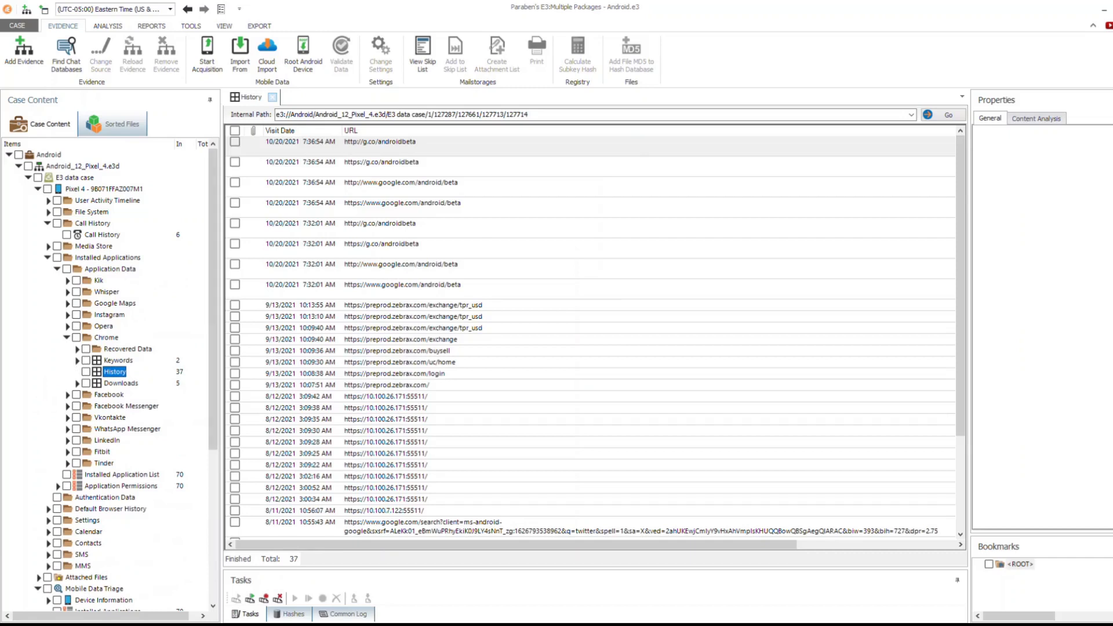
pyautogui.click(118, 360)
pyautogui.click(121, 383)
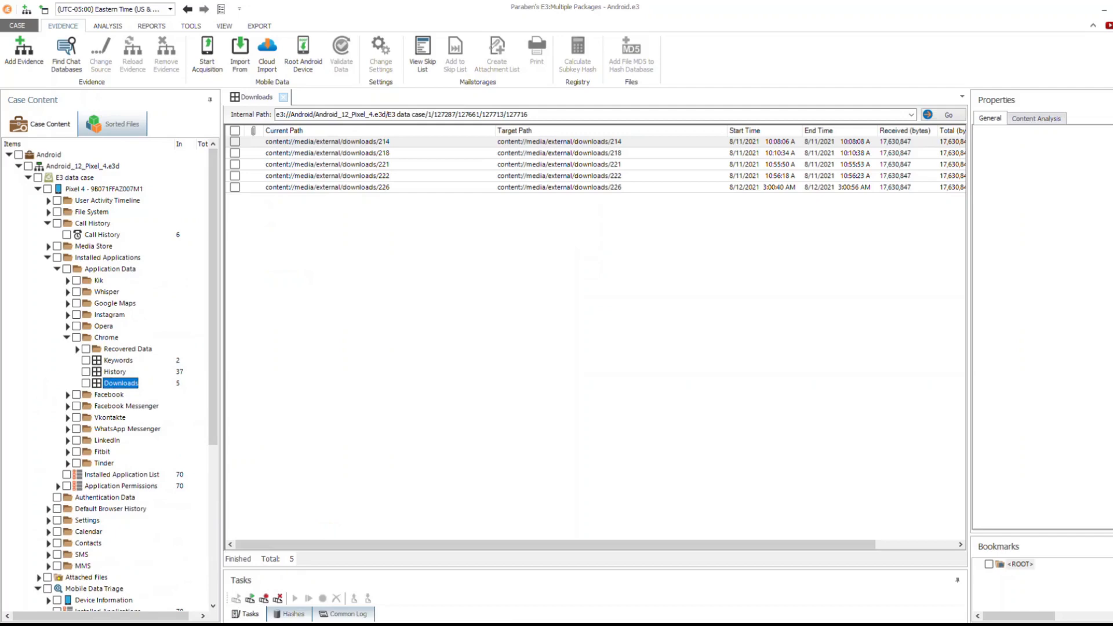
# View the categories in Opera's User Data folder, and collapse the Opera and Chrome folders.
pyautogui.click(67, 326)
pyautogui.doubleClick(119, 337)
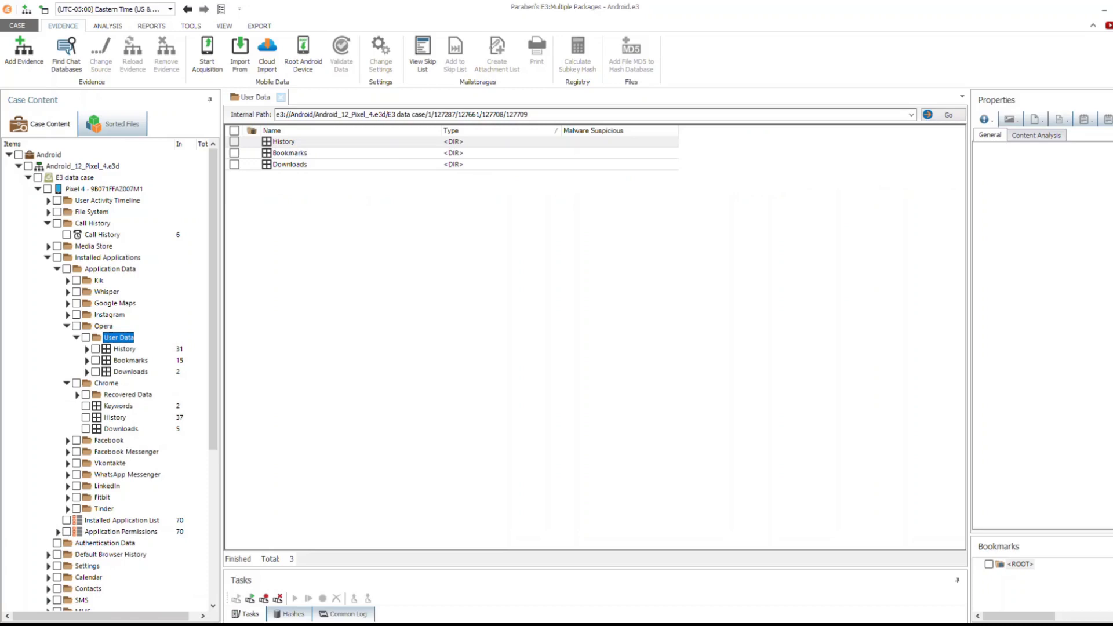
pyautogui.click(66, 327)
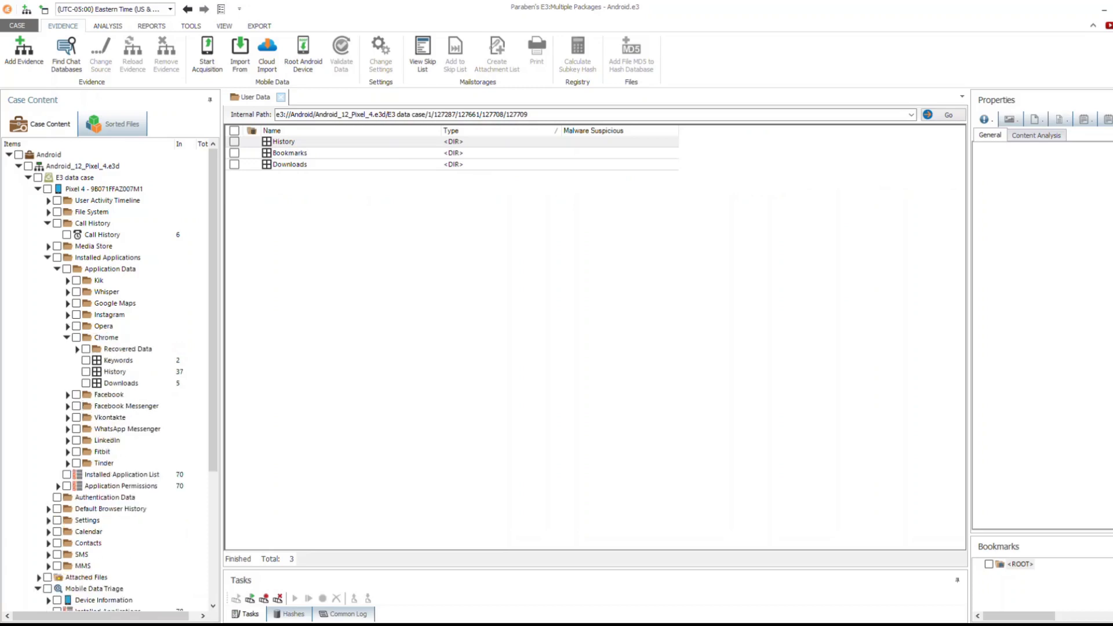
pyautogui.click(67, 338)
# Open the Pixel 4's Application Permissions grid and move the Application Name column between STATUS_BAR and SET_TIME.
pyautogui.click(120, 441)
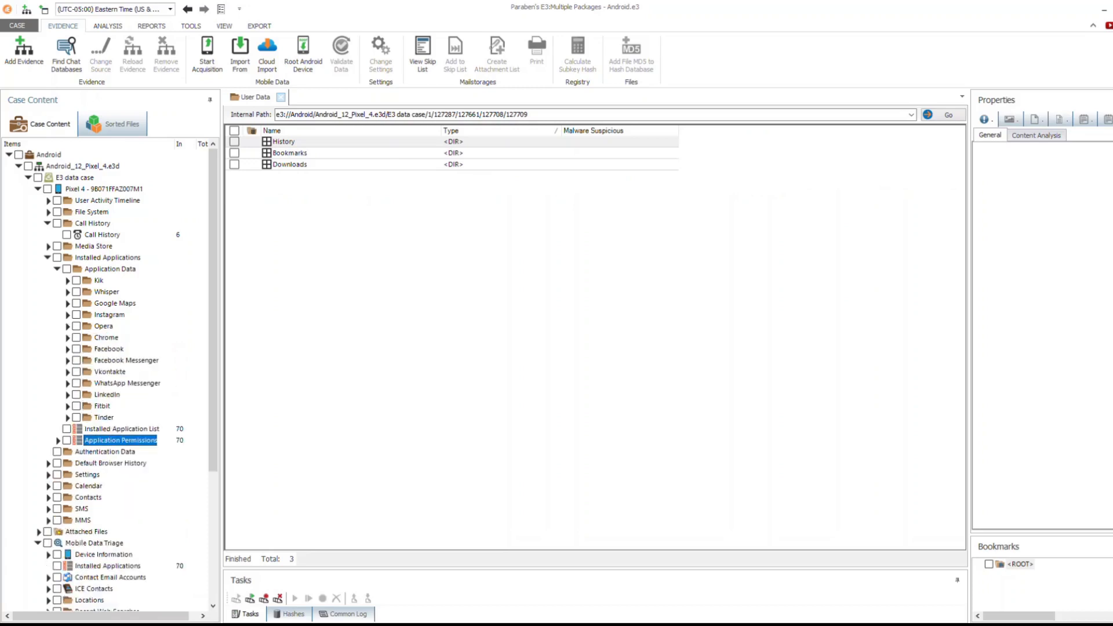
pyautogui.click(58, 440)
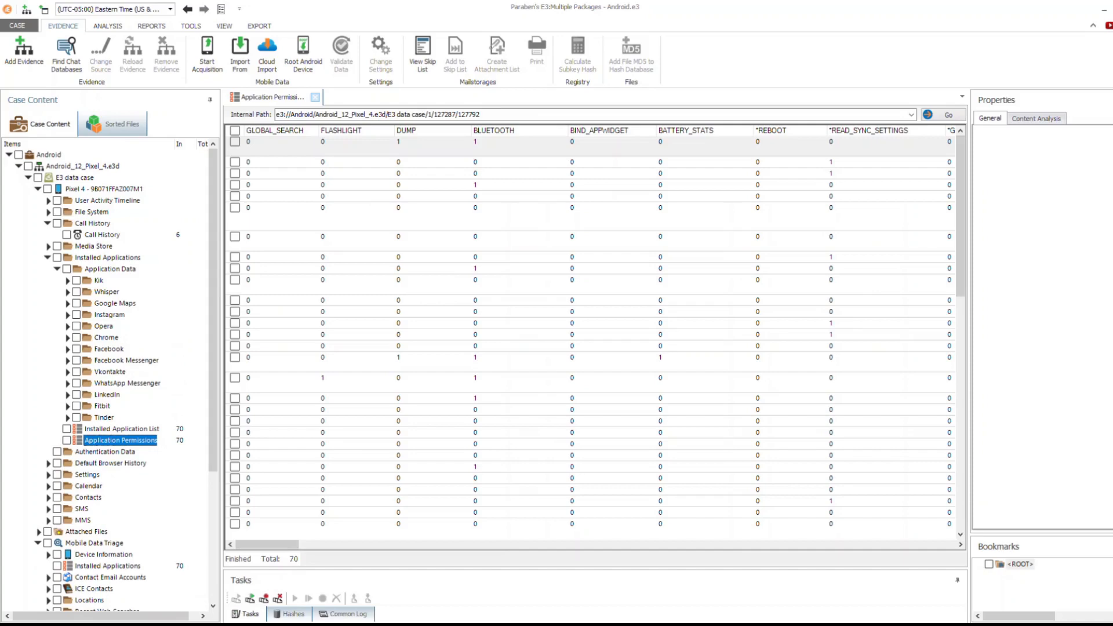
pyautogui.moveTo(267, 544); pyautogui.dragTo(692, 545)
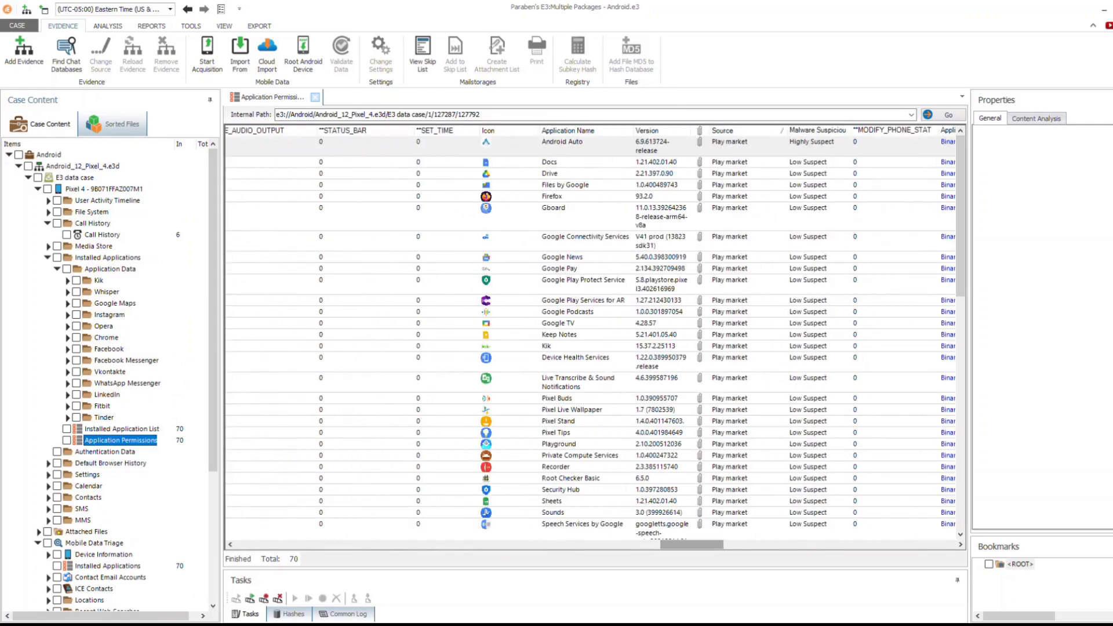
pyautogui.moveTo(570, 131); pyautogui.dragTo(232, 130)
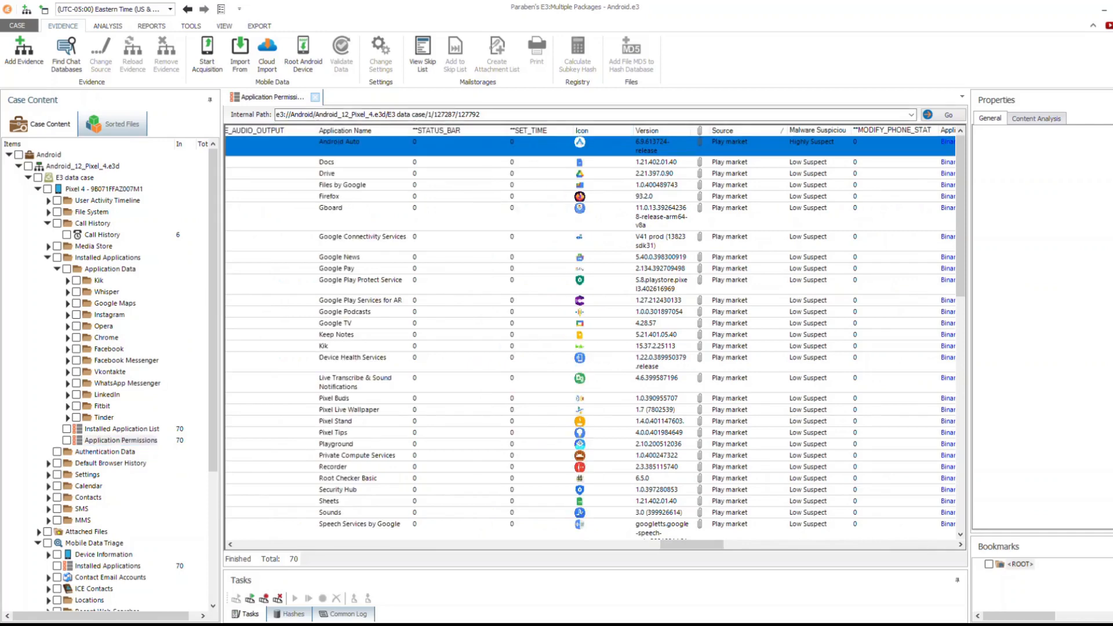
pyautogui.moveTo(364, 131)
pyautogui.mouseDown()
pyautogui.moveTo(290, 132)
pyautogui.moveTo(520, 144)
pyautogui.moveTo(538, 127)
pyautogui.mouseUp()
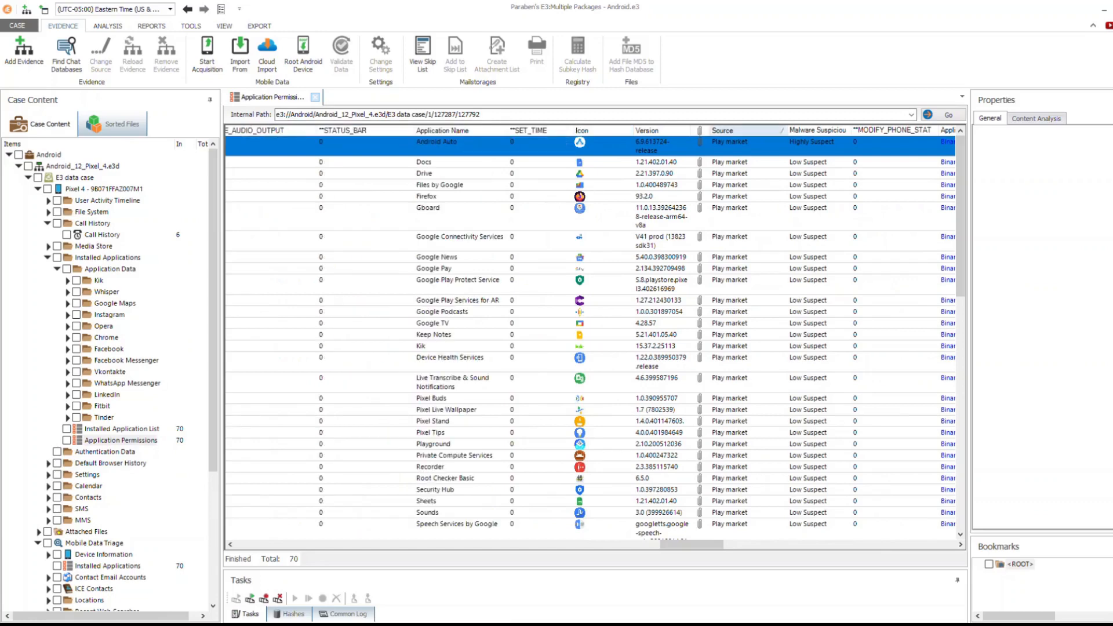
# Sort the application permissions by Source in descending order and review the malware suspicion ratings and permission columns.
pyautogui.click(732, 130)
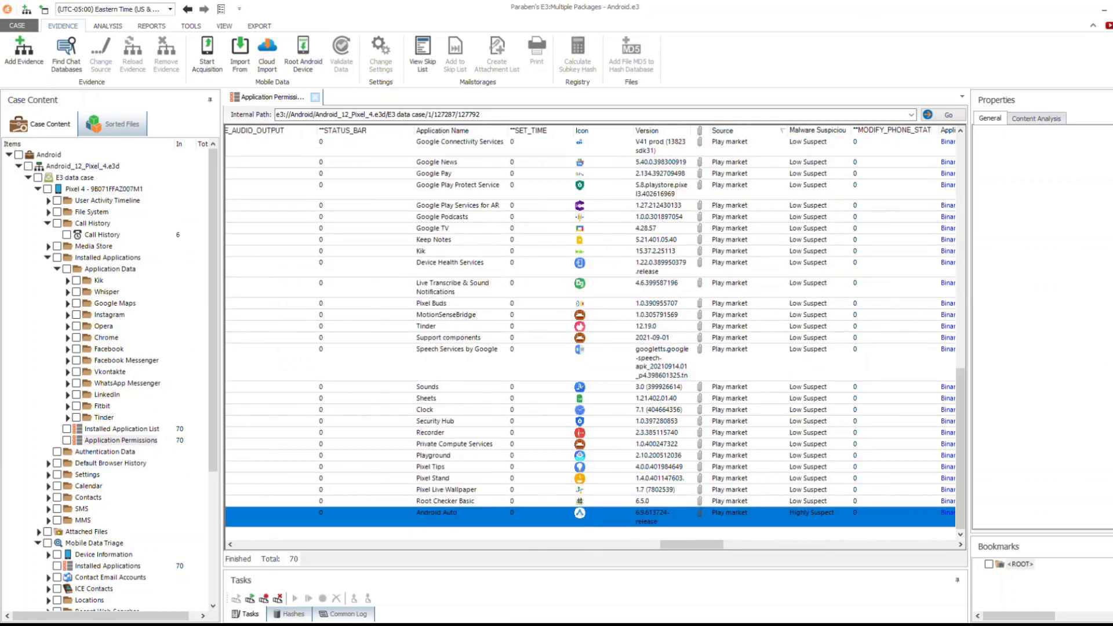
pyautogui.scroll(12, 592, 337)
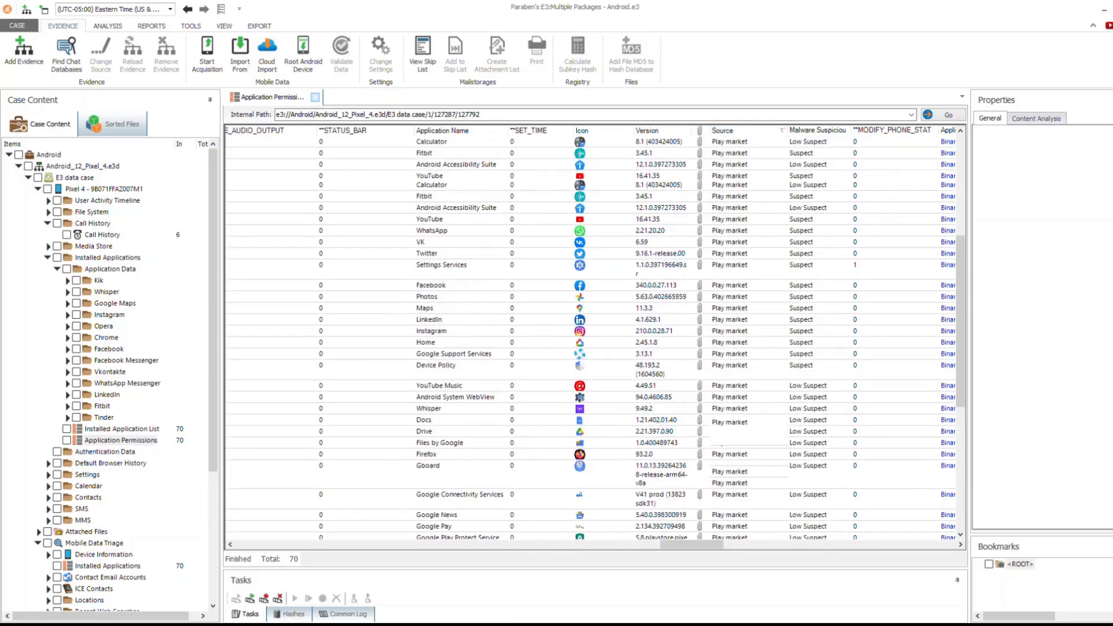
pyautogui.scroll(1, 591, 336)
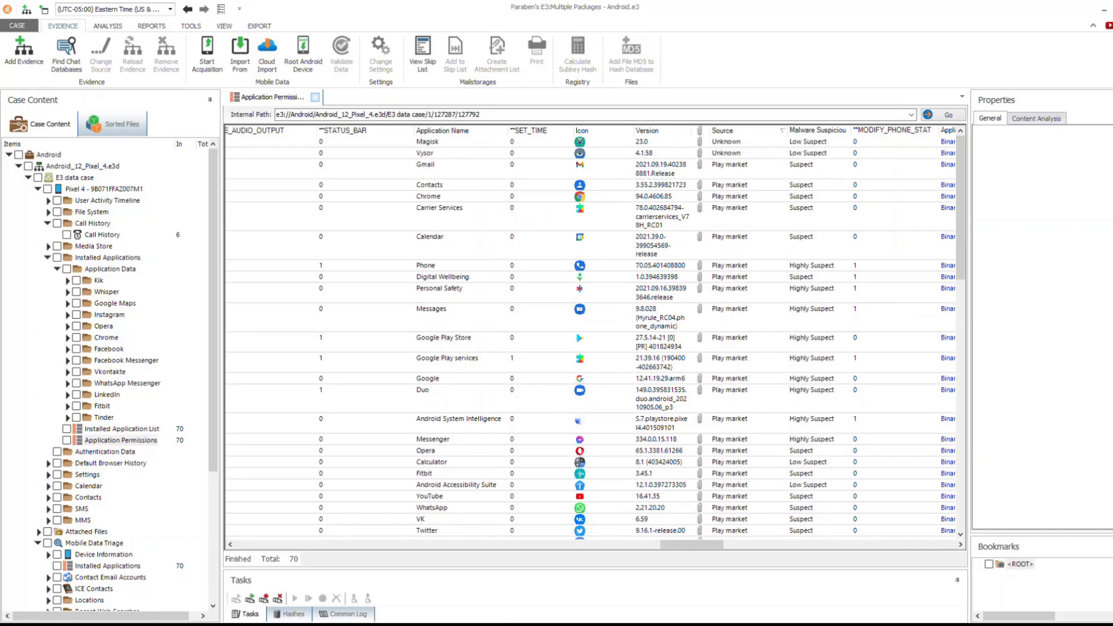
pyautogui.moveTo(692, 544); pyautogui.dragTo(713, 545)
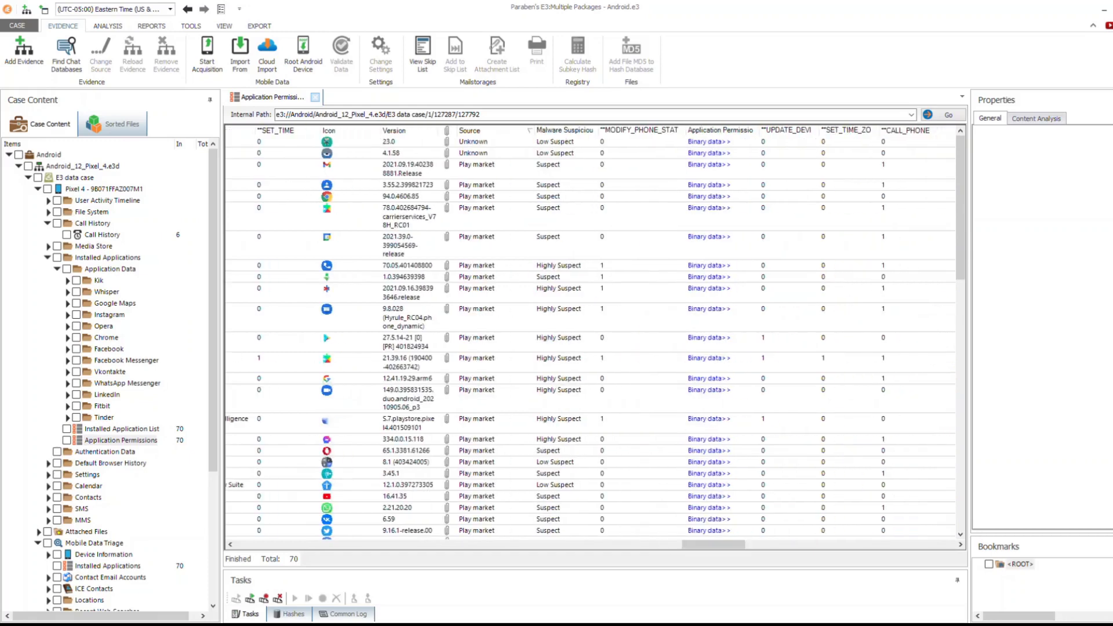
# Examine the Pixel 4's Installed Application List, including application names, versions, categories and raw data paths.
pyautogui.click(121, 429)
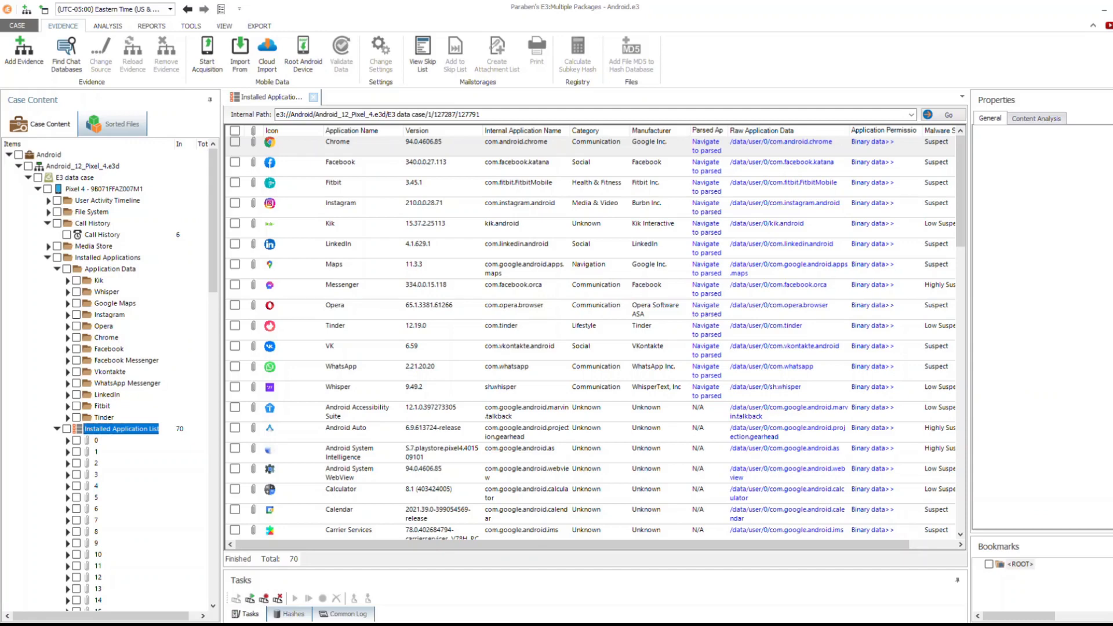
pyautogui.scroll(-1, 592, 336)
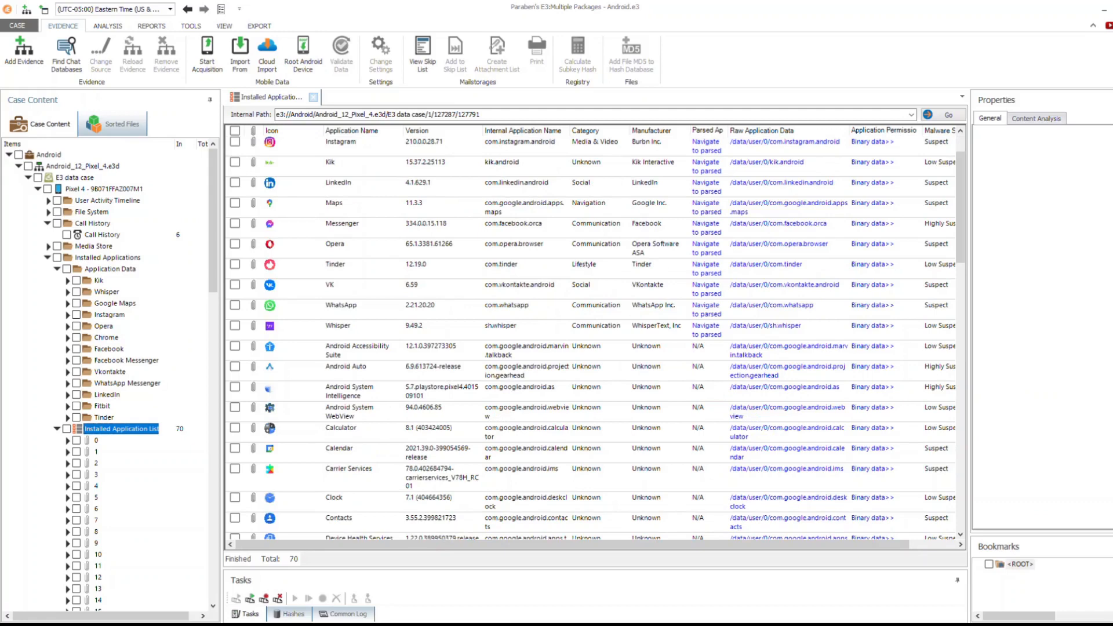
pyautogui.scroll(-7, 591, 337)
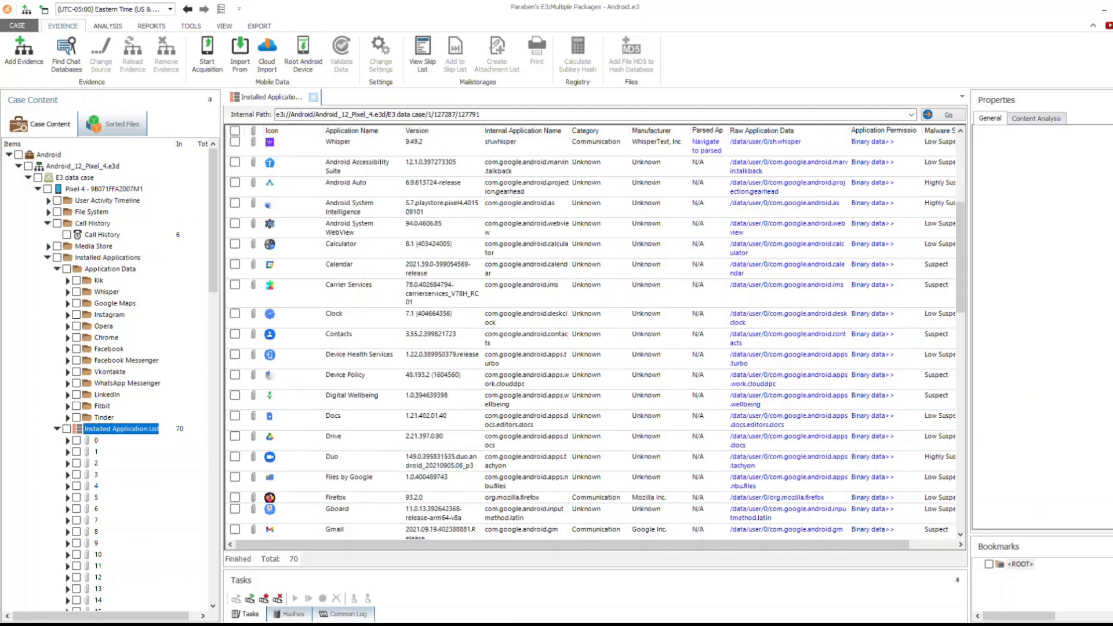
pyautogui.scroll(-2, 591, 337)
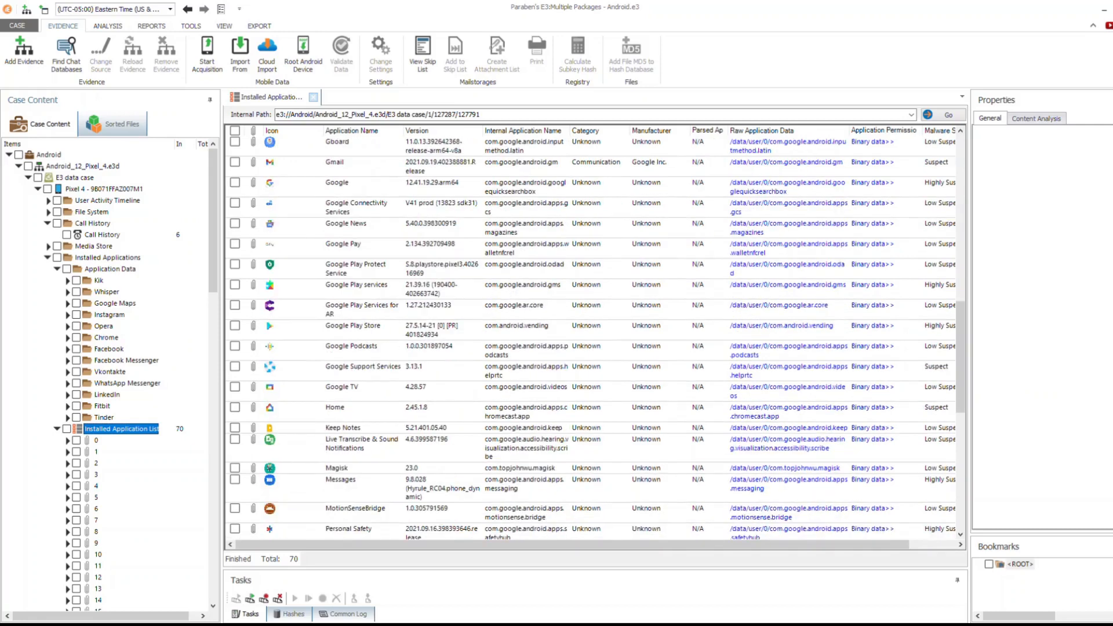
pyautogui.scroll(-2, 591, 336)
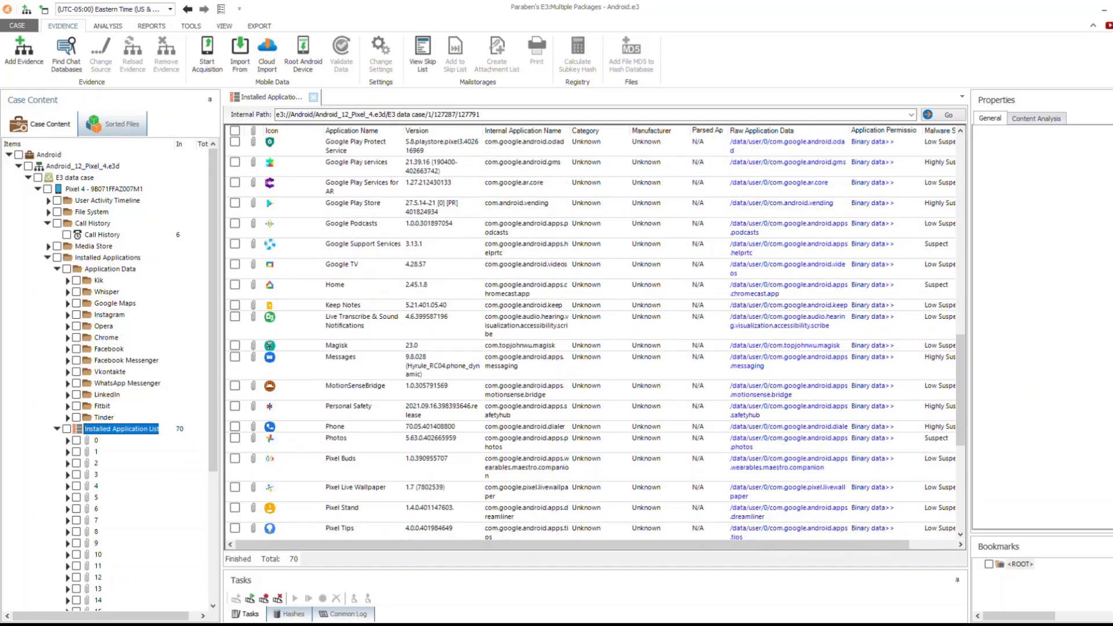
# Collapse the Installed Application List and select the Auth_Data .bin file in the Pixel 4's Authentication Data folder.
pyautogui.click(57, 429)
pyautogui.click(105, 452)
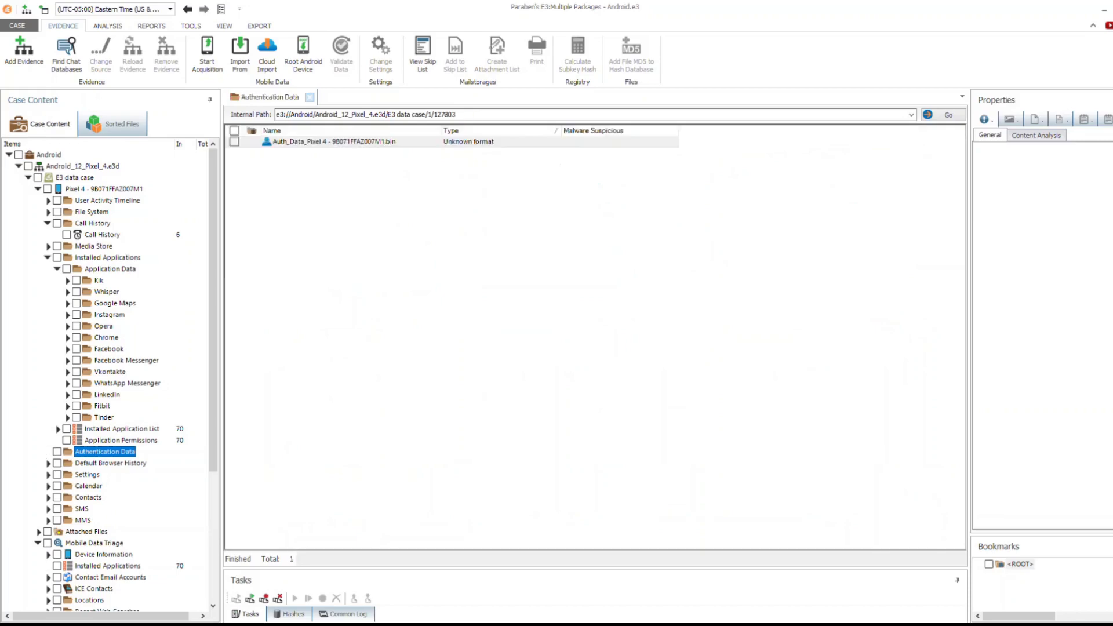
pyautogui.click(333, 142)
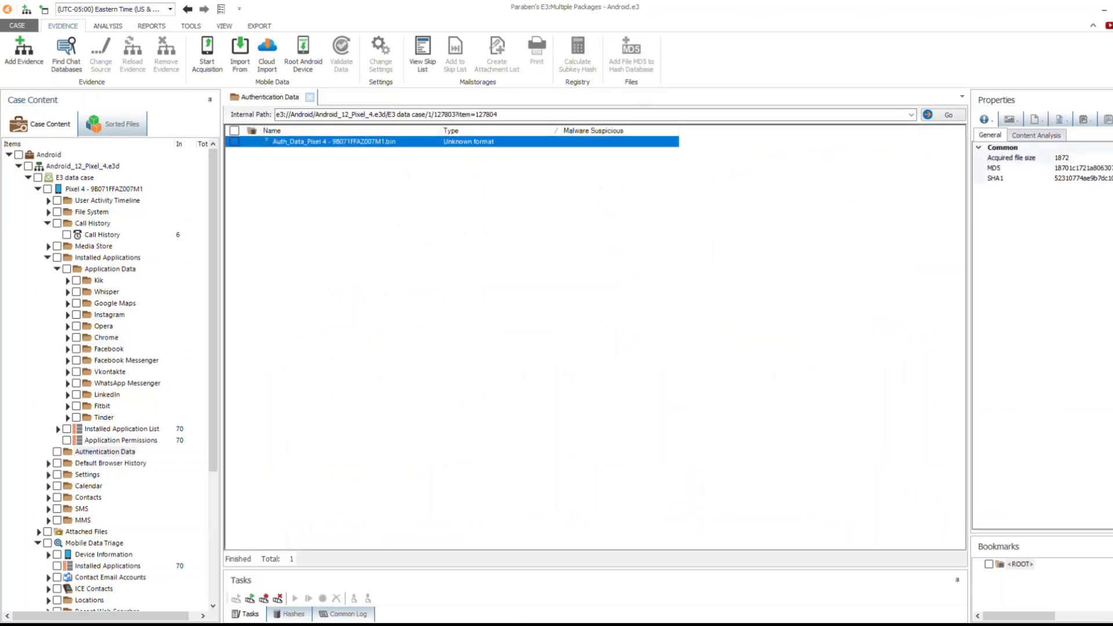
# Export the Pixel 4's Auth_Data .bin file to the folder X:\Demonstration Data.
pyautogui.rightClick(297, 142)
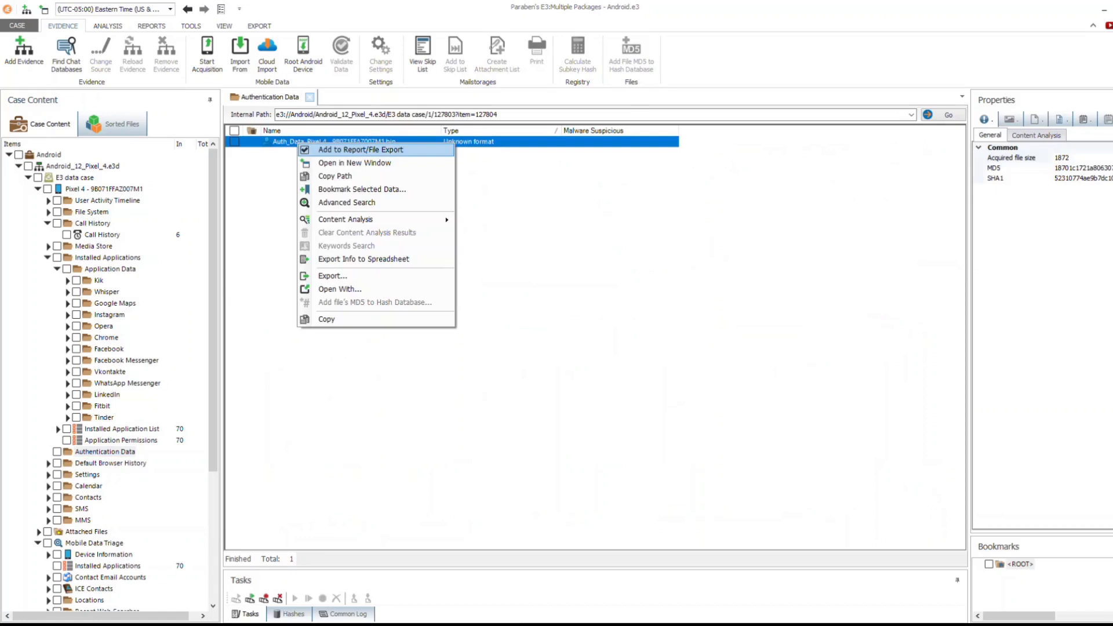
pyautogui.click(332, 276)
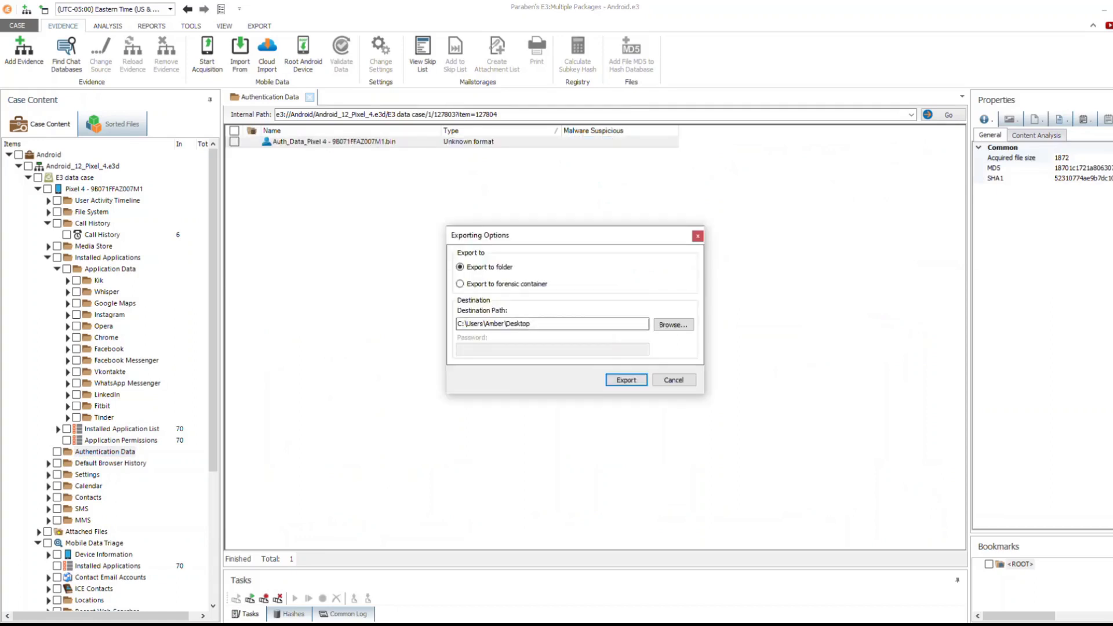
pyautogui.click(673, 324)
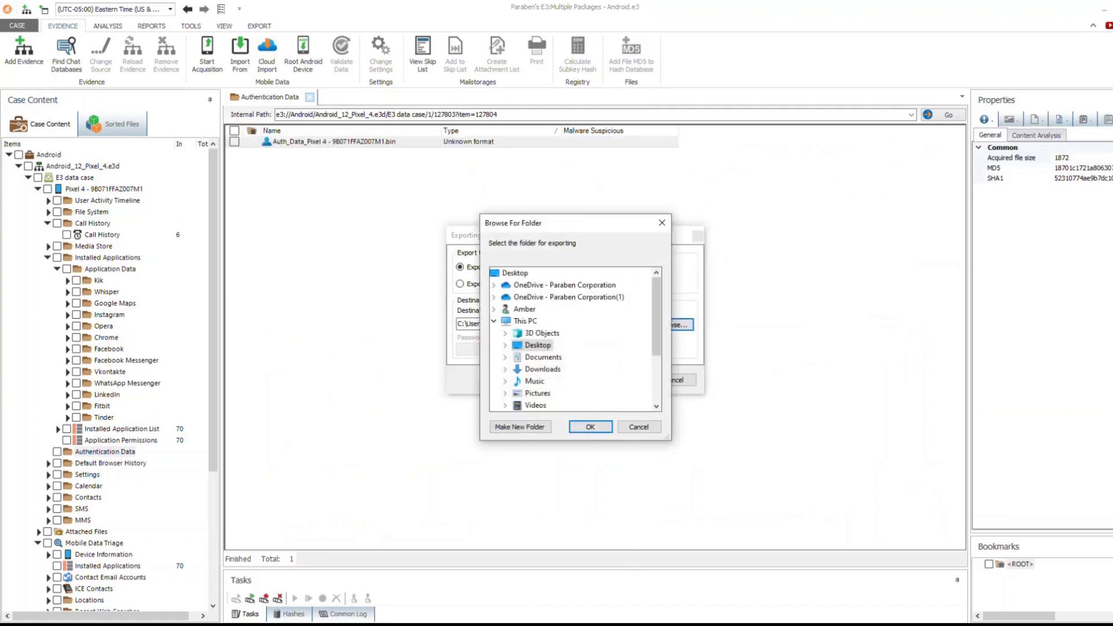
pyautogui.click(494, 321)
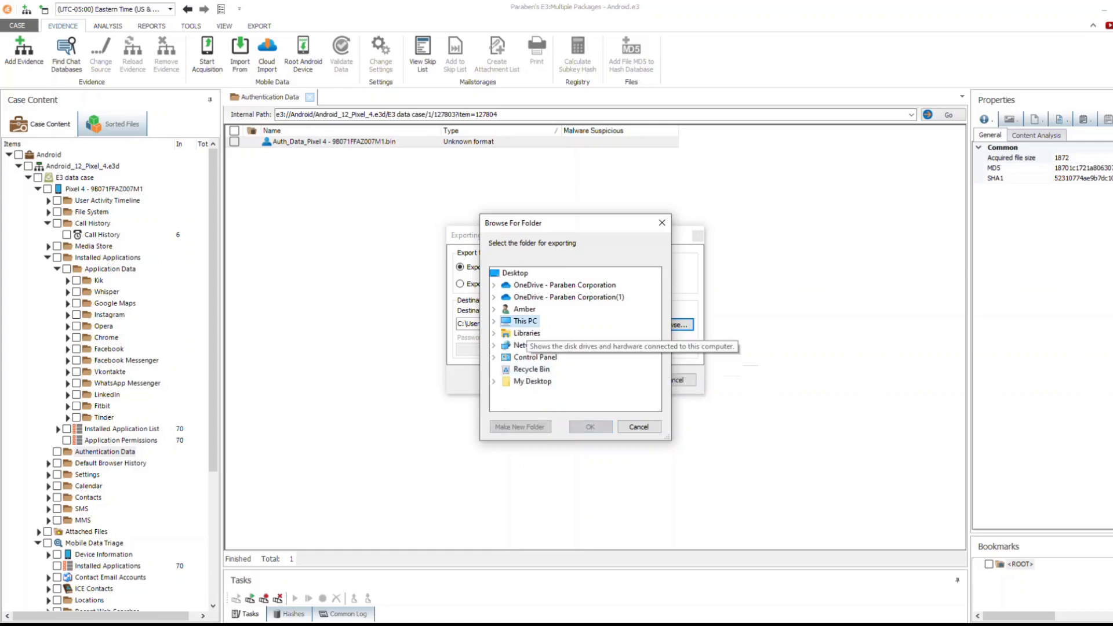
pyautogui.click(494, 321)
pyautogui.click(538, 405)
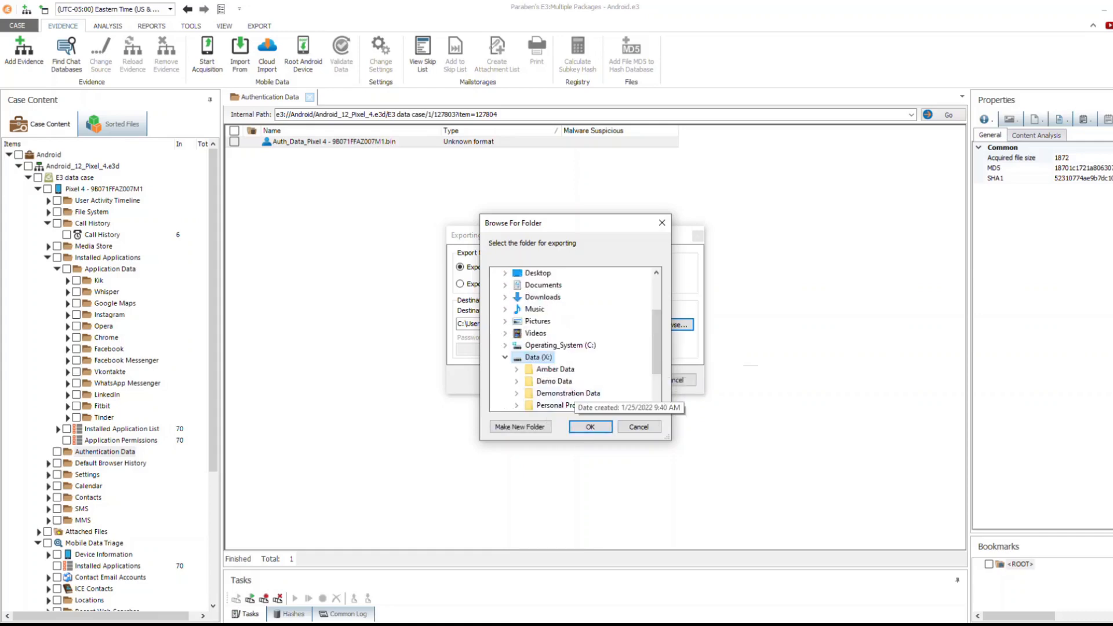
pyautogui.click(568, 393)
pyautogui.click(590, 428)
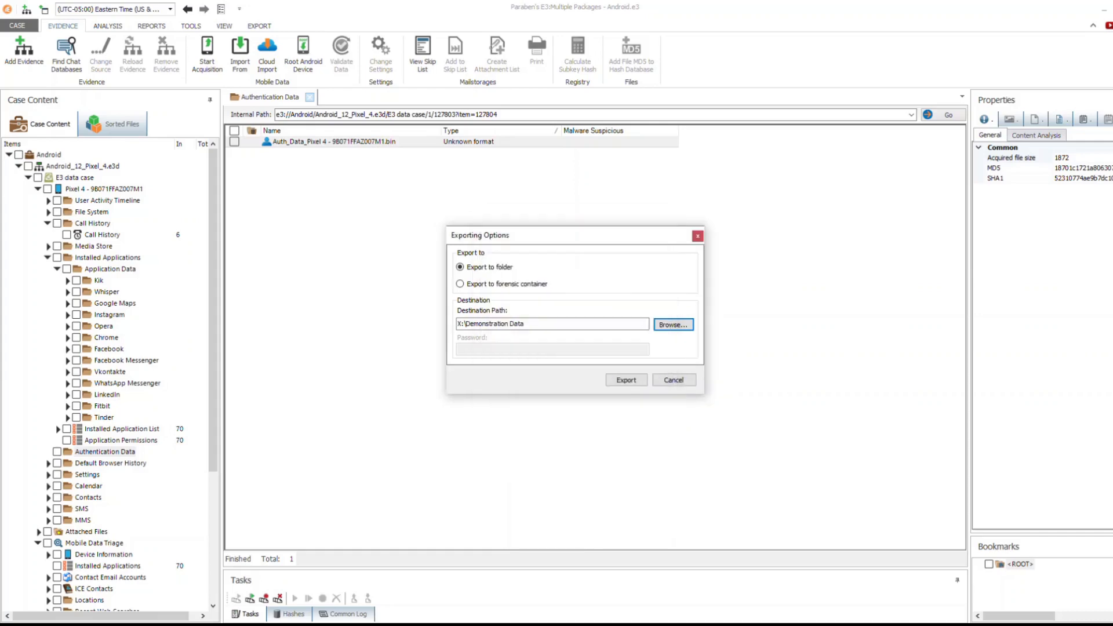
pyautogui.click(626, 380)
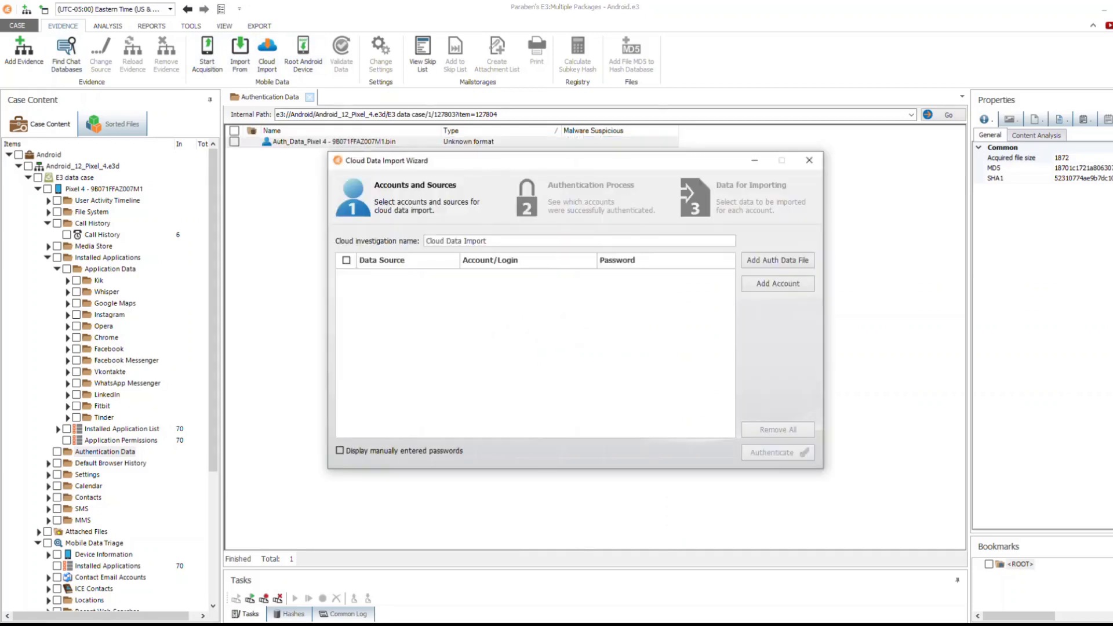
pyautogui.click(778, 260)
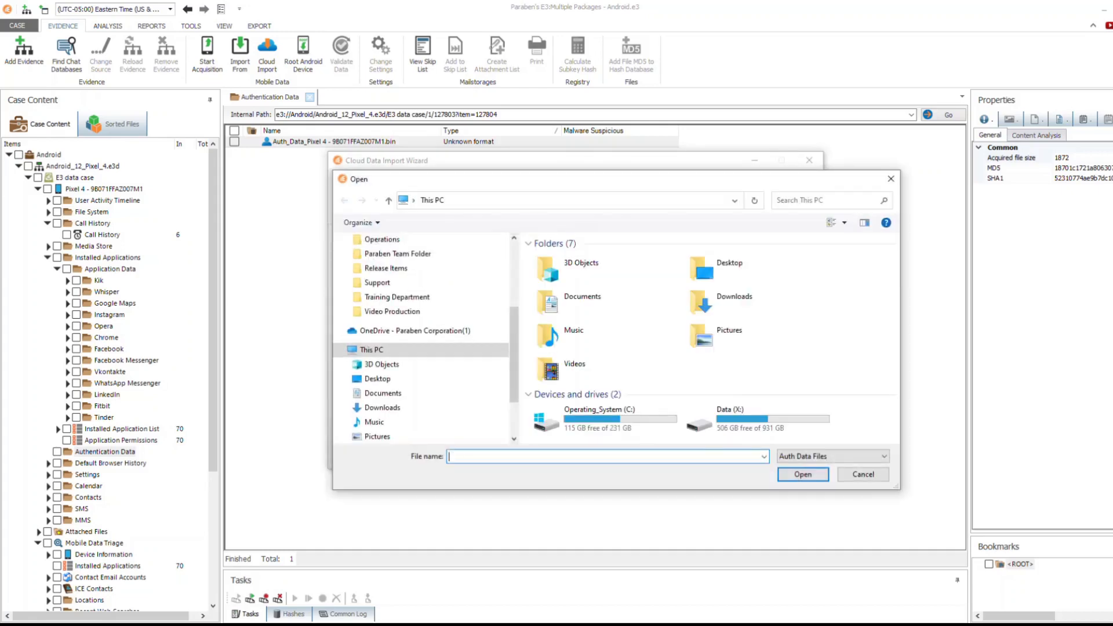
pyautogui.scroll(-1, 406, 406)
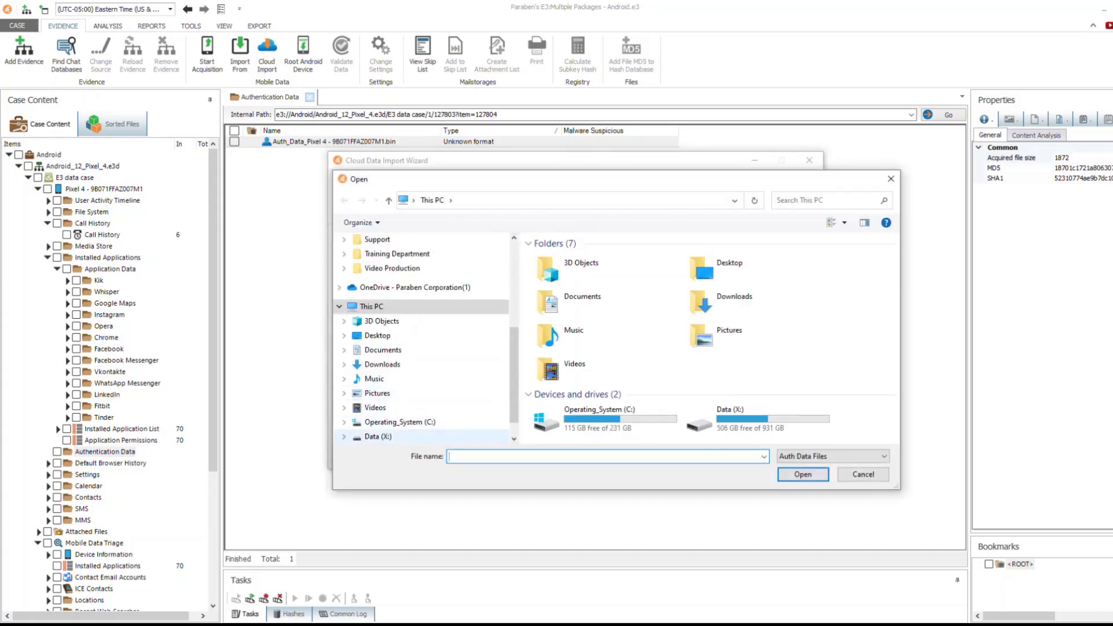
pyautogui.click(379, 437)
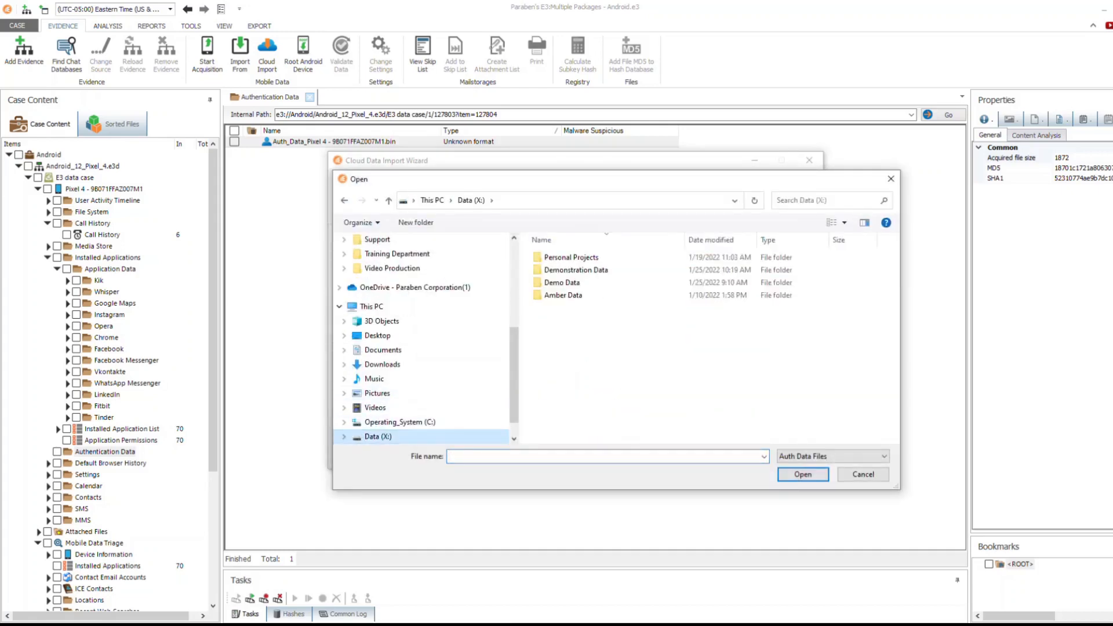
pyautogui.press('Escape')
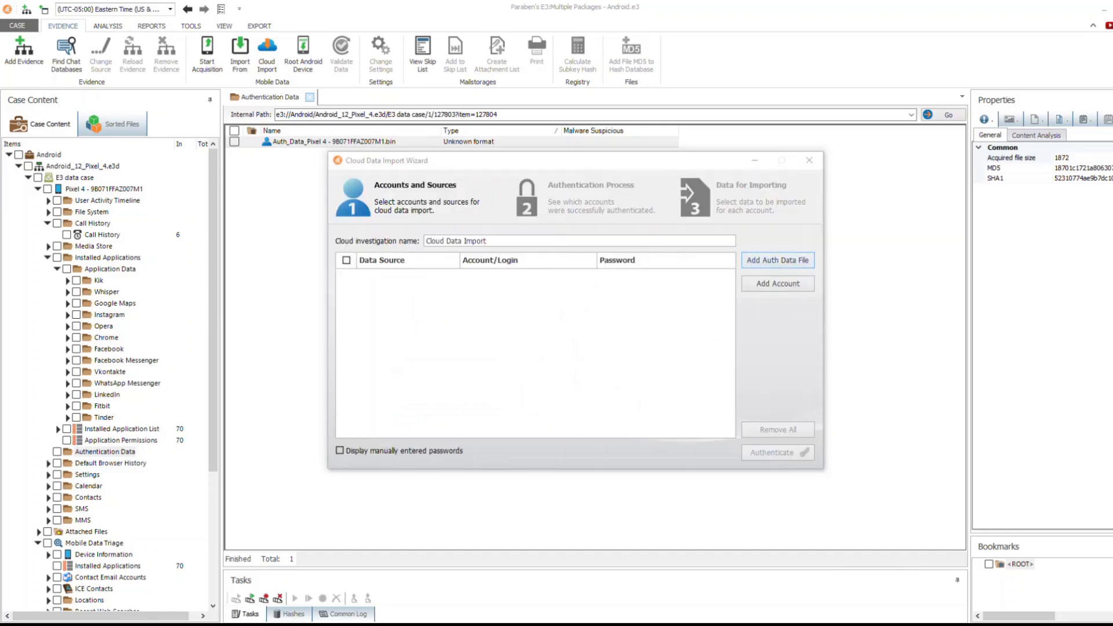
# Load the Auth_Data .bin file from X:\Demonstration Data into the Cloud Data Import Wizard, review its accounts and close the wizard without authenticating.
pyautogui.click(778, 260)
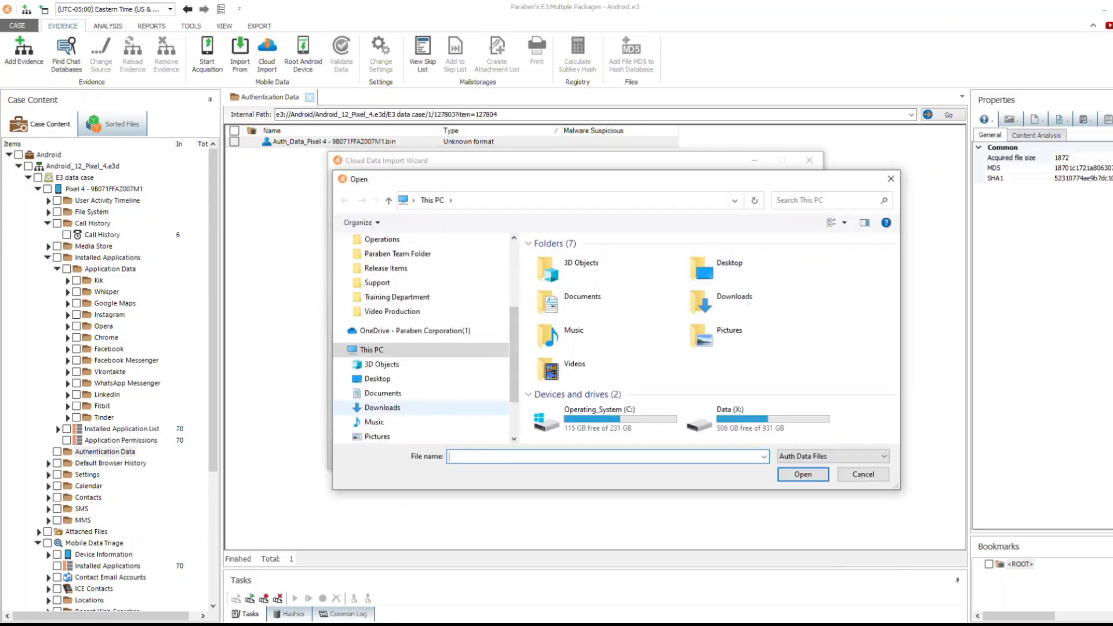
pyautogui.scroll(-1, 377, 422)
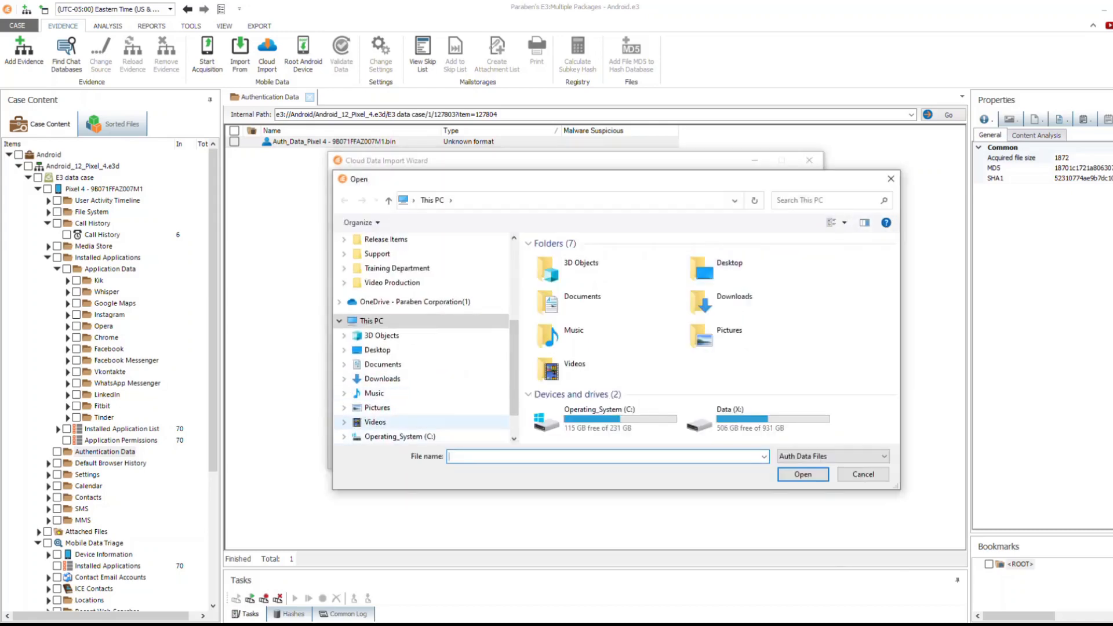
pyautogui.doubleClick(754, 418)
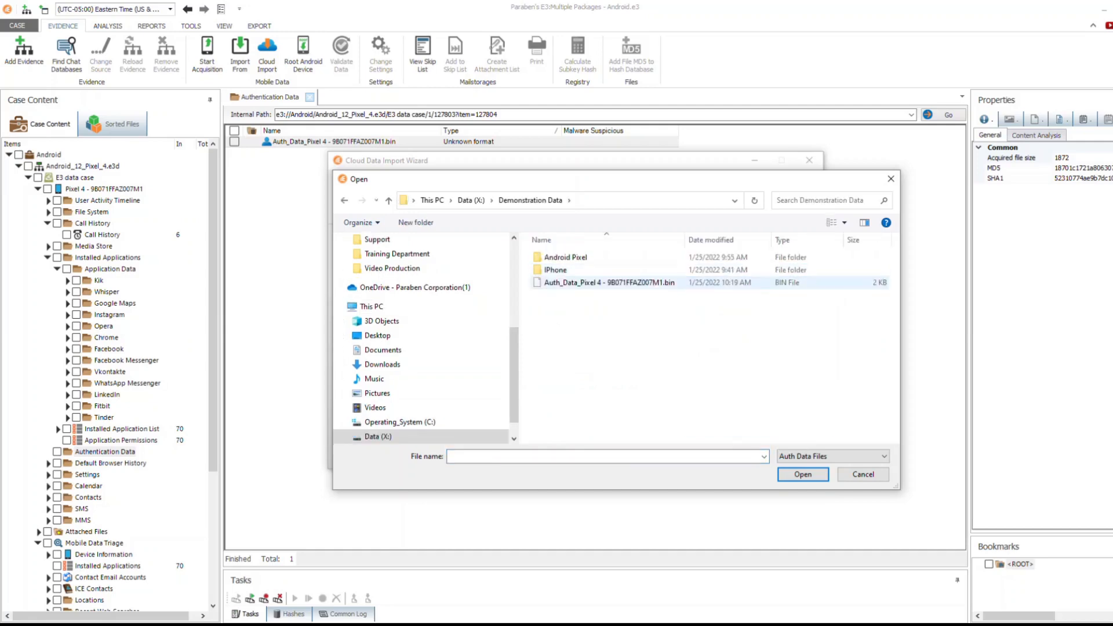
pyautogui.click(609, 283)
pyautogui.press('Return')
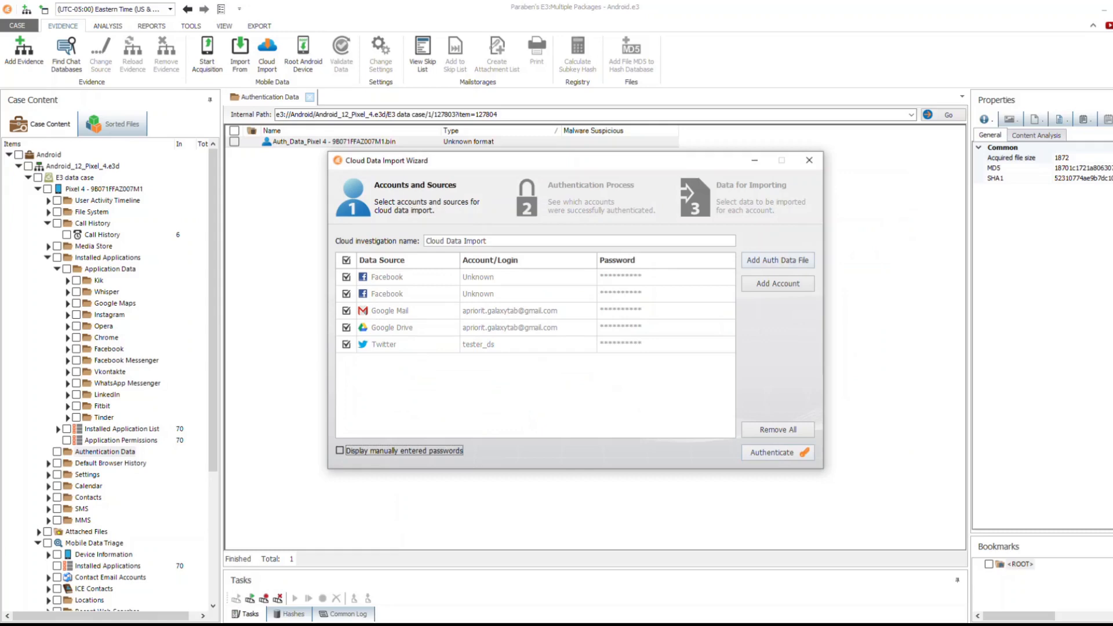
pyautogui.press('Escape')
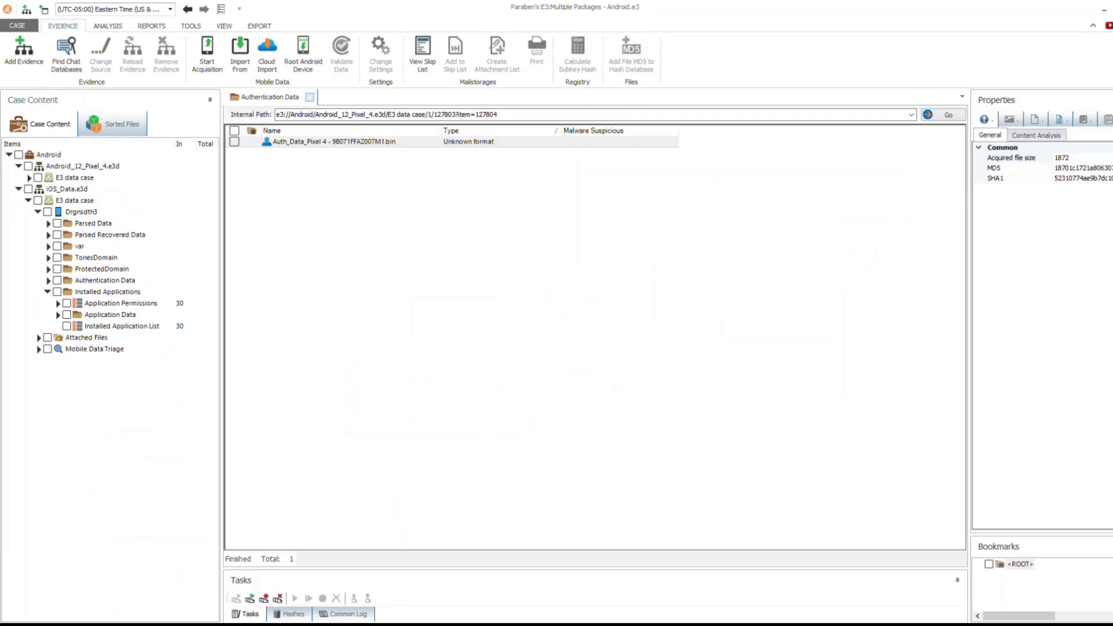
# Run an Advanced Search on the Auth_Data file using a Boolean text expression that joins two first names with AND.
pyautogui.click(108, 26)
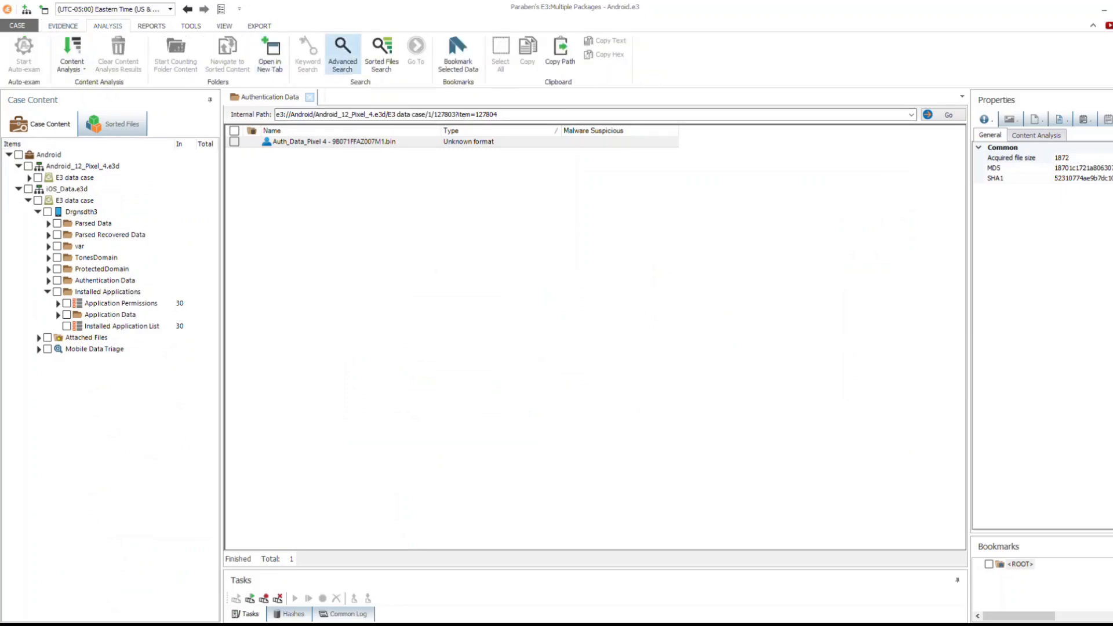
pyautogui.click(342, 53)
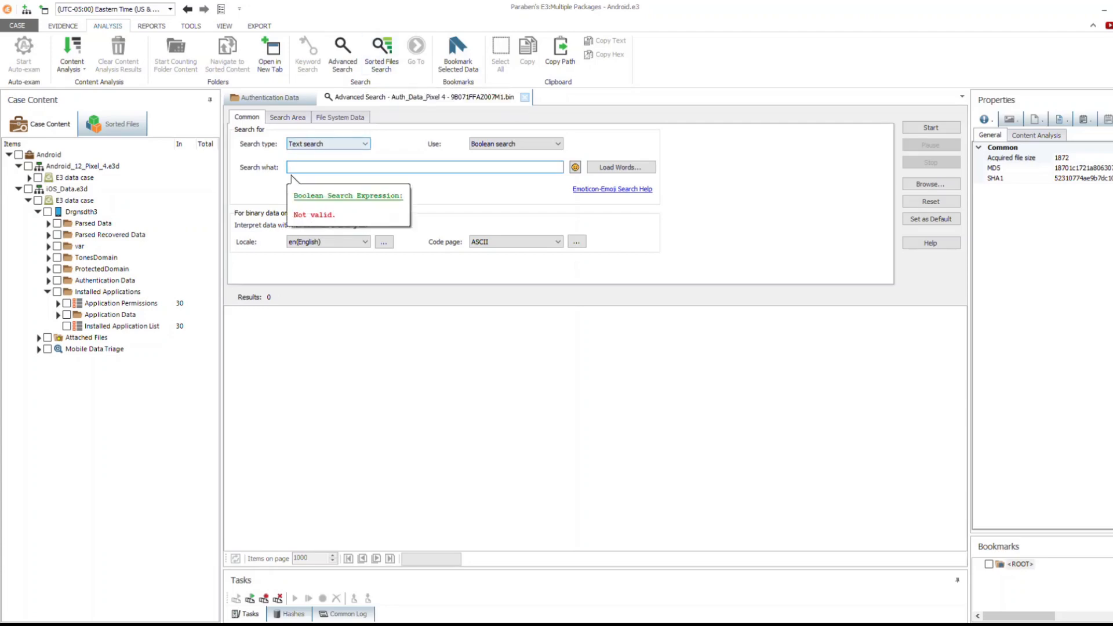
pyautogui.write('Alex AND ')
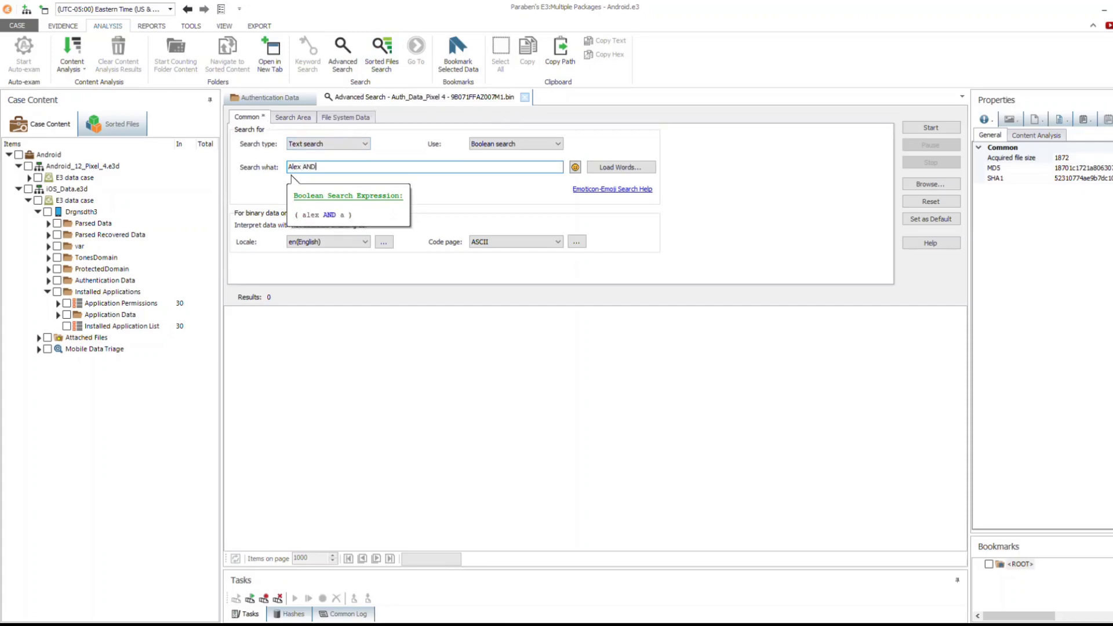
pyautogui.write('steve')
pyautogui.click(931, 128)
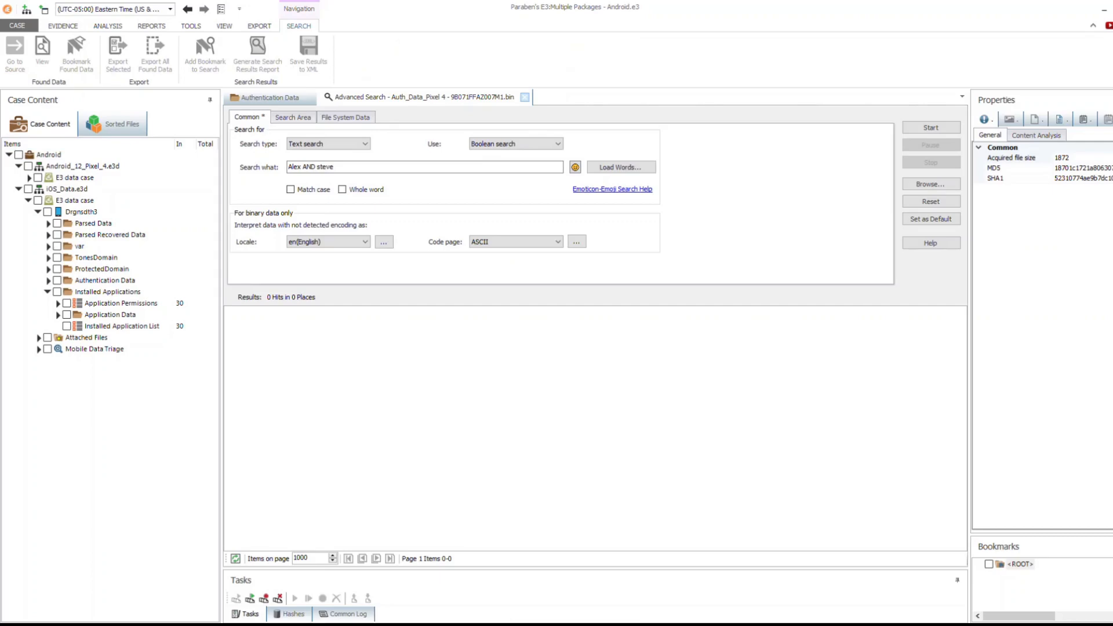
# Tick the Pixel 4 under the Android image's E3 data case, and view the Android Skip List without changing it.
pyautogui.click(29, 178)
pyautogui.click(48, 189)
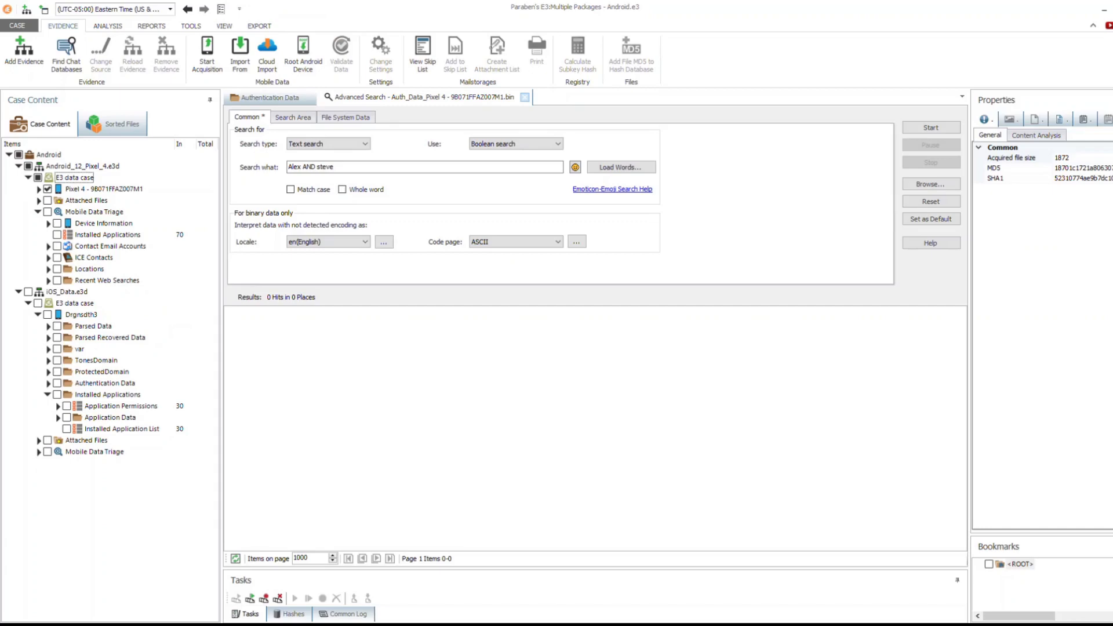
pyautogui.click(422, 55)
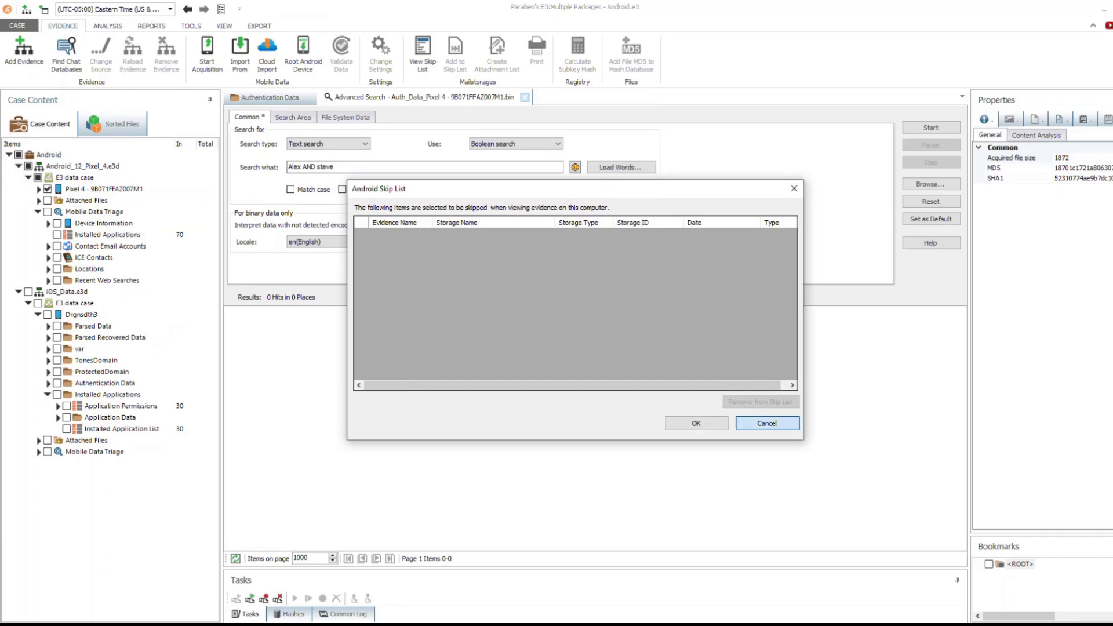
pyautogui.click(767, 424)
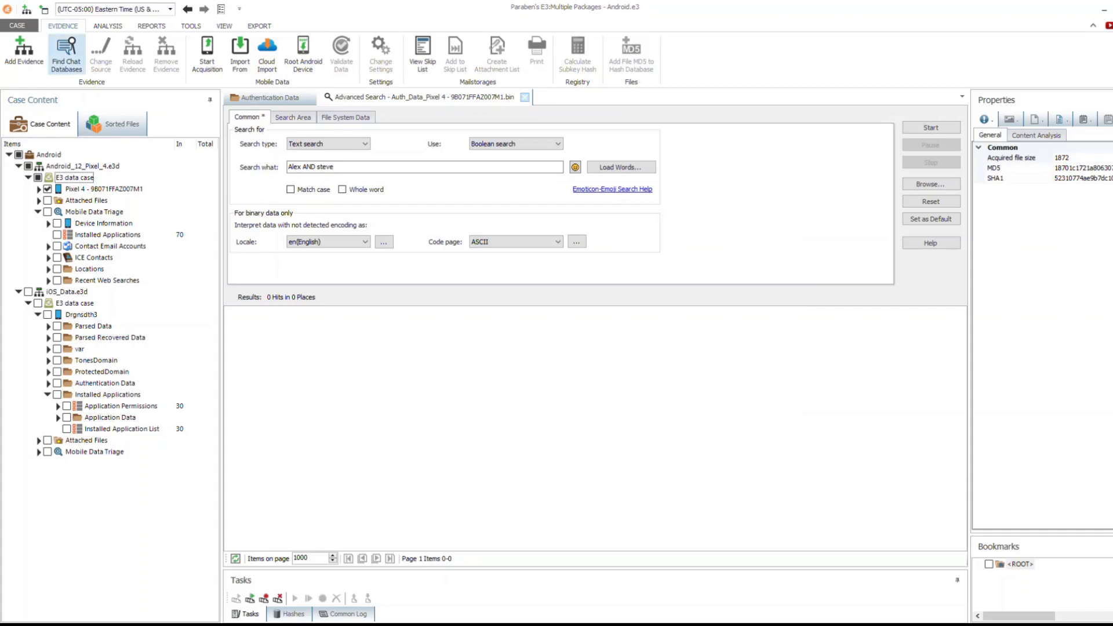
# Open the Mobile Evidence Comparer to view its two-case comparison layout, and close it.
pyautogui.click(191, 26)
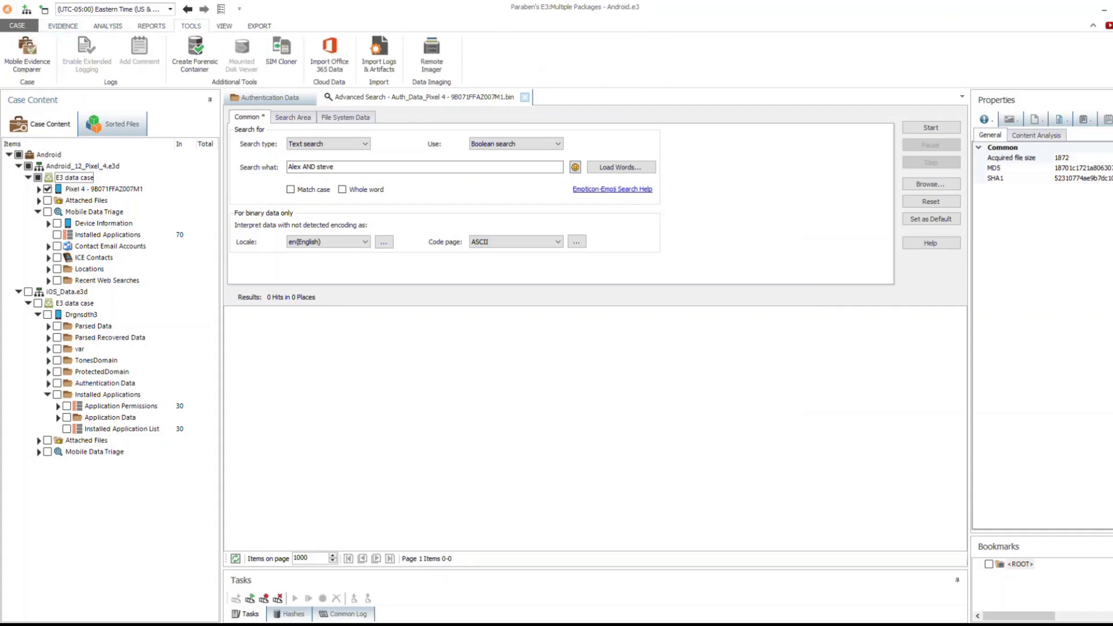
pyautogui.click(27, 55)
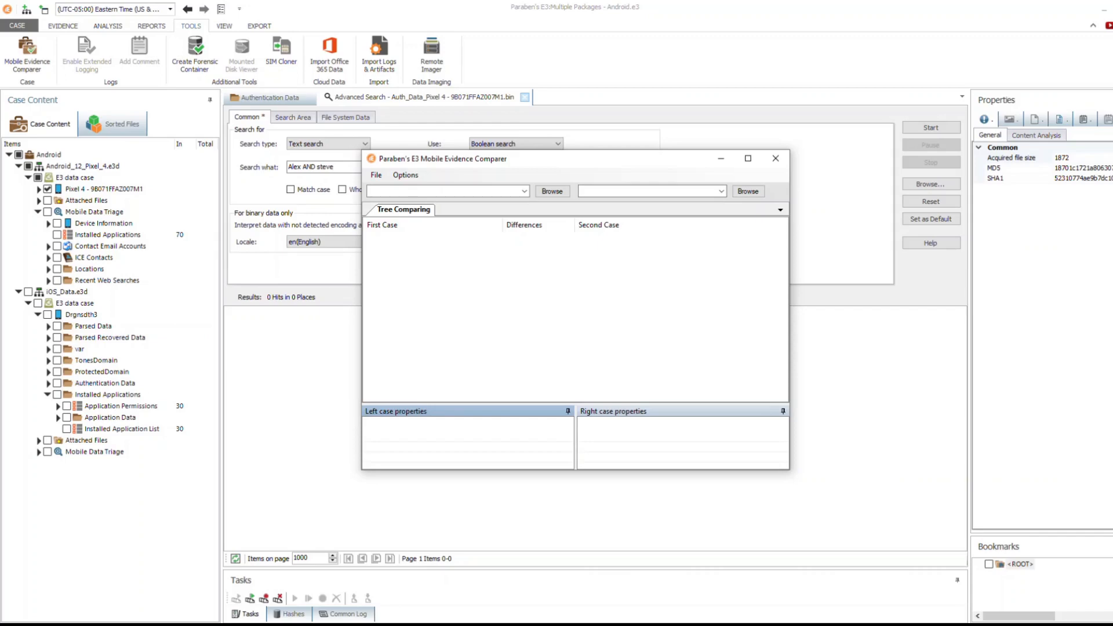
pyautogui.click(775, 159)
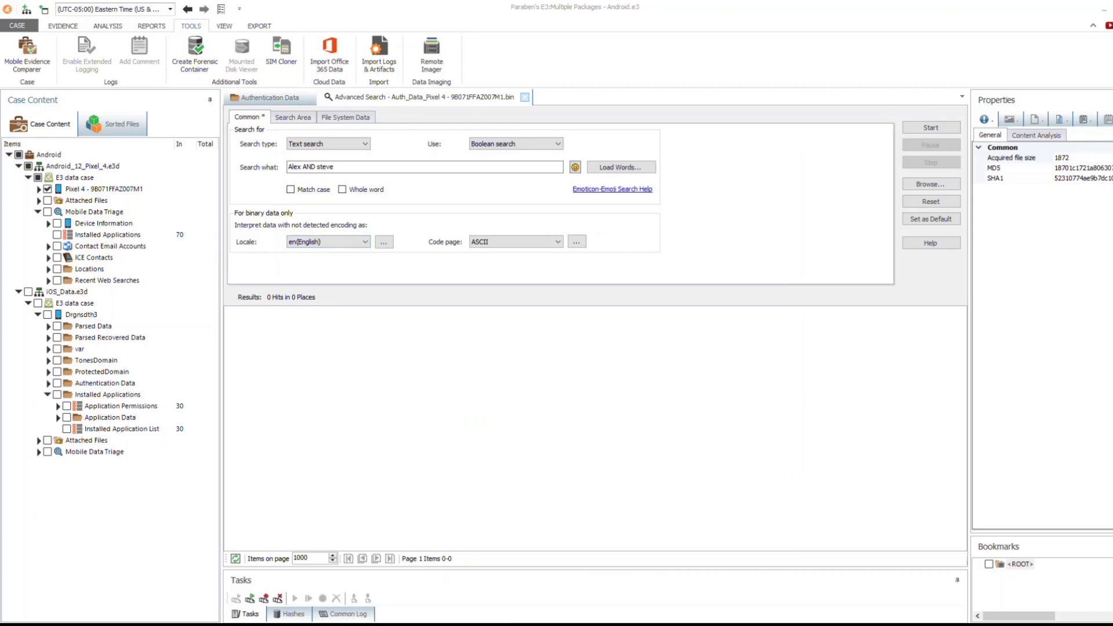
# Expand the iOS device's Parsed Data and view the Last Three SIM Cards and Voicemail records.
pyautogui.click(8, 154)
pyautogui.click(10, 155)
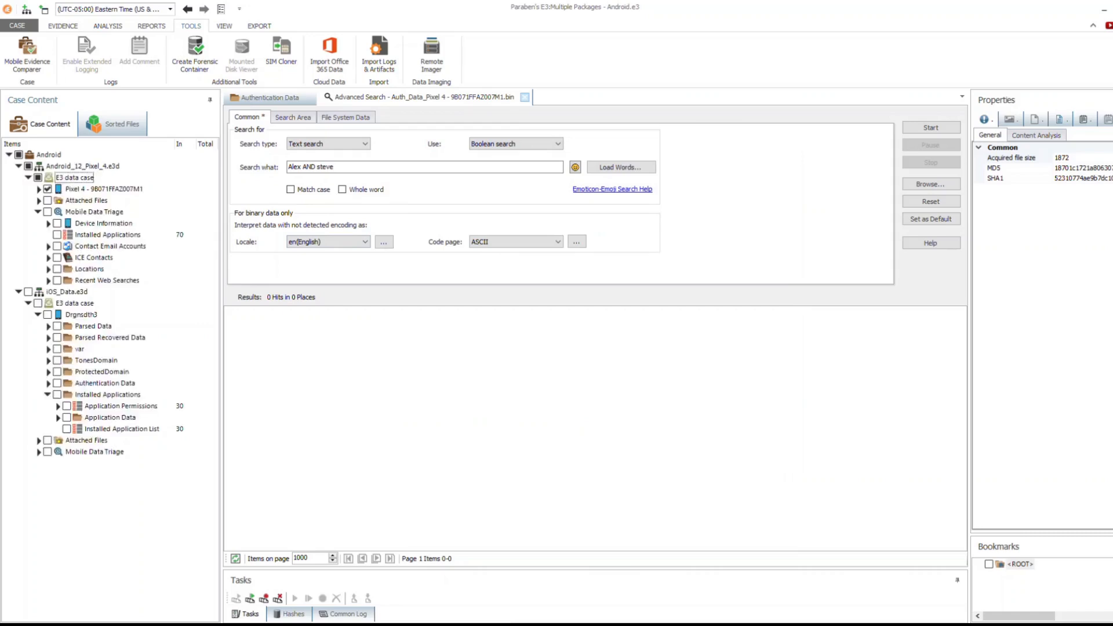
pyautogui.click(48, 326)
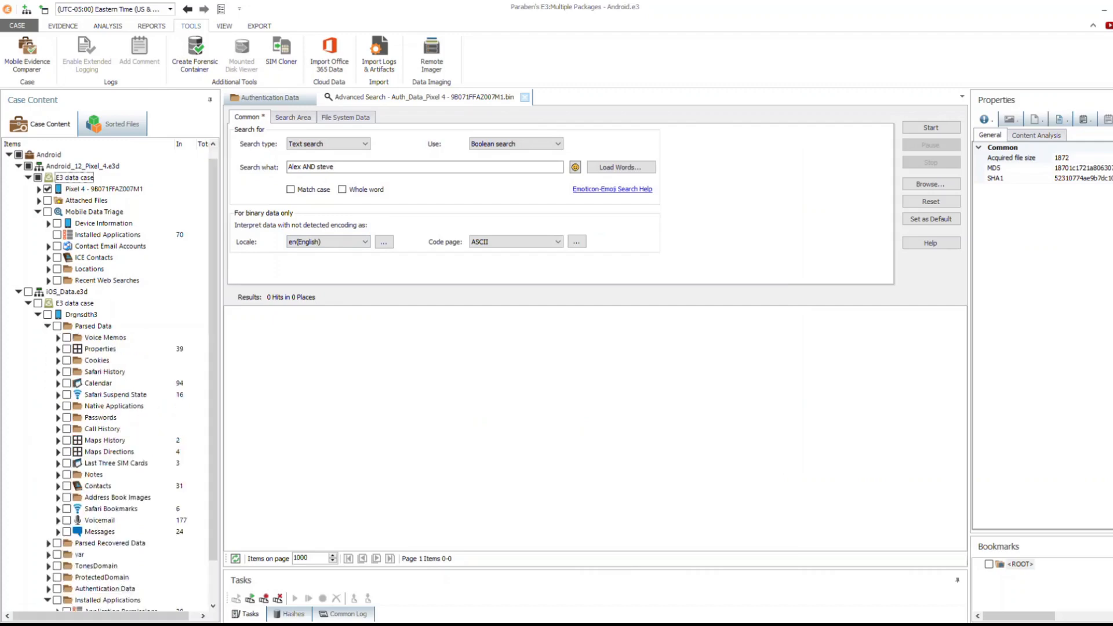
pyautogui.scroll(-2, 111, 377)
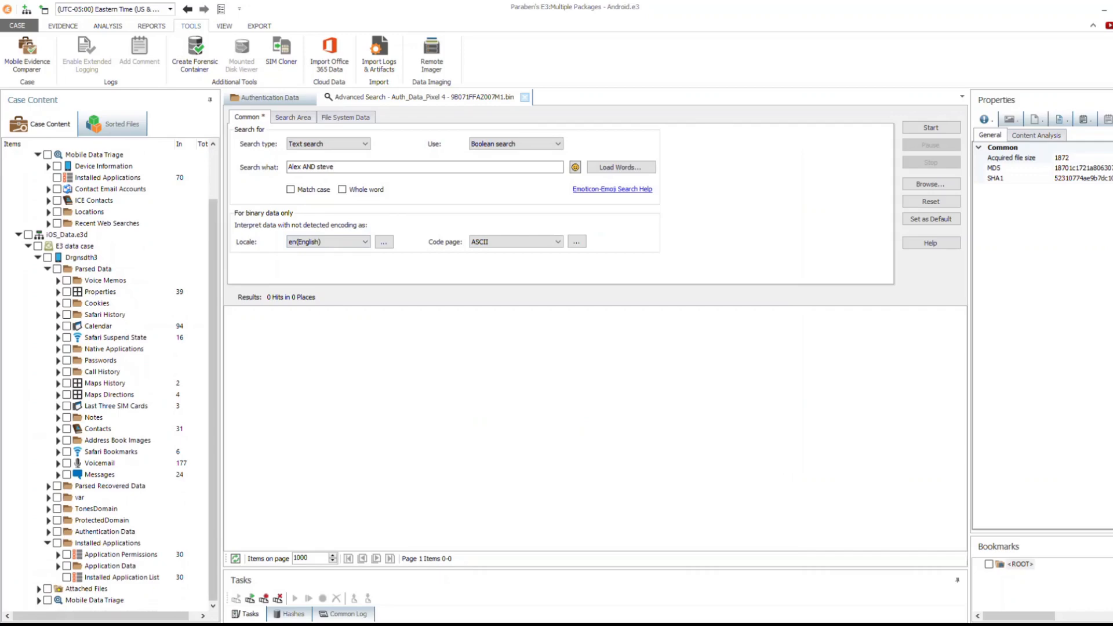
pyautogui.click(116, 407)
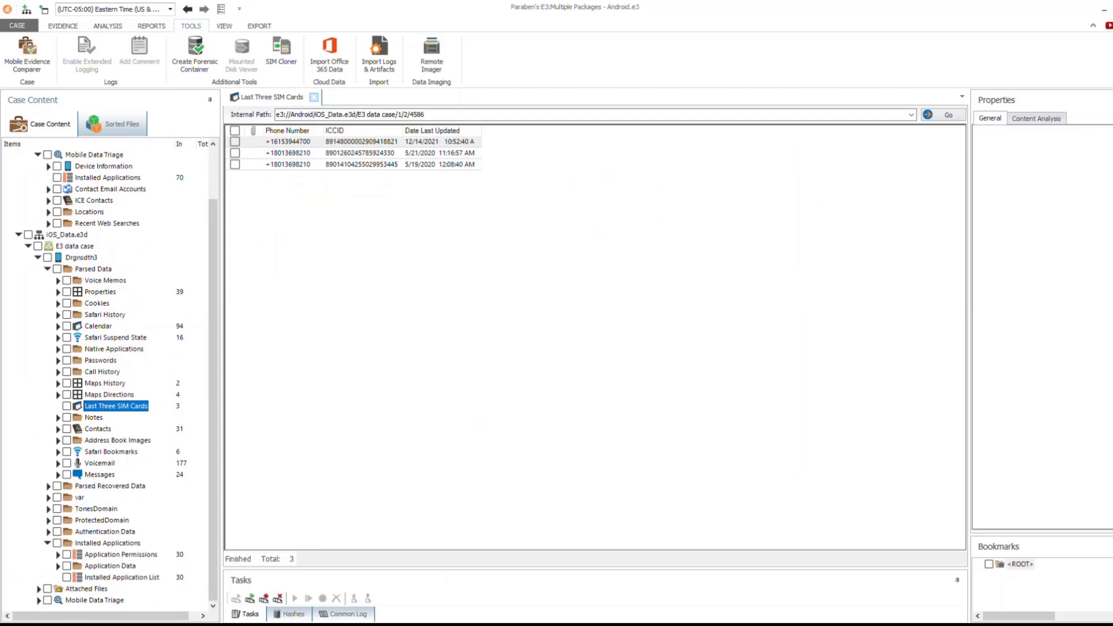
pyautogui.click(100, 464)
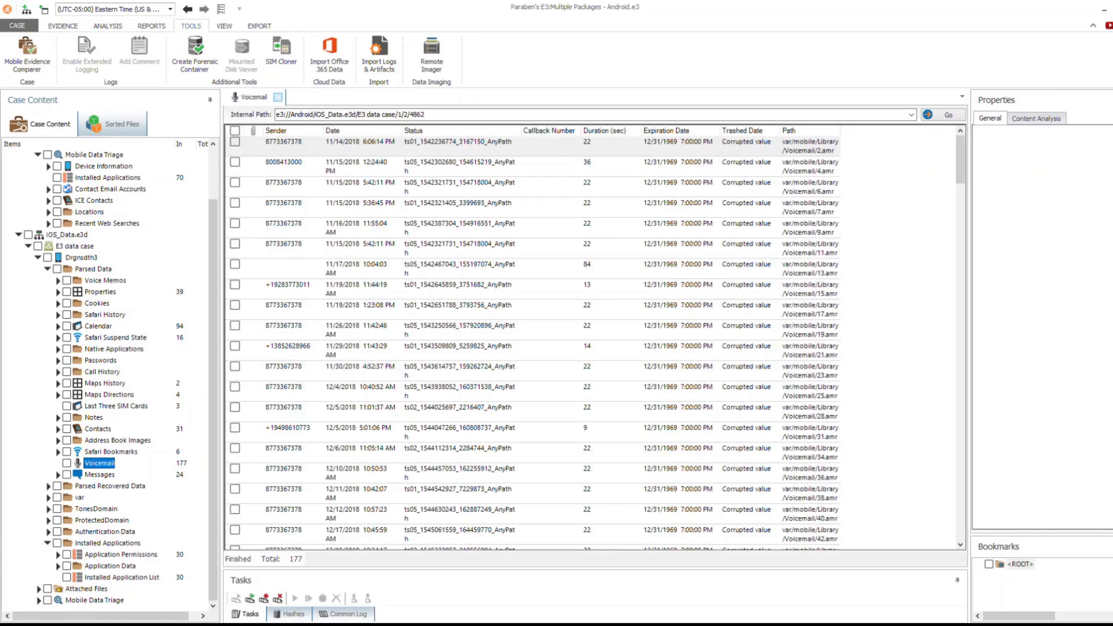
# Open the iOS device's Messages, sort them by Sent with Siri and review the SMS and iMessage entries.
pyautogui.click(100, 475)
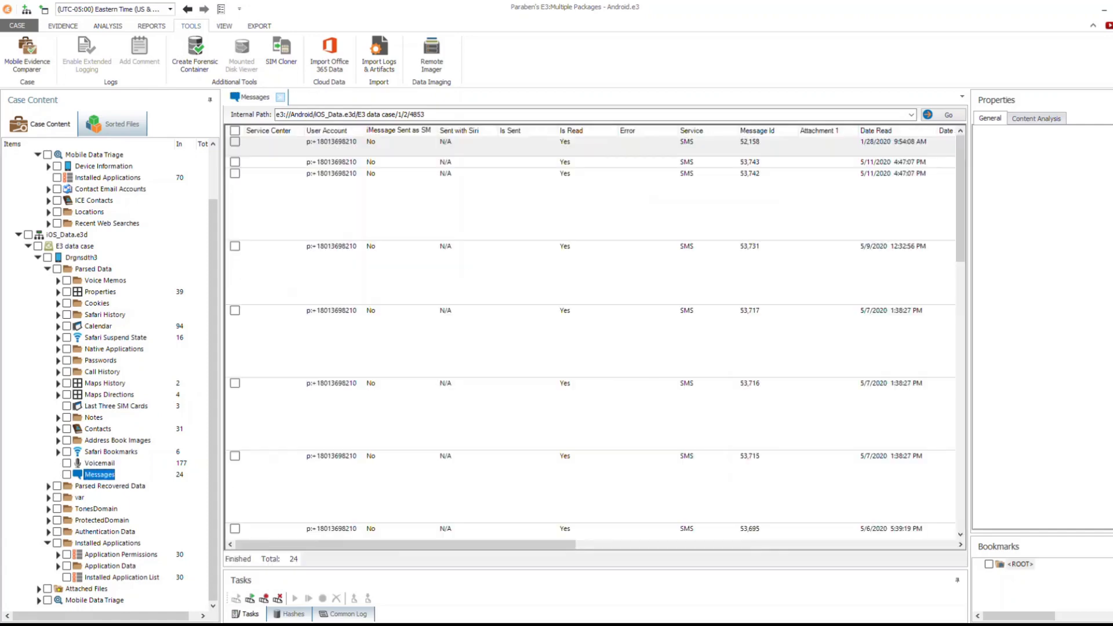
pyautogui.moveTo(405, 545); pyautogui.dragTo(491, 545)
pyautogui.scroll(-5, 595, 334)
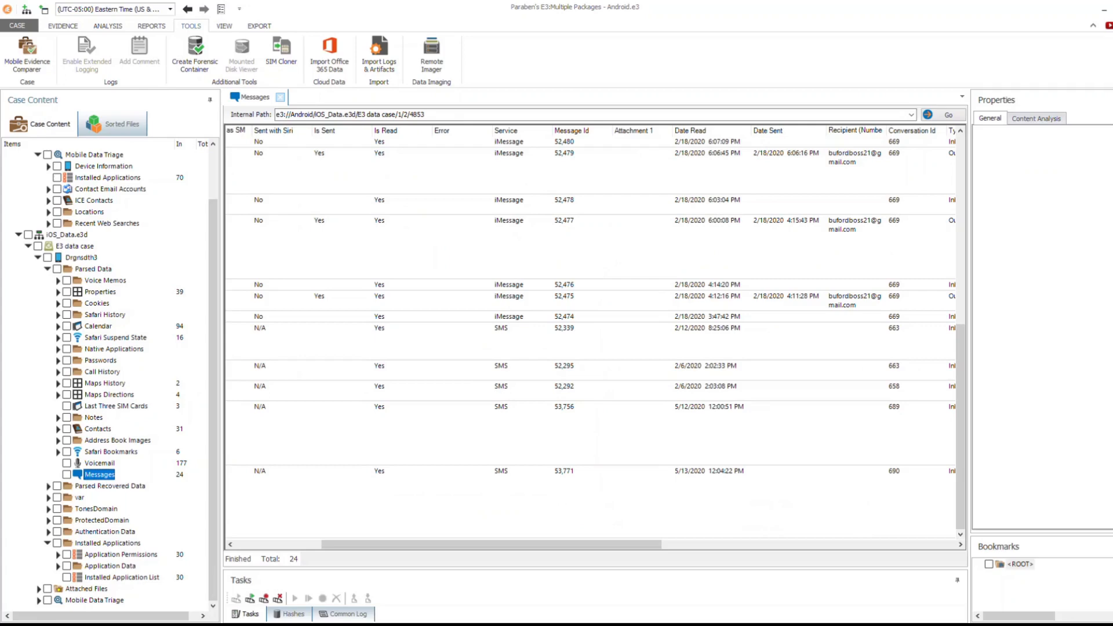
pyautogui.click(282, 131)
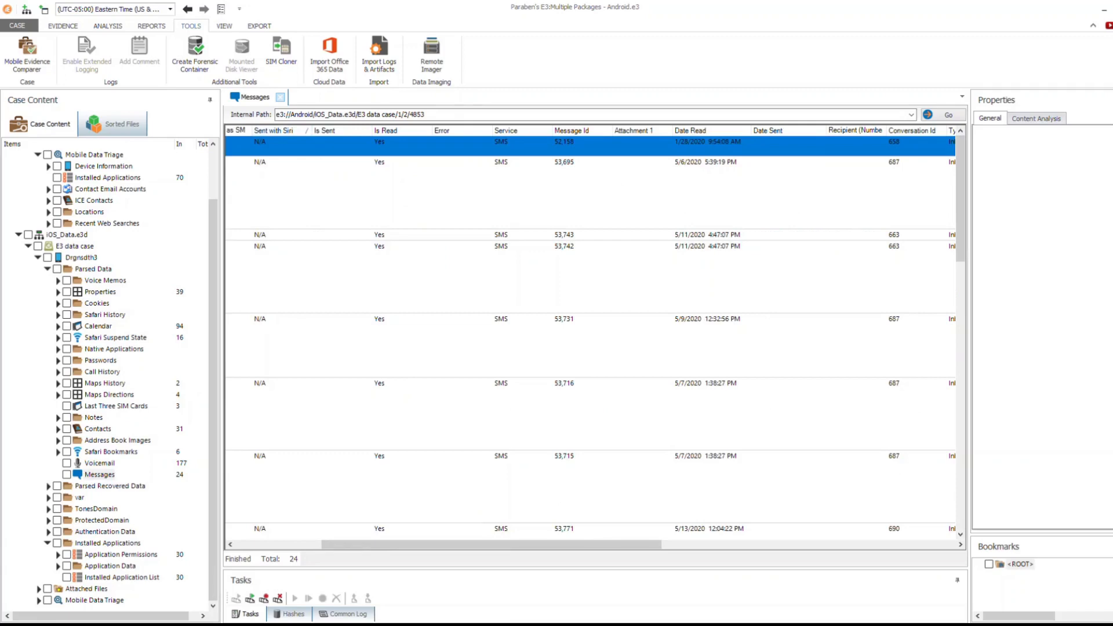
pyautogui.scroll(-5, 591, 336)
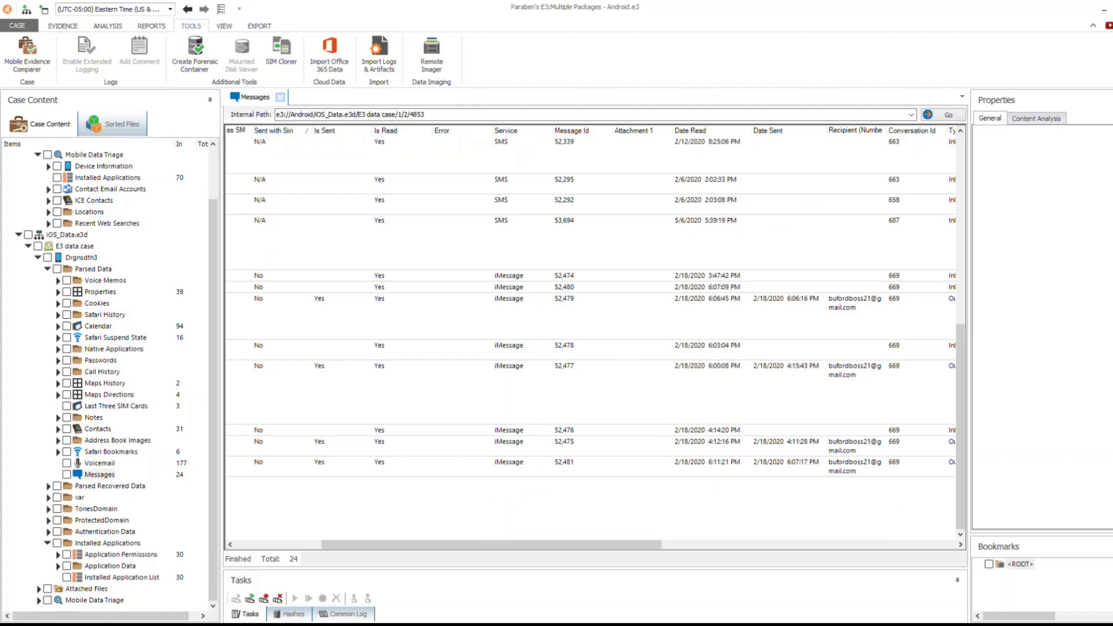
pyautogui.click(58, 452)
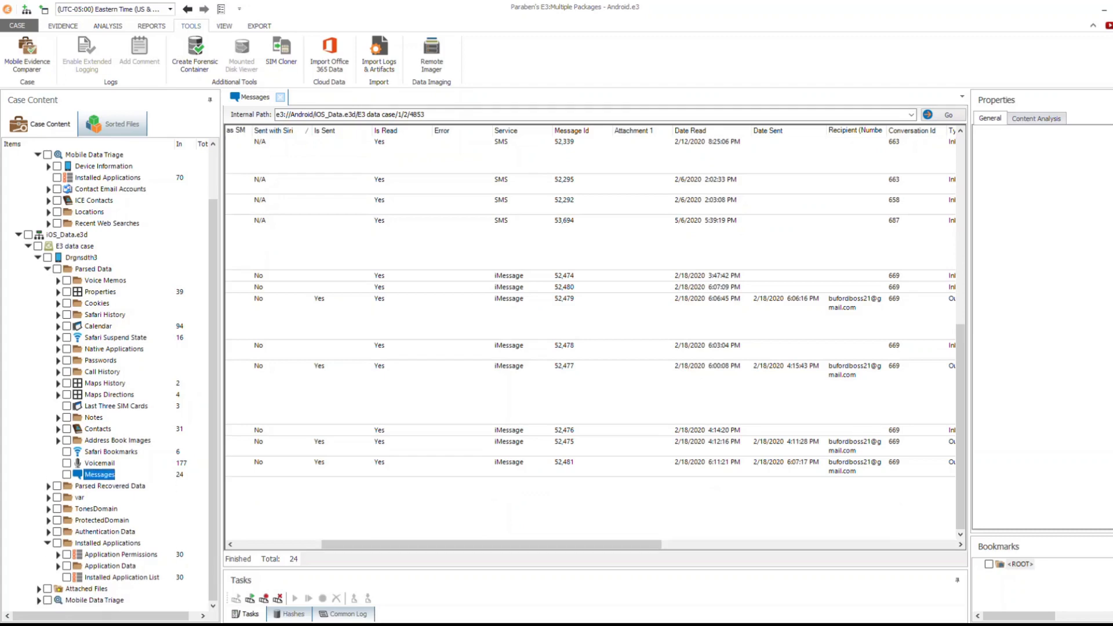